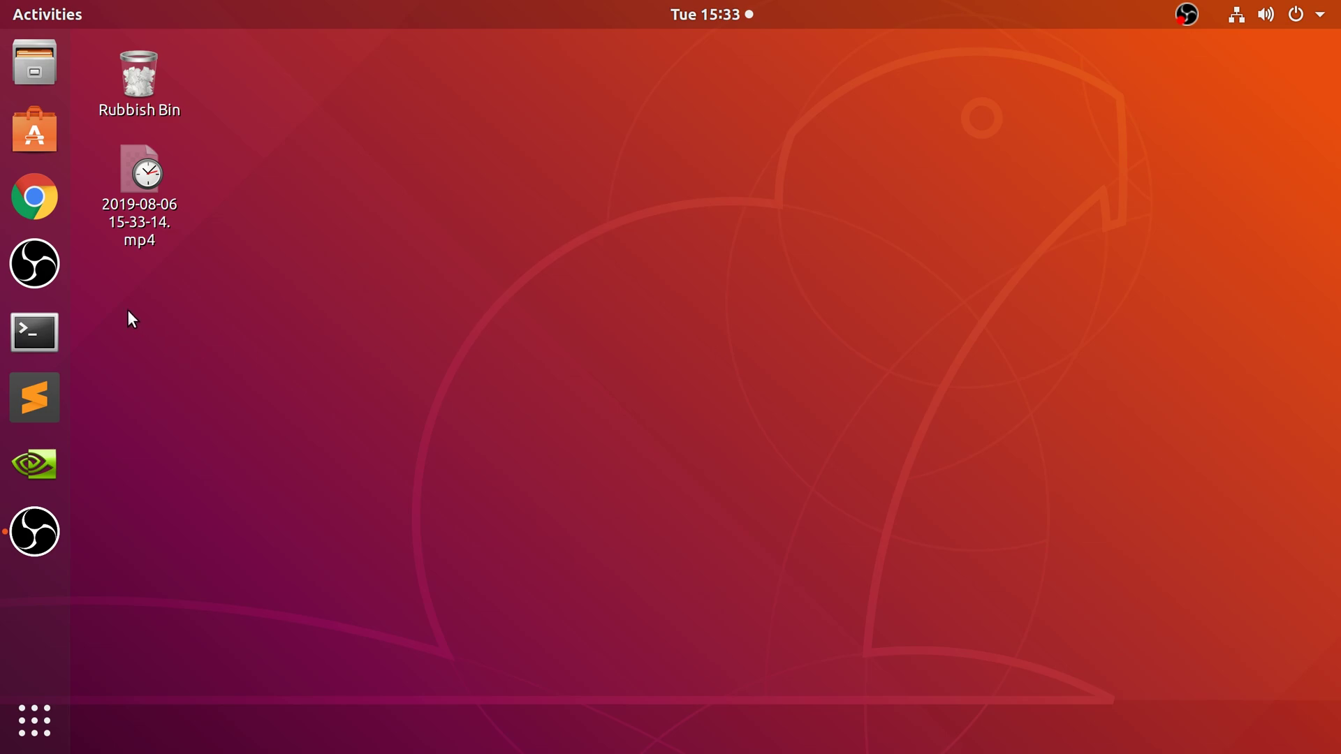
Open Chrome in a maximised window, search Google for "dolphin linux" and open the dolphin-emu.org website
{"action": "left_click", "coordinate": [50, 197]}
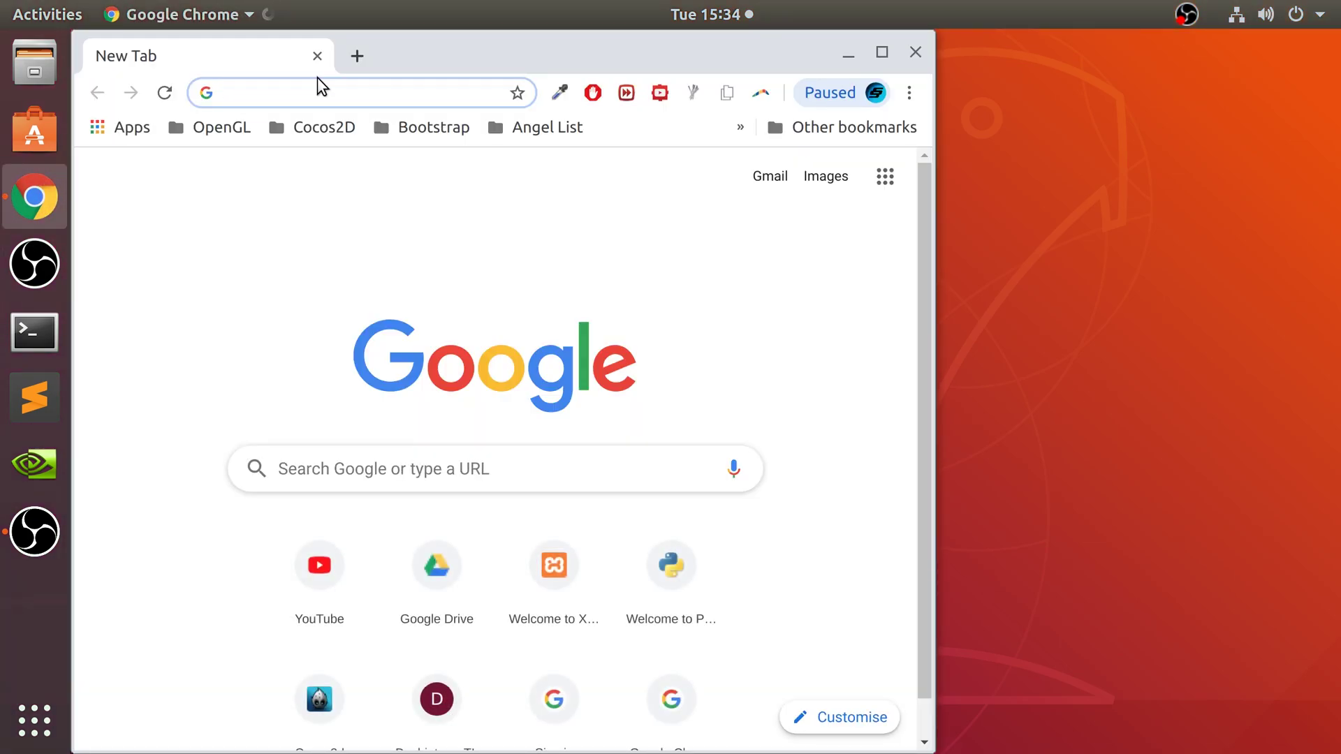
{"action": "double_click", "coordinate": [401, 50]}
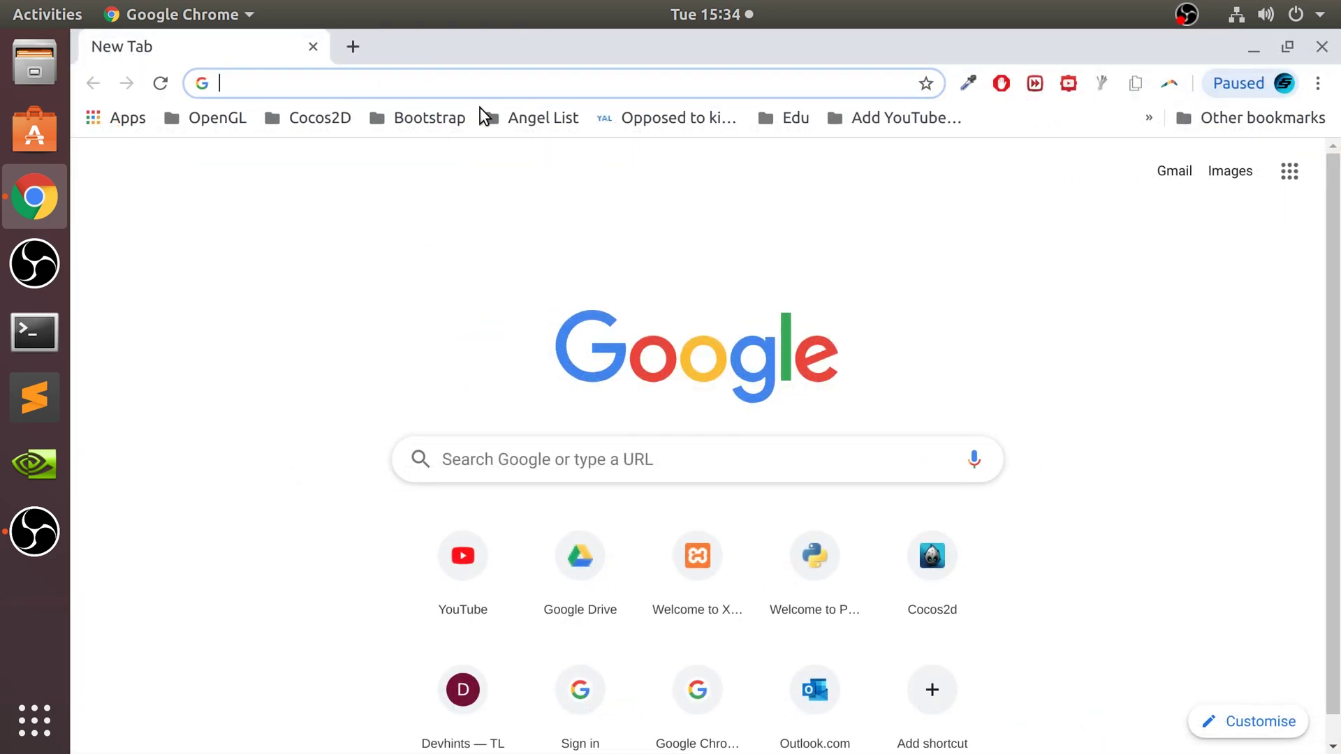
{"action": "type", "text": "dolphin"}
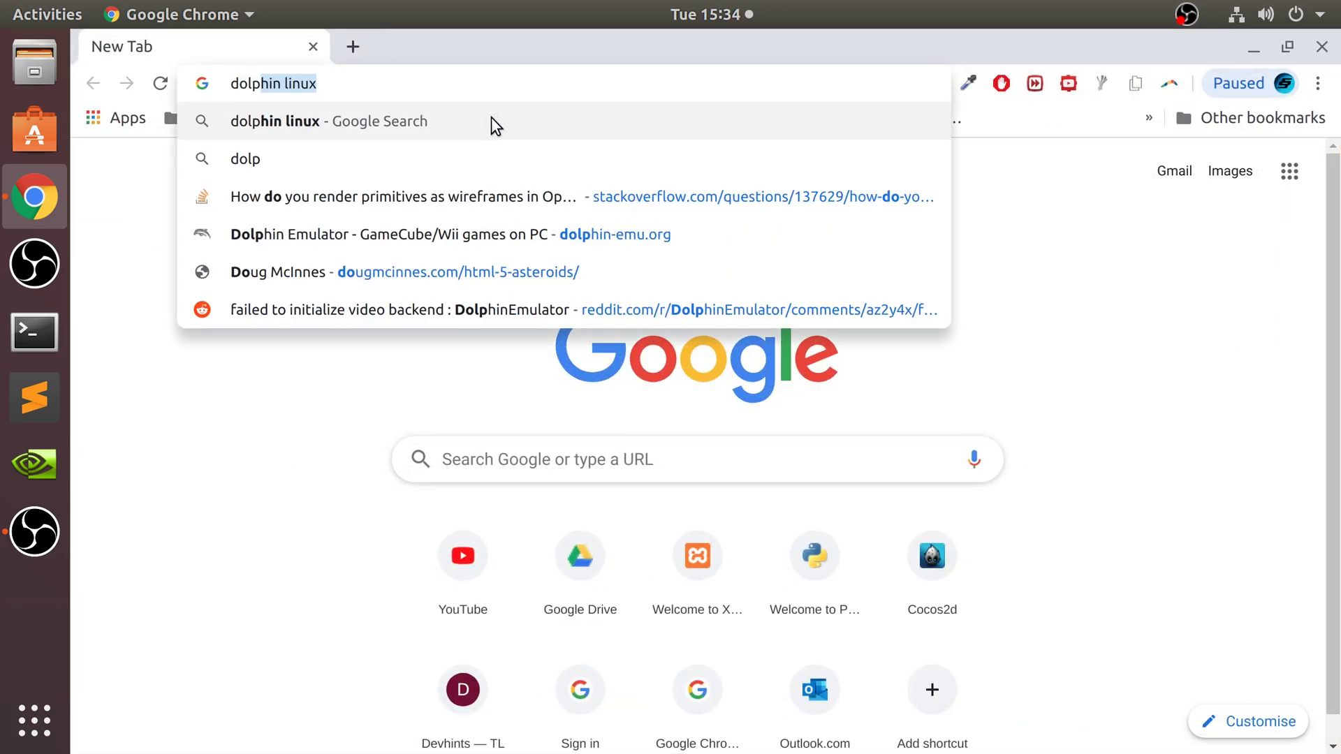
{"action": "left_click", "coordinate": [492, 117]}
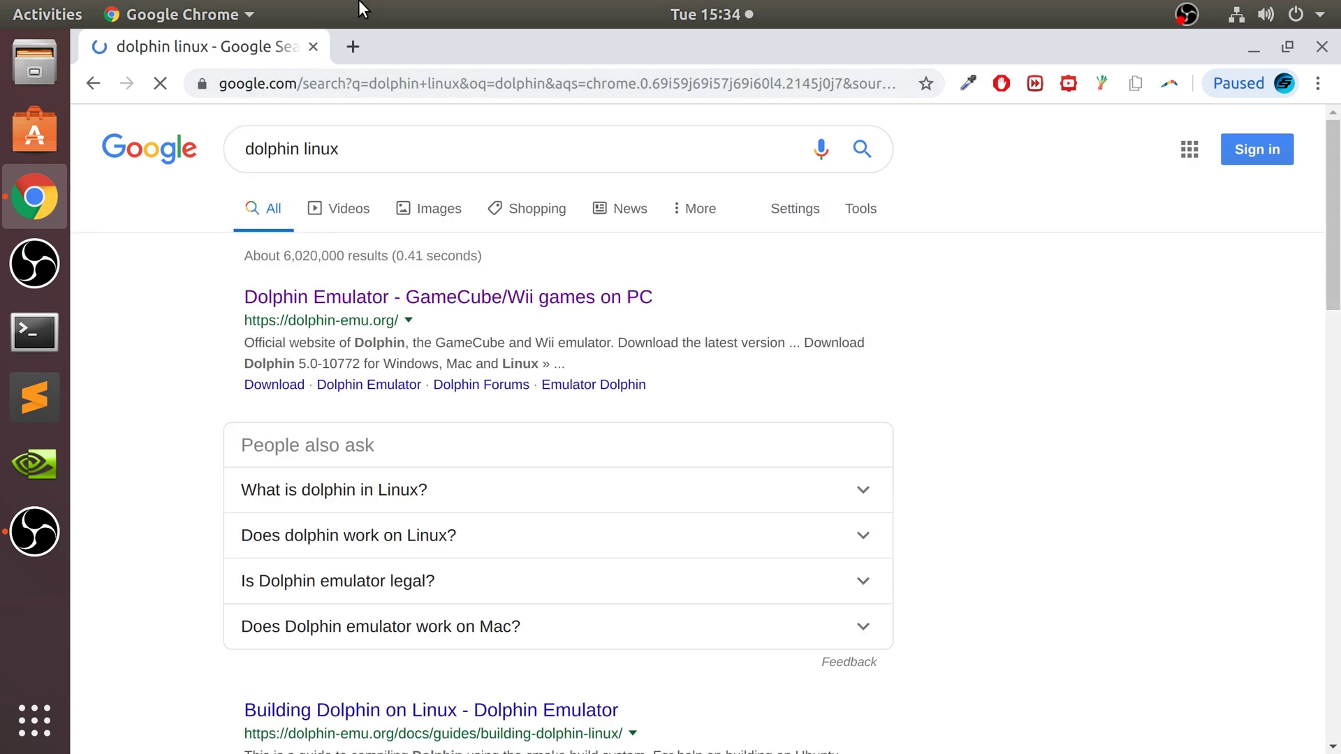
{"action": "left_click", "coordinate": [363, 328]}
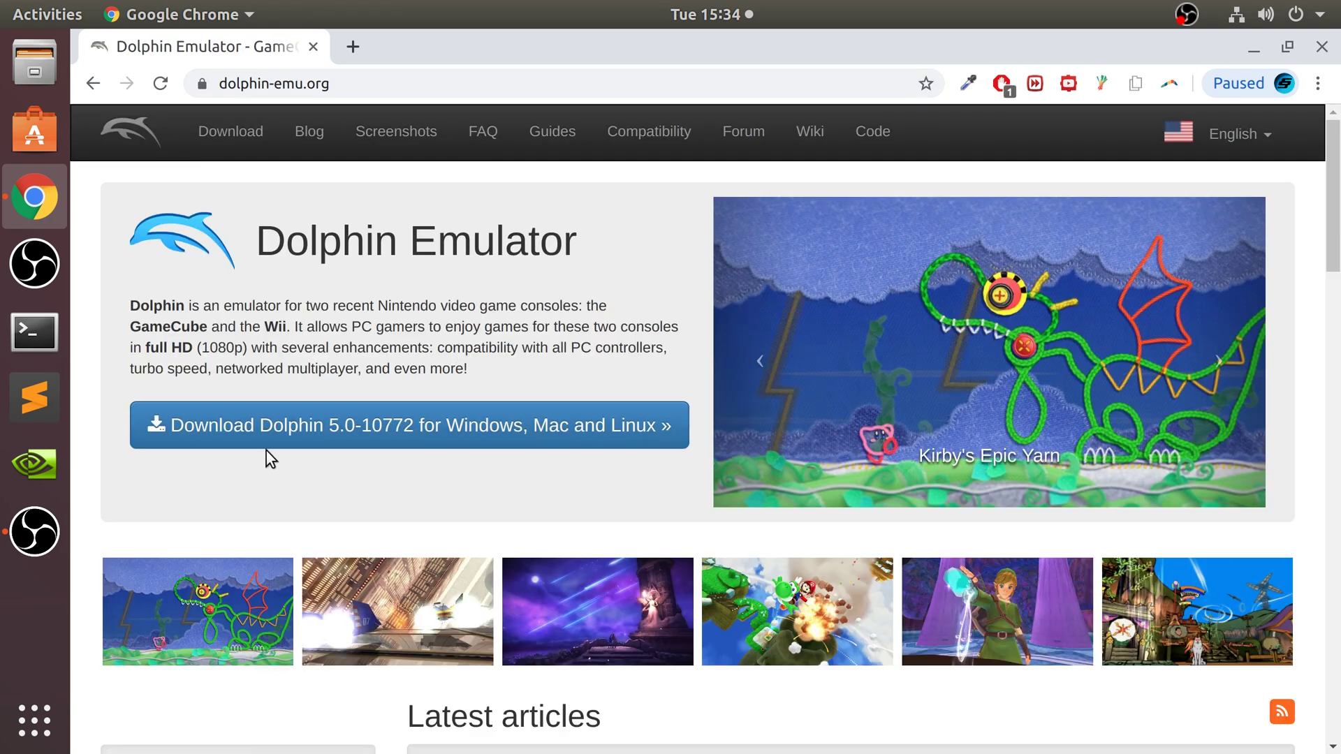
Go to Dolphin's download page and open the Installing Dolphin guide for Ubuntu users from the Linux distributions section
{"action": "left_click", "coordinate": [219, 436]}
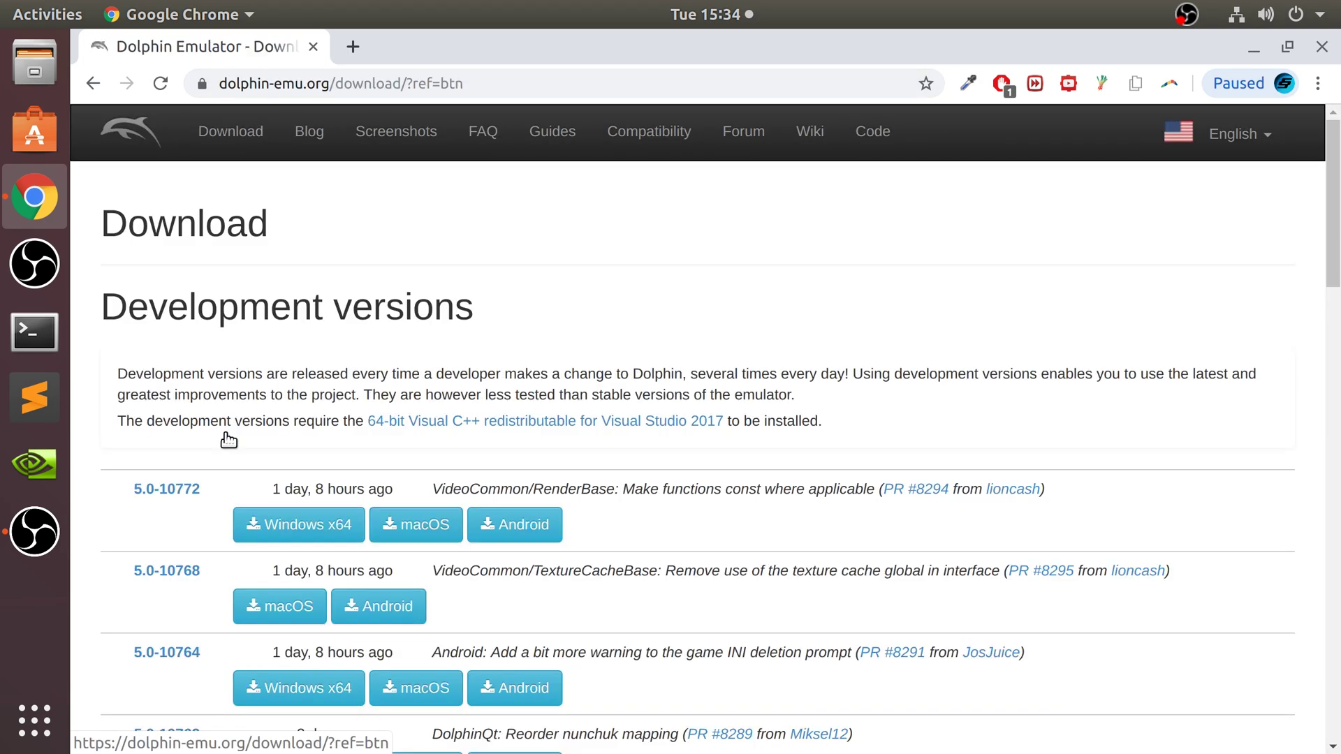
{"action": "scroll", "coordinate": [440, 513], "scroll_direction": "down", "scroll_amount": 3}
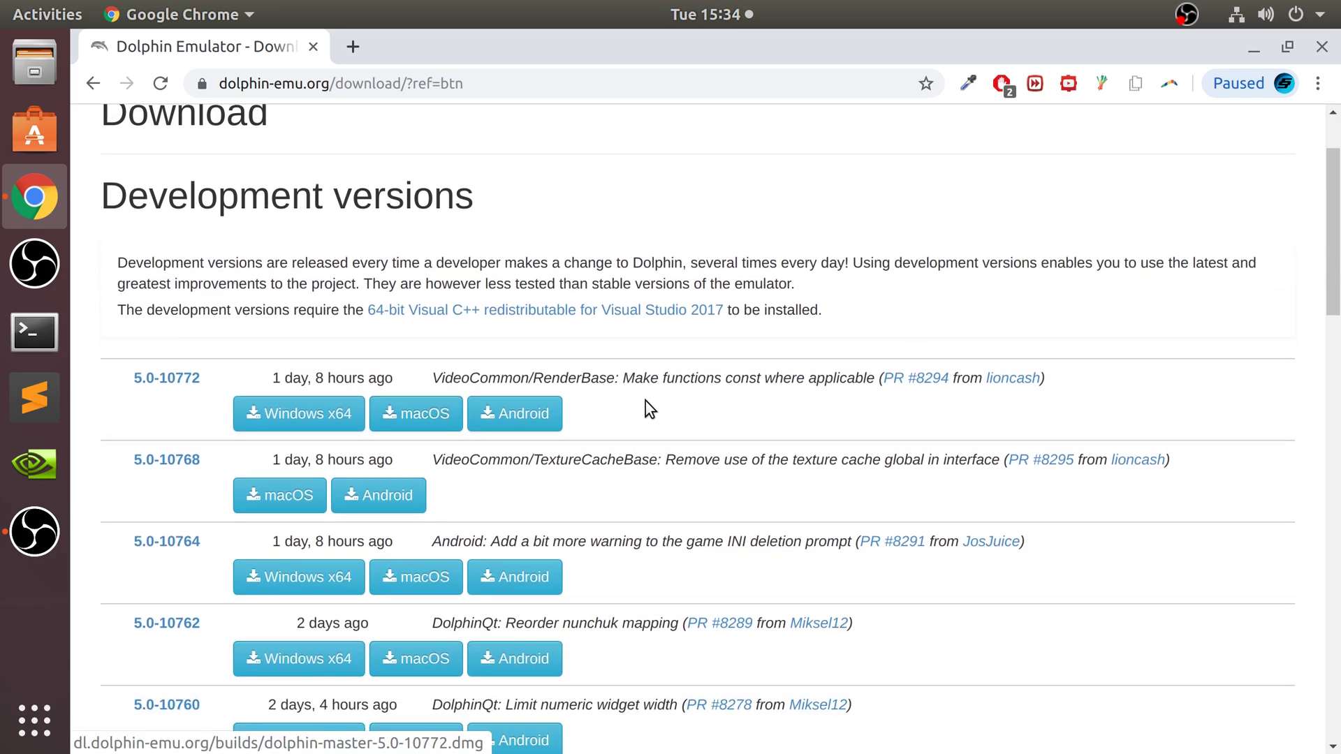
{"action": "scroll", "coordinate": [586, 419], "scroll_direction": "down", "scroll_amount": 10}
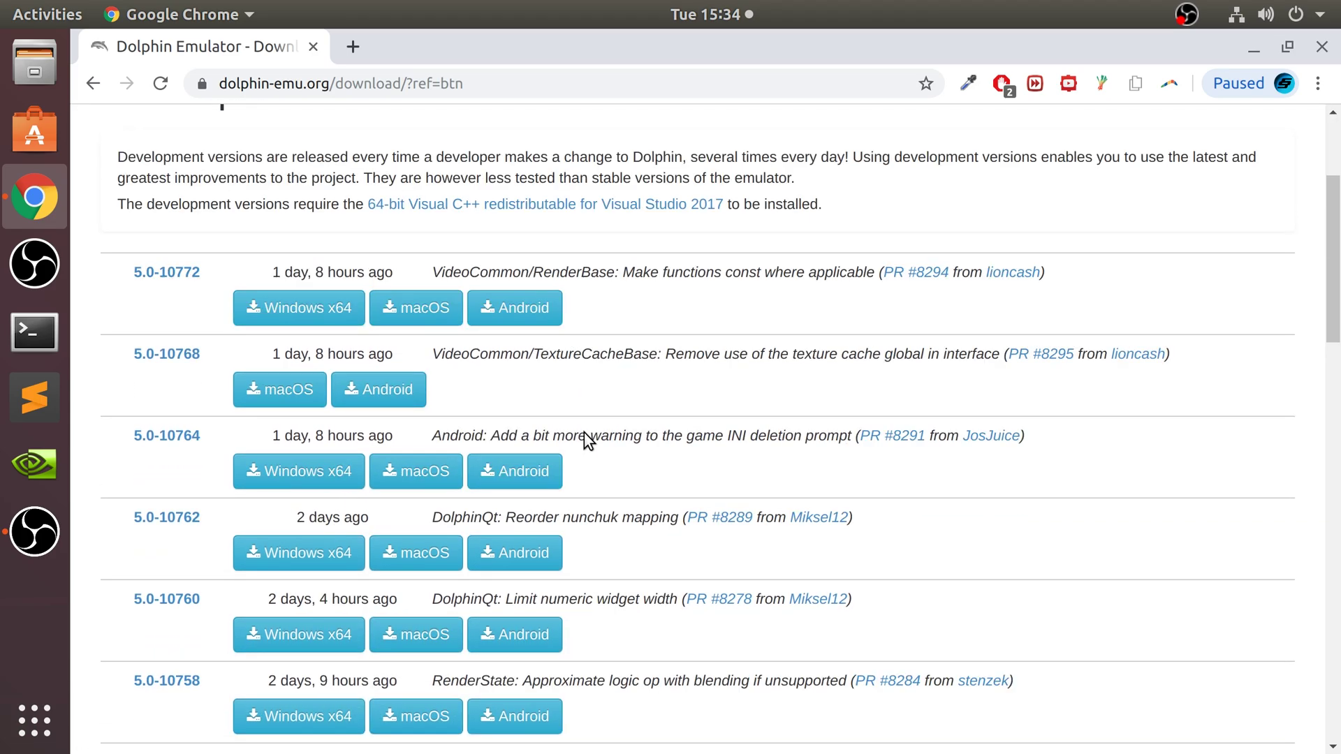
{"action": "scroll", "coordinate": [581, 431], "scroll_direction": "down", "scroll_amount": 10}
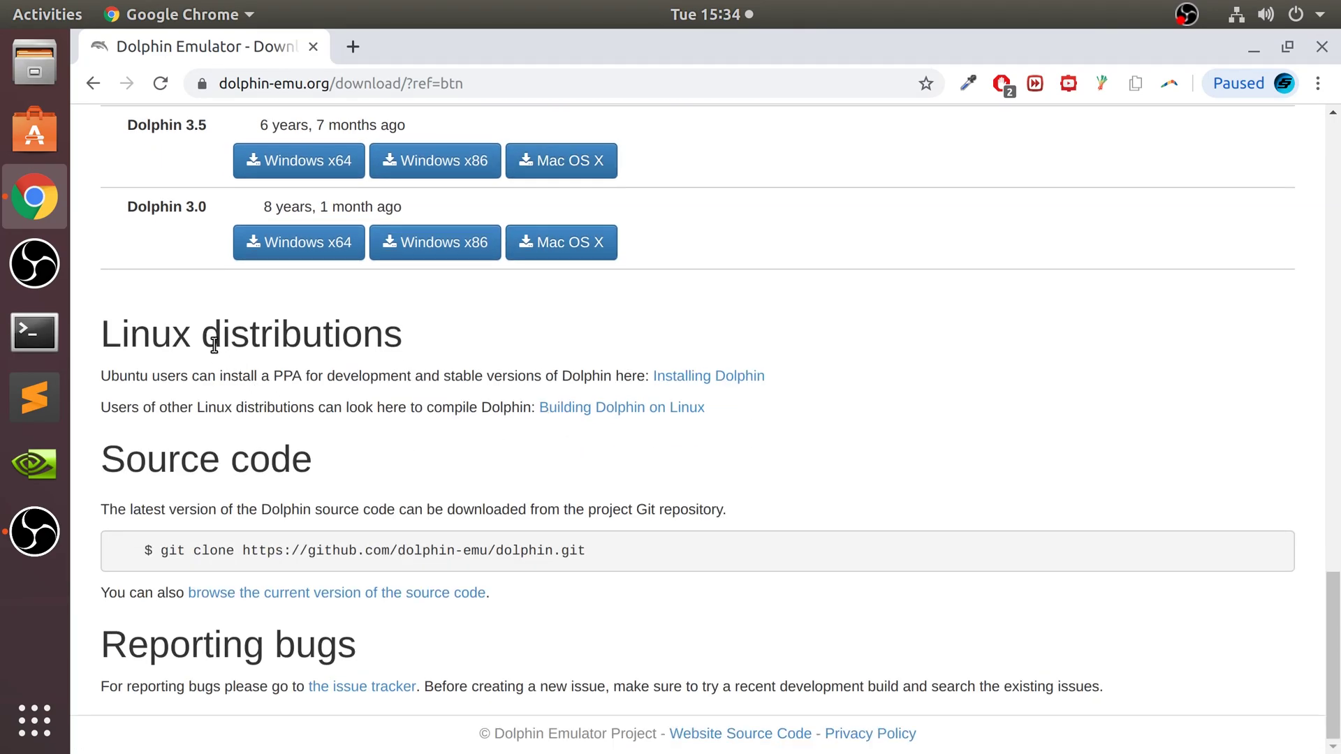
{"action": "left_click", "coordinate": [682, 382]}
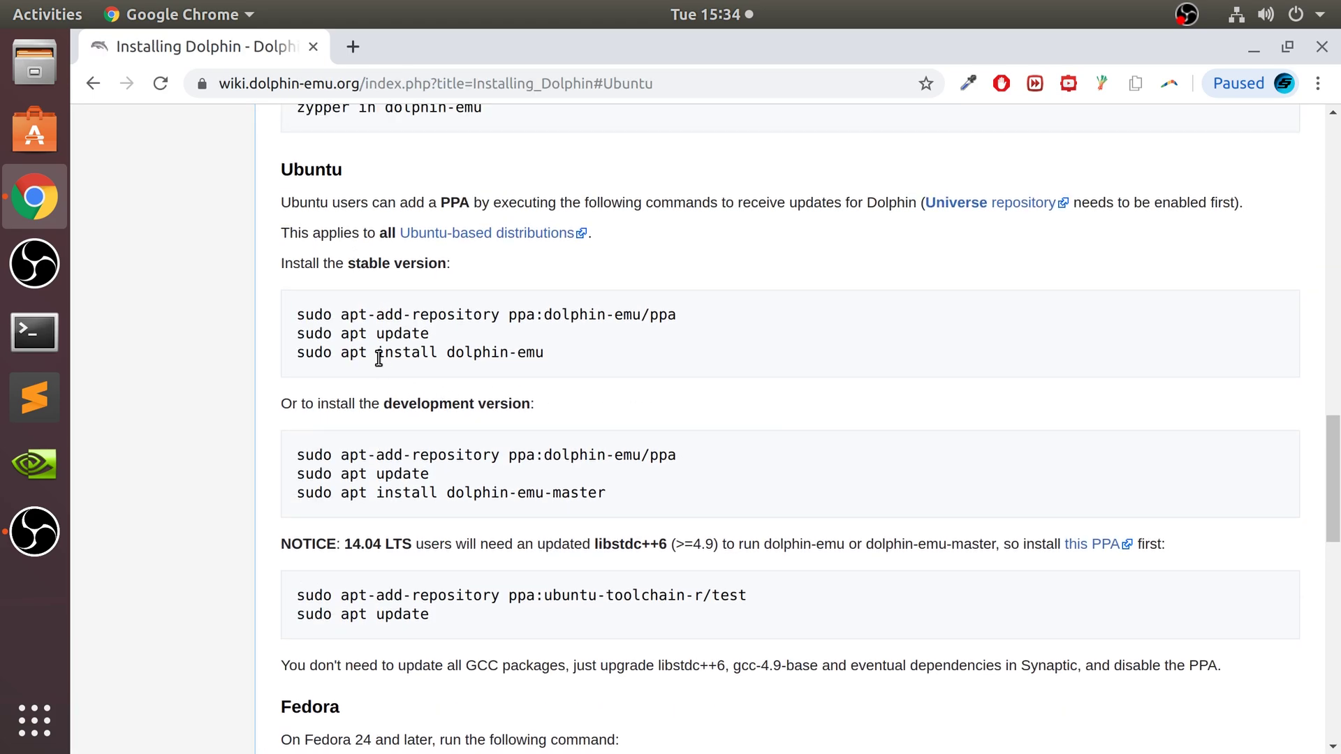
Copy the command "sudo apt-add-repository ppa:dolphin-emu/ppa" from the Ubuntu development version instructions
{"action": "left_click_drag", "start_coordinate": [377, 455], "coordinate": [699, 511]}
{"action": "left_click", "coordinate": [699, 512]}
{"action": "left_click_drag", "start_coordinate": [367, 595], "coordinate": [430, 636]}
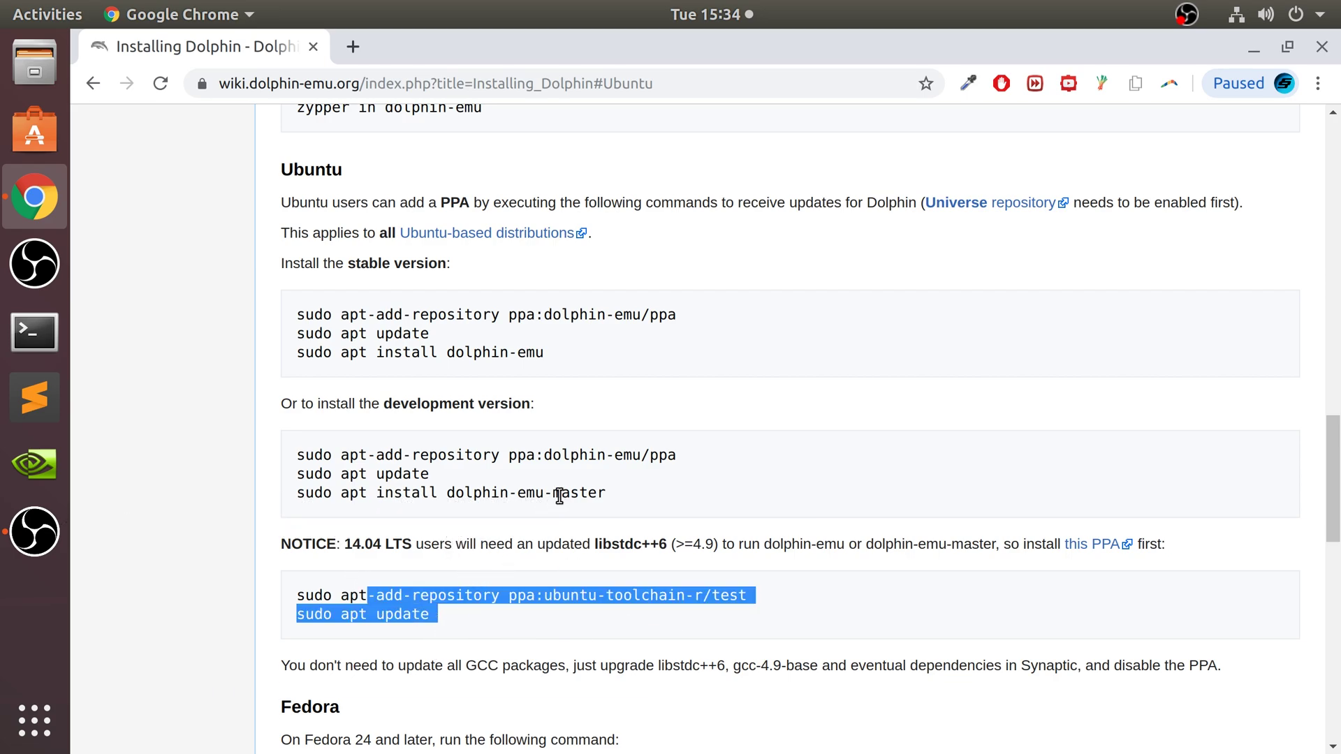
{"action": "left_click_drag", "start_coordinate": [679, 455], "coordinate": [297, 456]}
{"action": "key", "text": "super+c"}
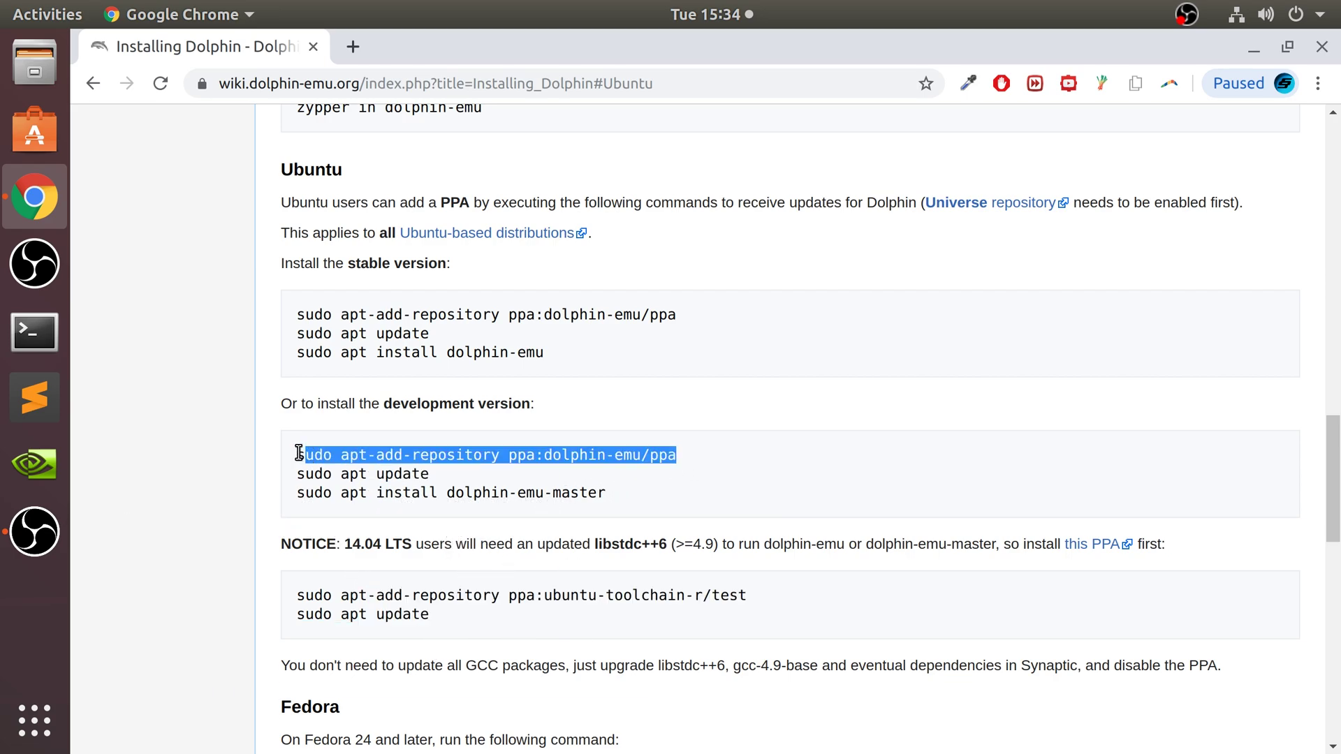
Switch to the Terminal, run the copied apt-add-repository command with the account password and accept adding the PPA
{"action": "left_click", "coordinate": [23, 345]}
{"action": "right_click", "coordinate": [518, 623]}
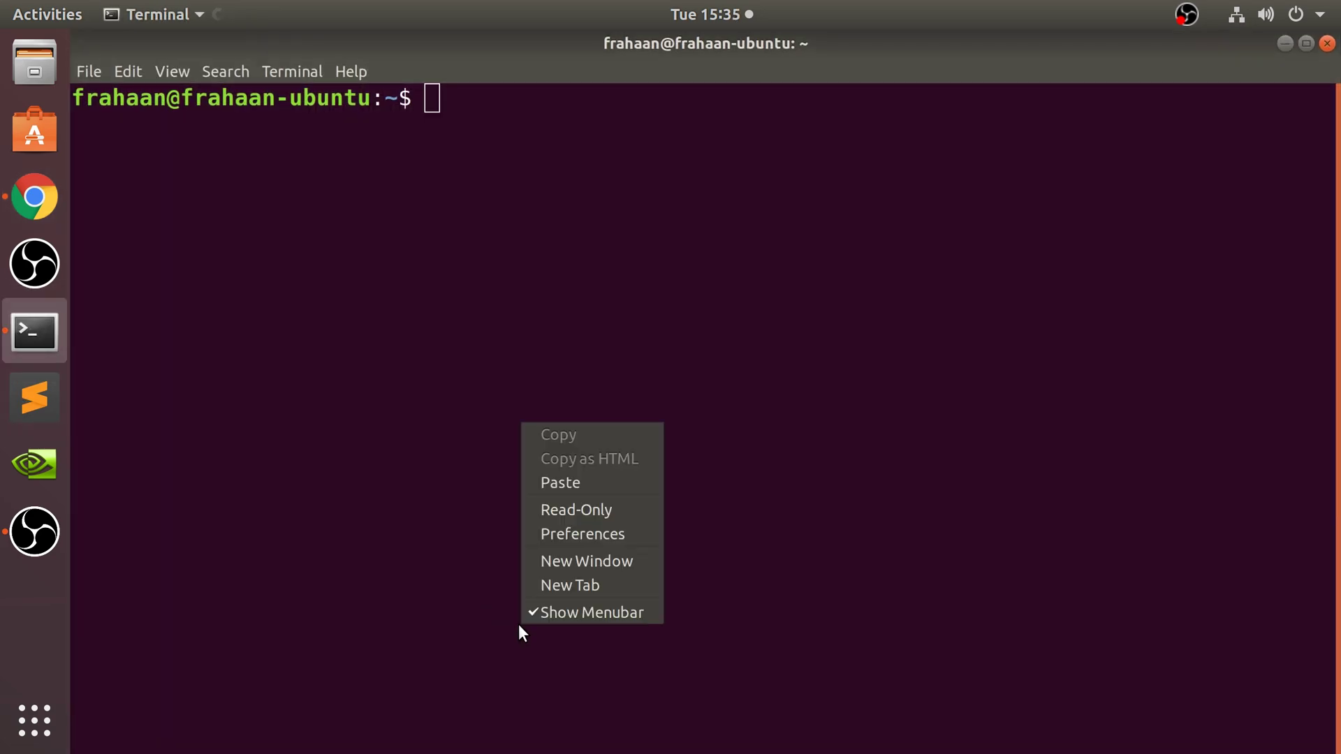
{"action": "left_click", "coordinate": [546, 484]}
{"action": "key", "text": "Return"}
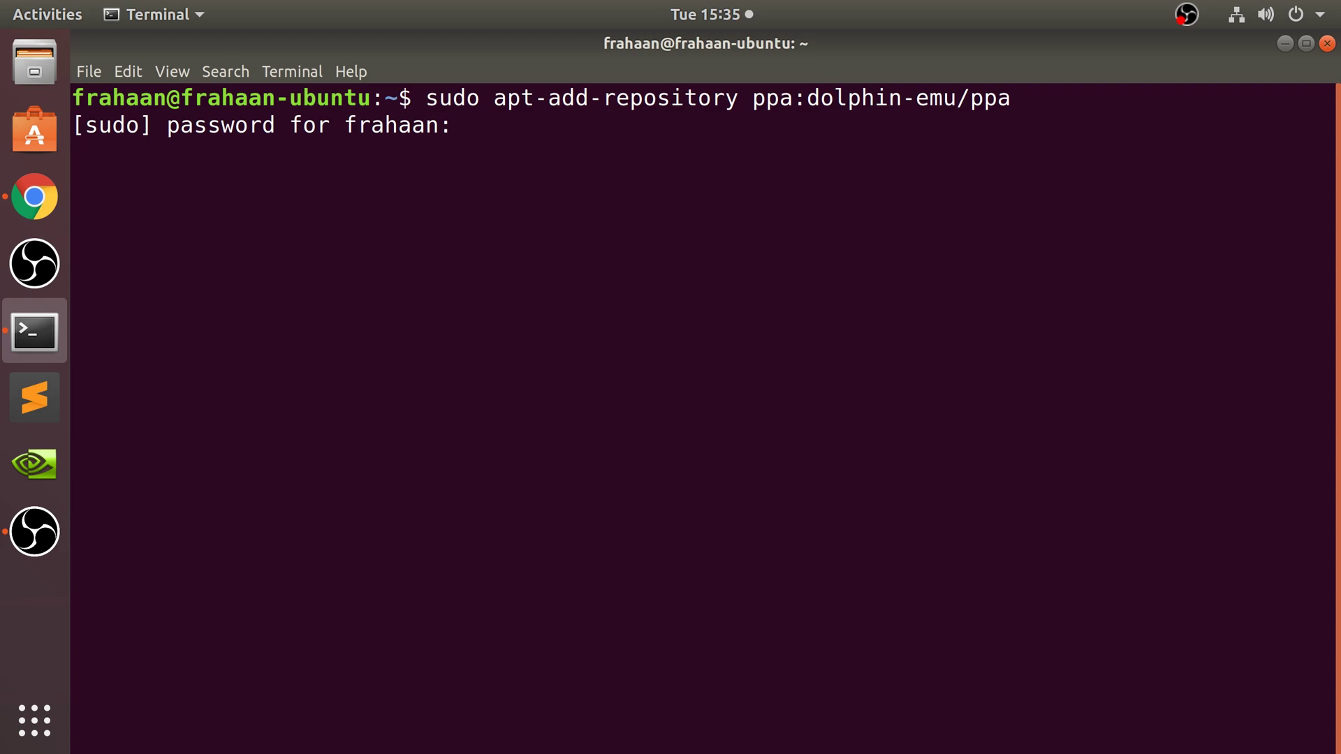
{"action": "key", "text": "Return"}
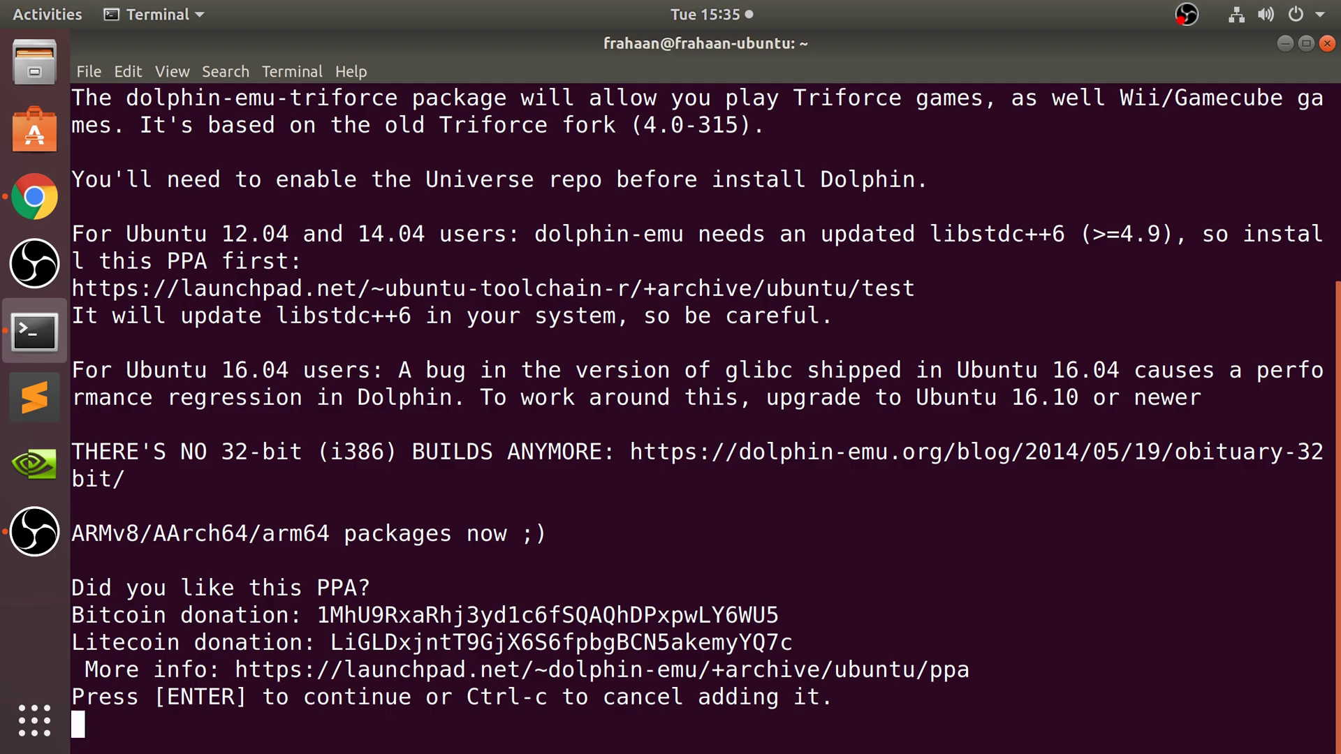
{"action": "key", "text": "Return"}
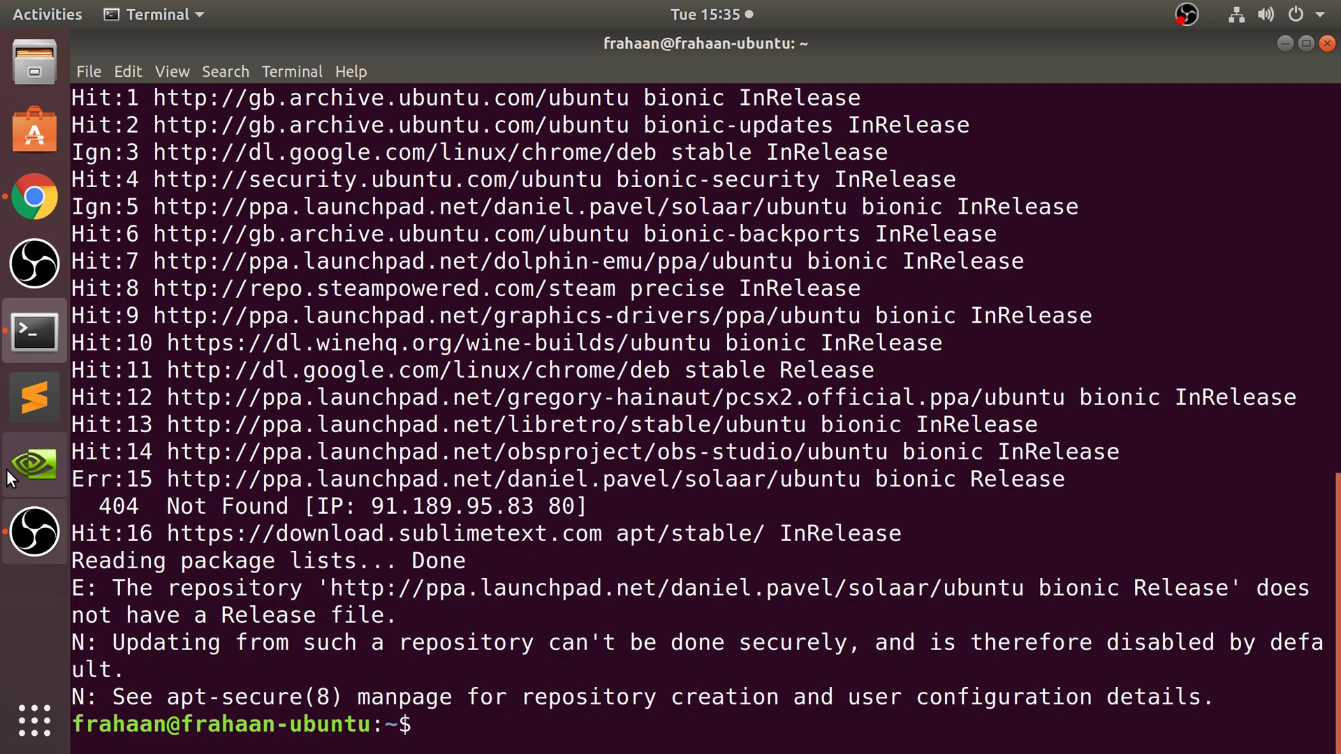
Copy "sudo apt update" from the development version instructions in Chrome and run it in the Terminal
{"action": "left_click", "coordinate": [39, 211]}
{"action": "left_click_drag", "start_coordinate": [429, 474], "coordinate": [301, 479]}
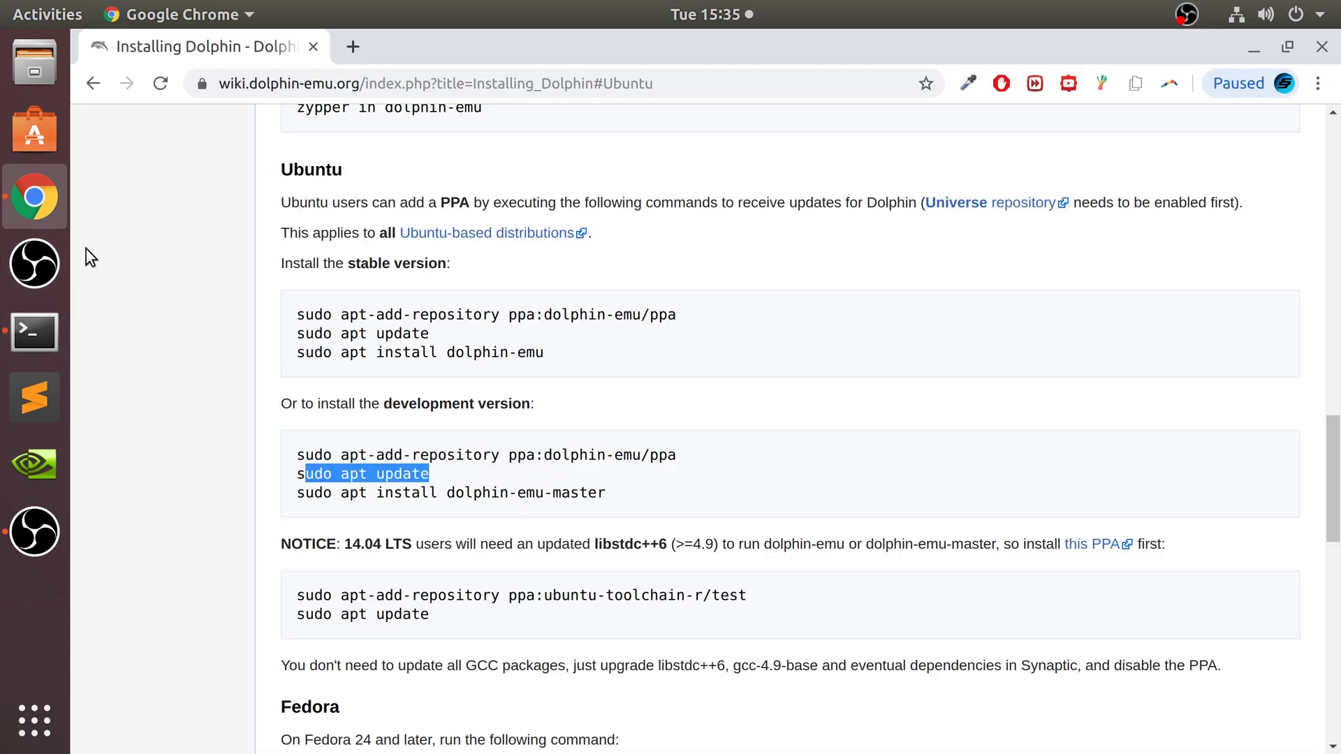
{"action": "left_click", "coordinate": [19, 337]}
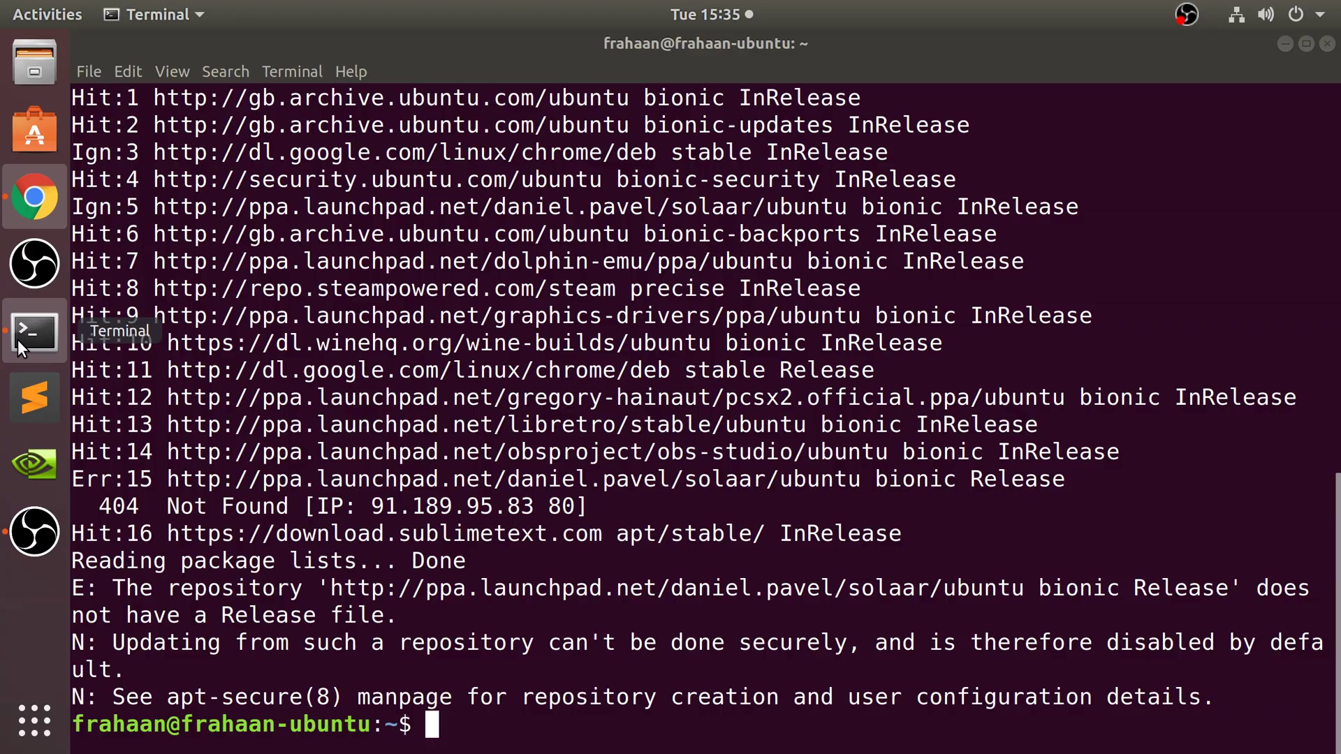
{"action": "right_click", "coordinate": [486, 731]}
{"action": "left_click", "coordinate": [517, 583]}
{"action": "key", "text": "Return"}
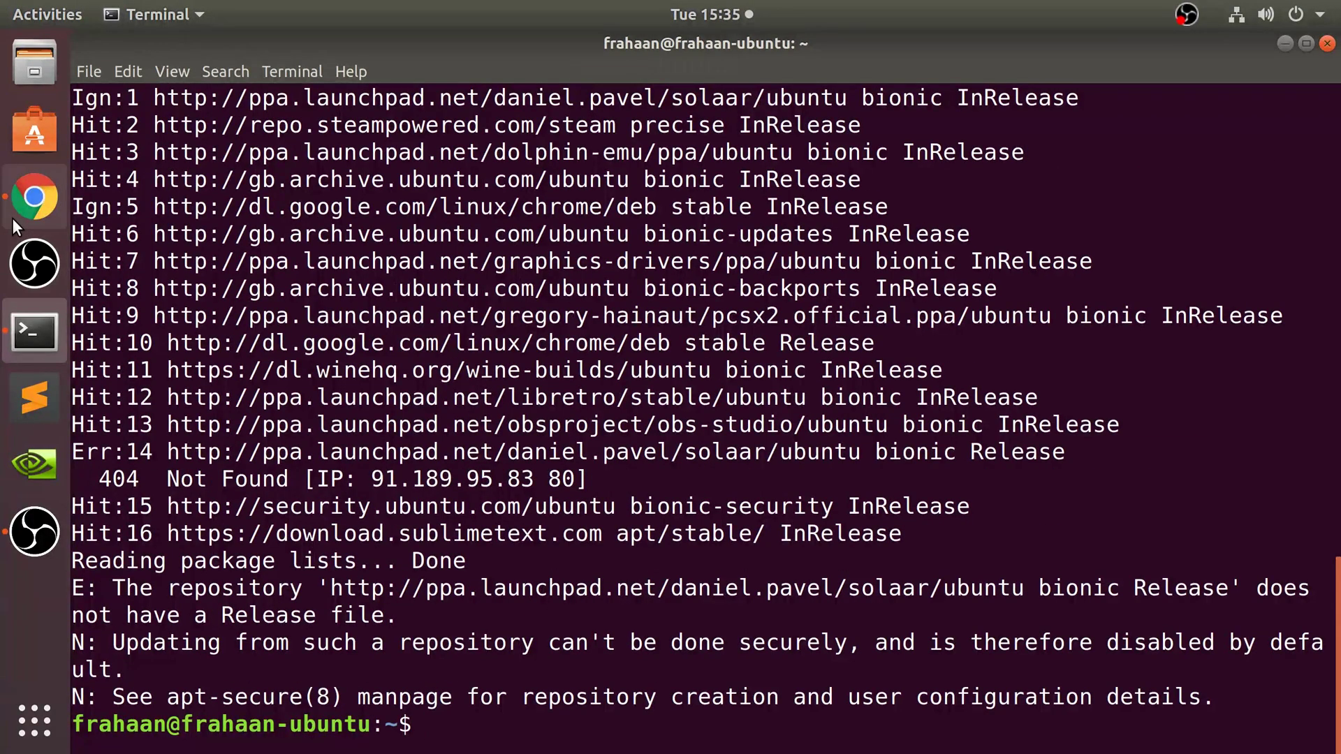
Copy "sudo apt install dolphin-emu-master" from the instructions in Chrome and run it in the Terminal
{"action": "left_click", "coordinate": [17, 209]}
{"action": "left_click_drag", "start_coordinate": [630, 492], "coordinate": [35, 334]}
{"action": "left_click", "coordinate": [35, 333]}
{"action": "right_click", "coordinate": [482, 733]}
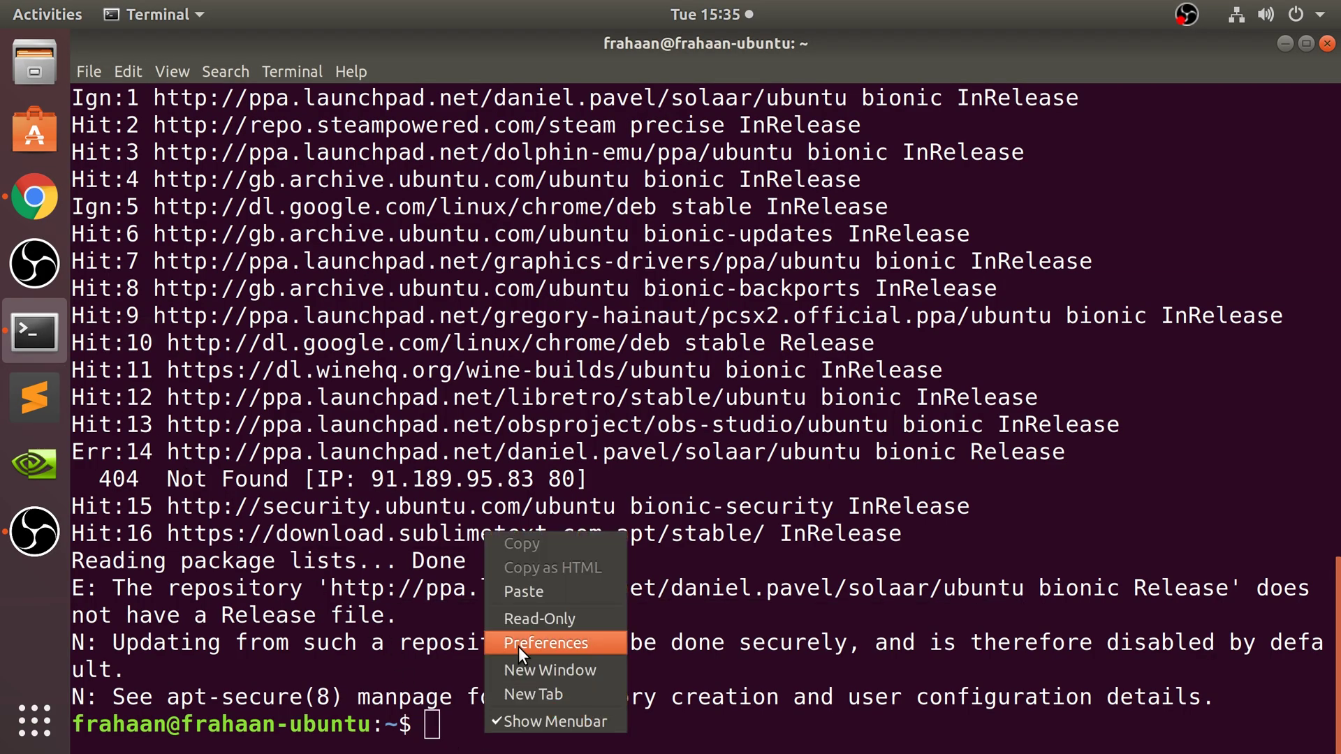
{"action": "left_click", "coordinate": [516, 599]}
{"action": "key", "text": "Return"}
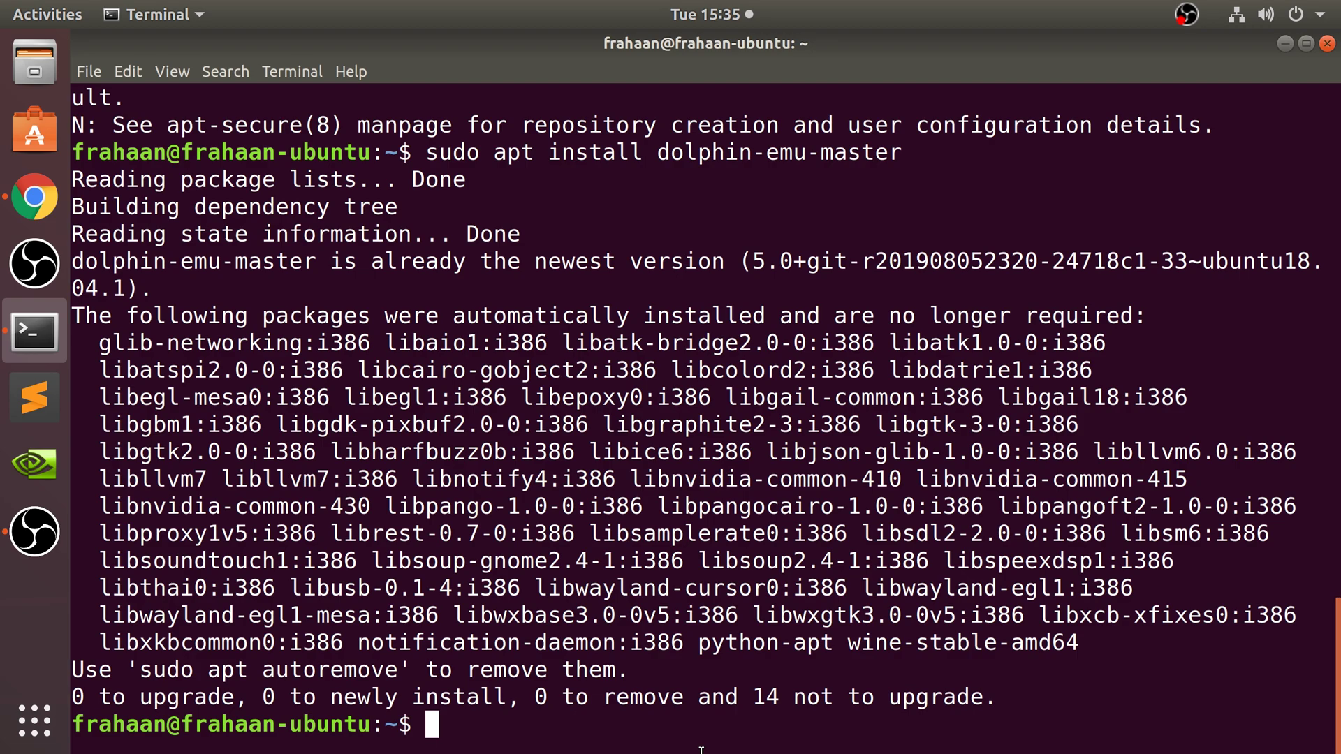
{"action": "type", "text": "dolphi"}
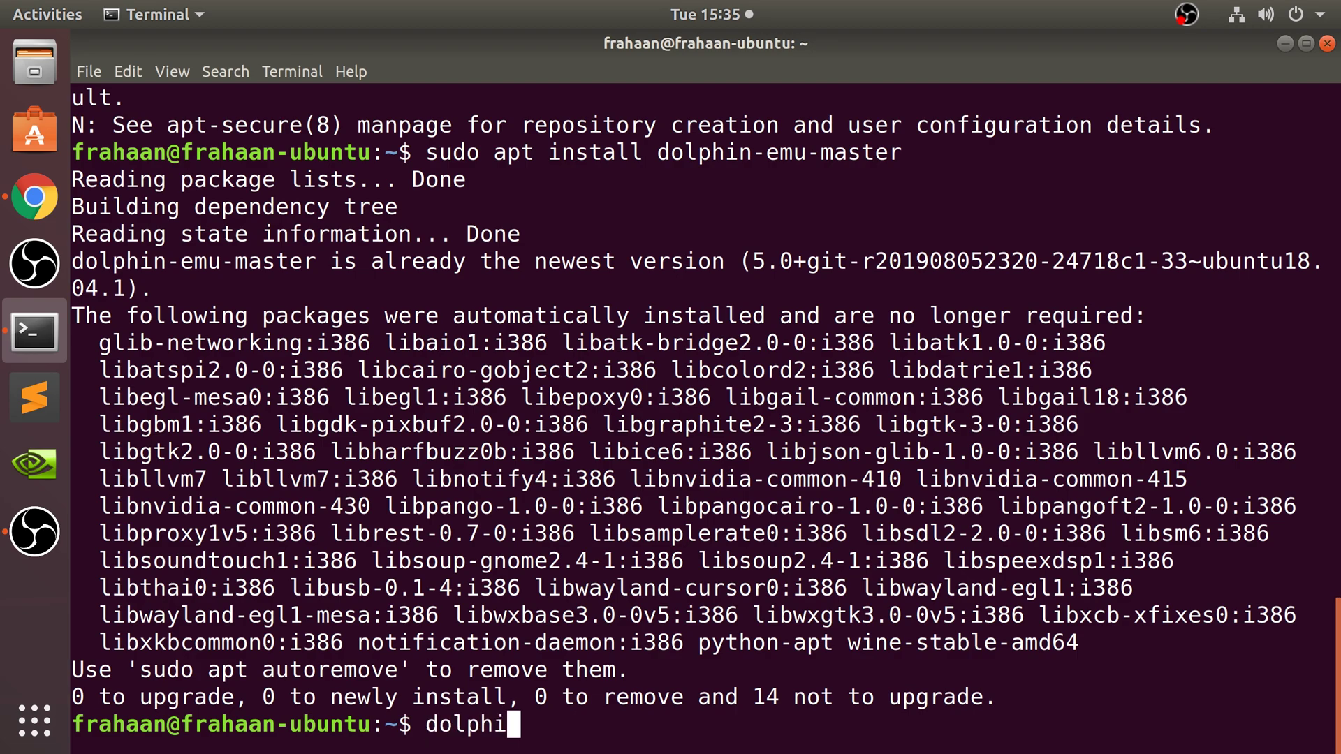
{"action": "type", "text": "n-em"}
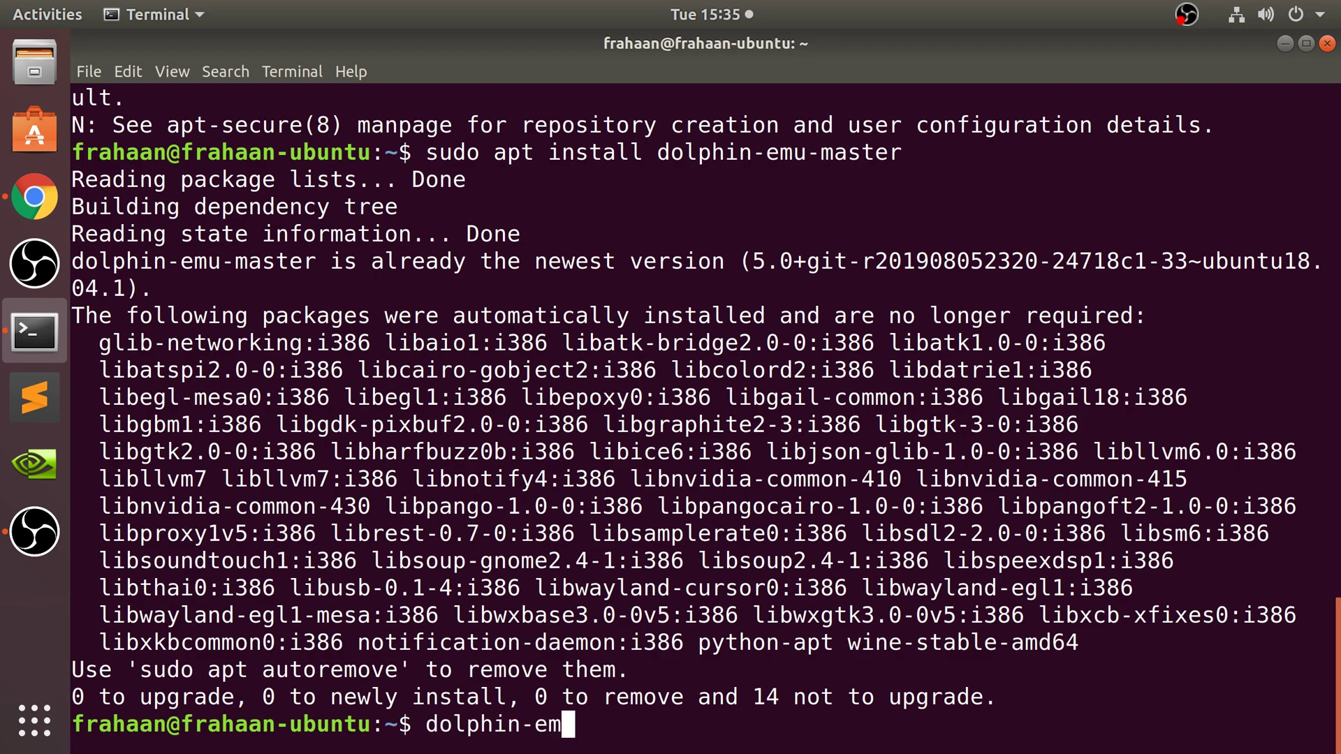
{"action": "type", "text": "u"}
{"action": "key", "text": "BackSpace"}
{"action": "key", "text": "BackSpace"}
{"action": "key", "text": "BackSpace"}
{"action": "key", "text": "BackSpace"}
{"action": "key", "text": "BackSpace"}
{"action": "key", "text": "BackSpace"}
{"action": "key", "text": "BackSpace"}
{"action": "key", "text": "BackSpace"}
{"action": "key", "text": "BackSpace"}
{"action": "key", "text": "BackSpace"}
{"action": "key", "text": "BackSpace"}
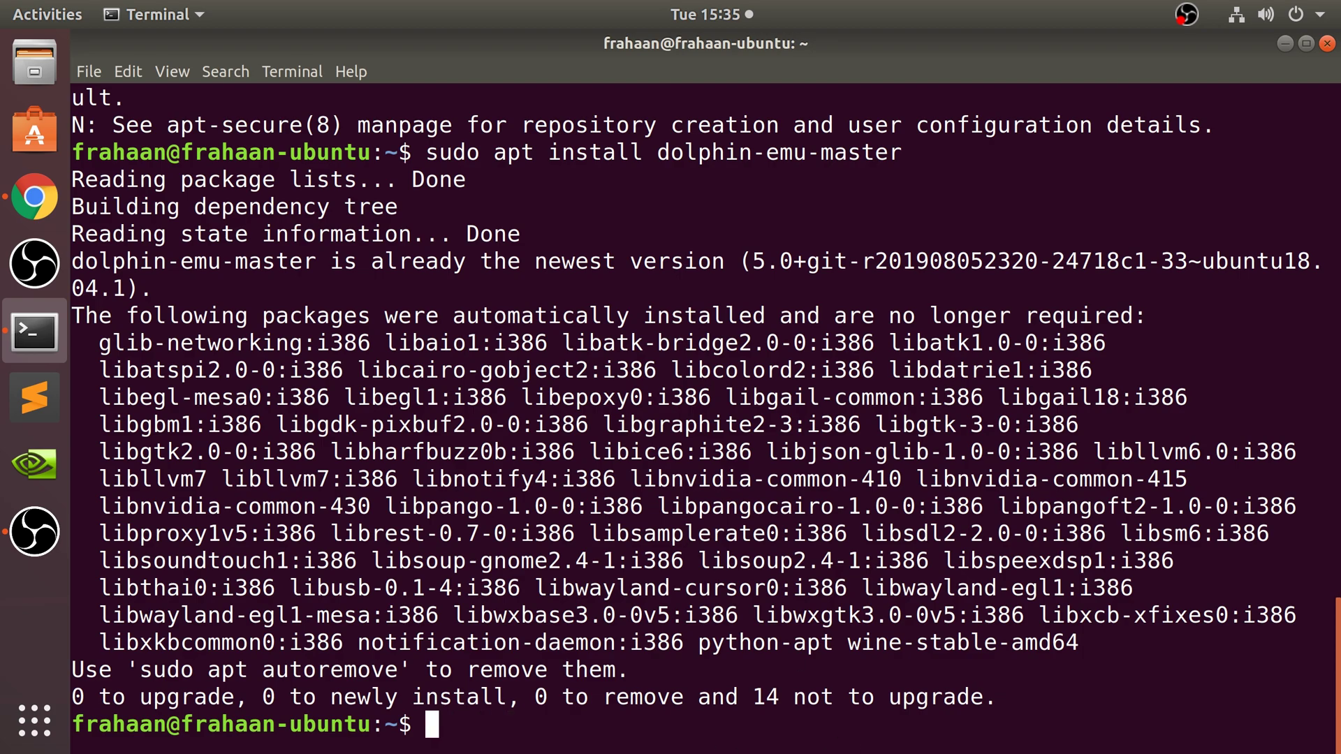
Check the installed applications for Dolphin Emulator, and review the wiki's install commands for other Linux distributions in Chrome
{"action": "key", "text": "super+a"}
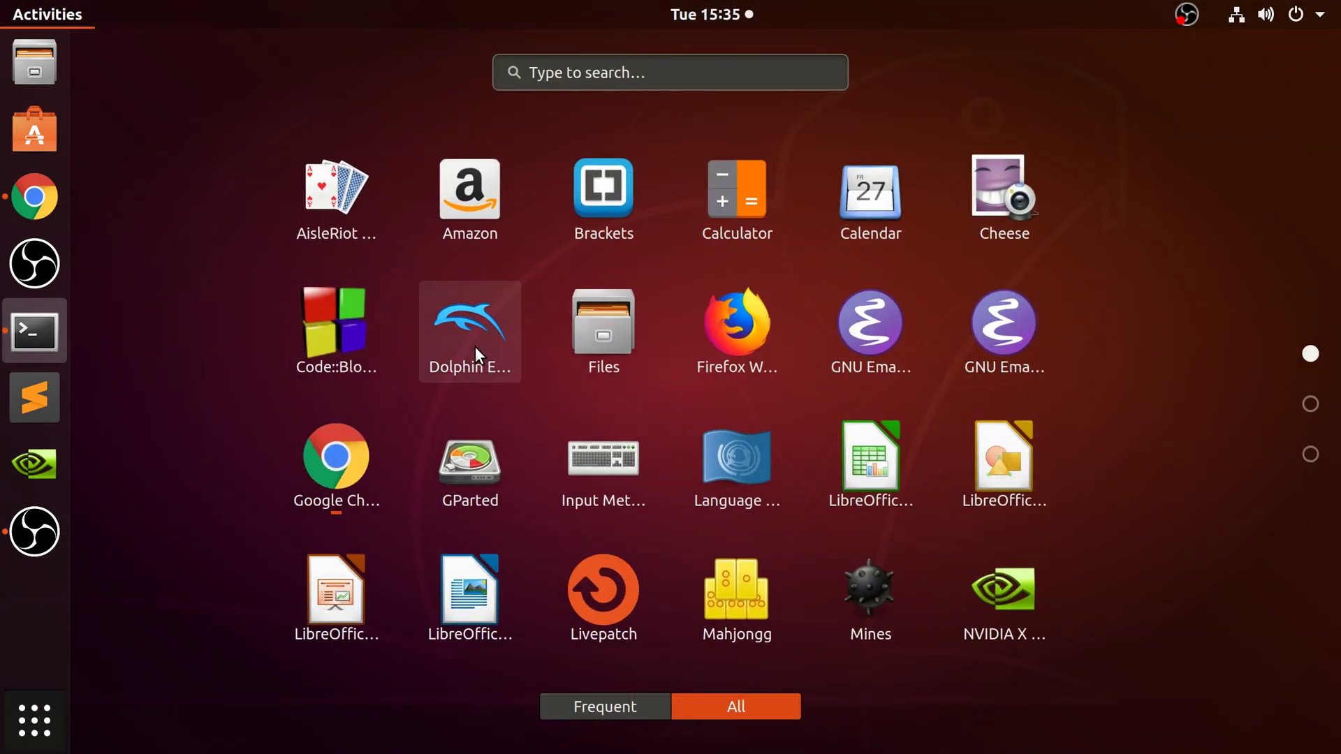
{"action": "left_click", "coordinate": [61, 221]}
{"action": "scroll", "coordinate": [278, 234], "scroll_direction": "up", "scroll_amount": 7}
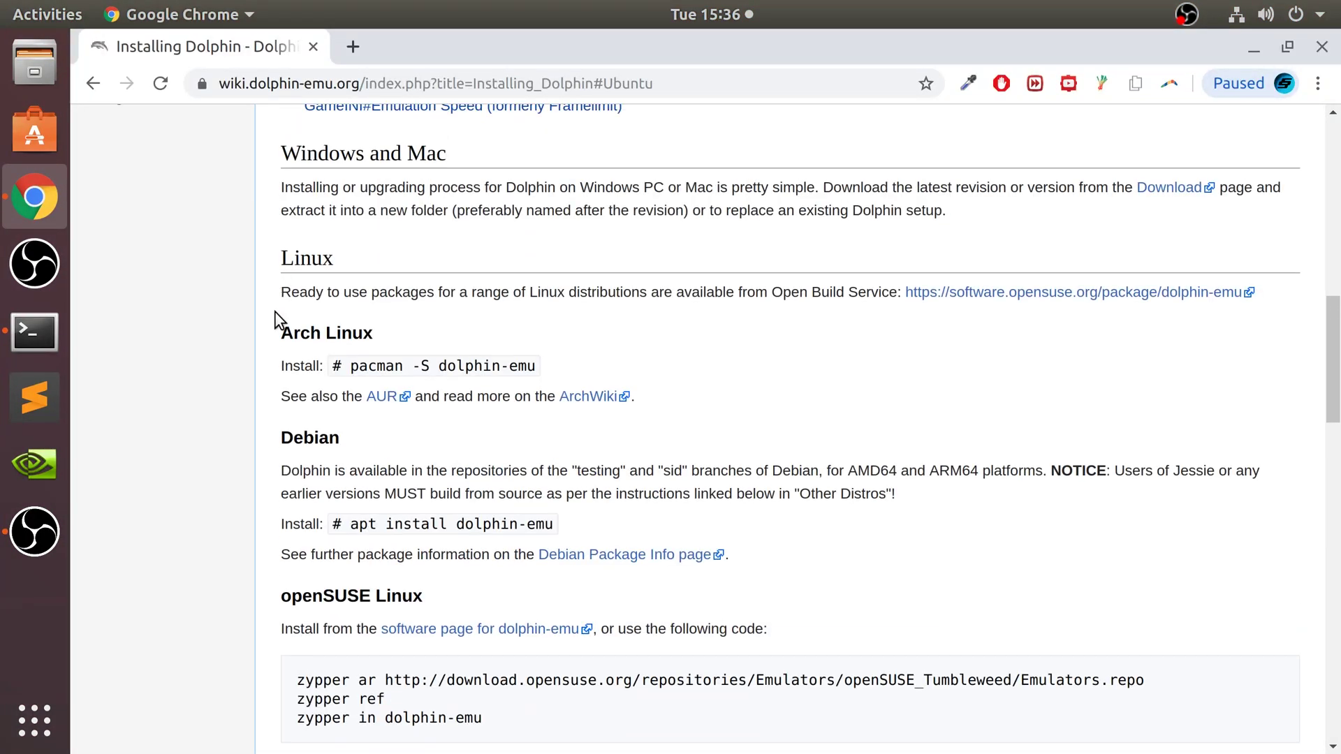
{"action": "scroll", "coordinate": [489, 671], "scroll_direction": "down", "scroll_amount": 2}
{"action": "scroll", "coordinate": [482, 551], "scroll_direction": "down", "scroll_amount": 2}
{"action": "left_click_drag", "start_coordinate": [313, 518], "coordinate": [387, 515]}
{"action": "scroll", "coordinate": [349, 420], "scroll_direction": "up", "scroll_amount": 1}
{"action": "scroll", "coordinate": [321, 342], "scroll_direction": "down", "scroll_amount": 11}
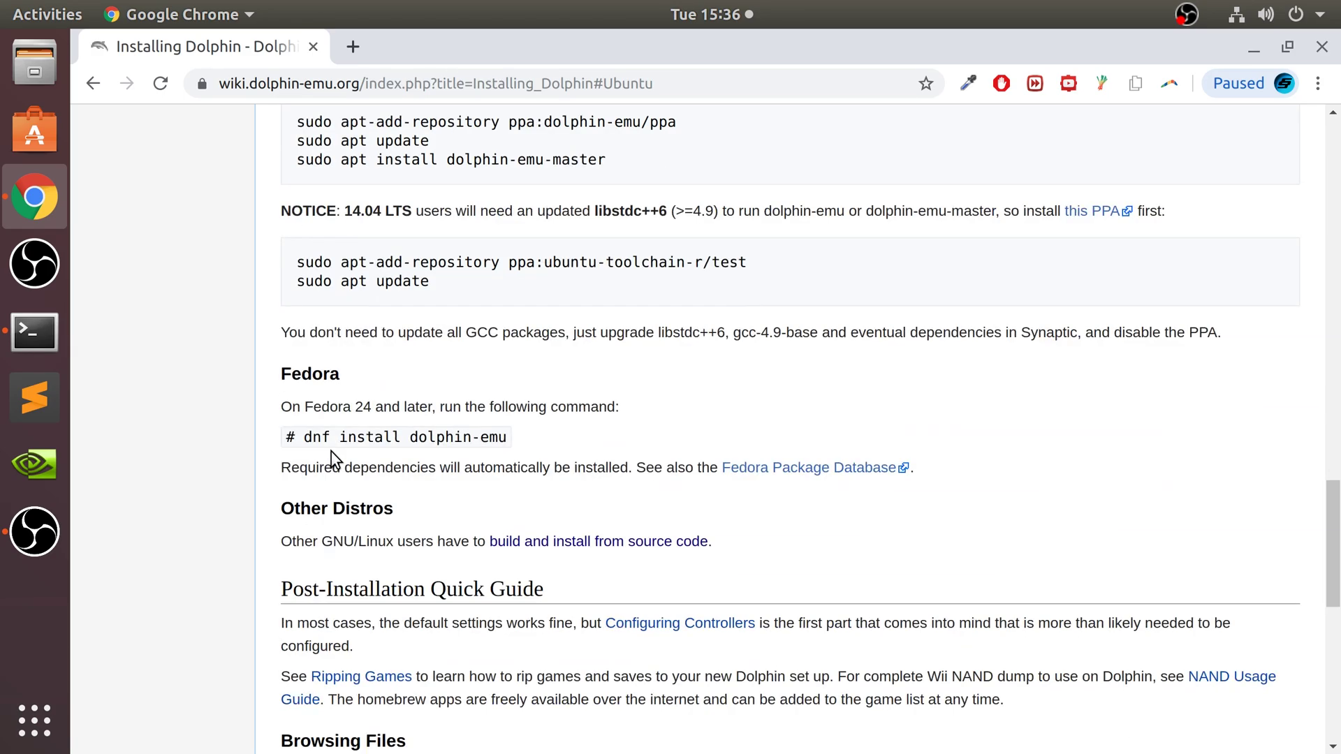
{"action": "scroll", "coordinate": [332, 453], "scroll_direction": "up", "scroll_amount": 5}
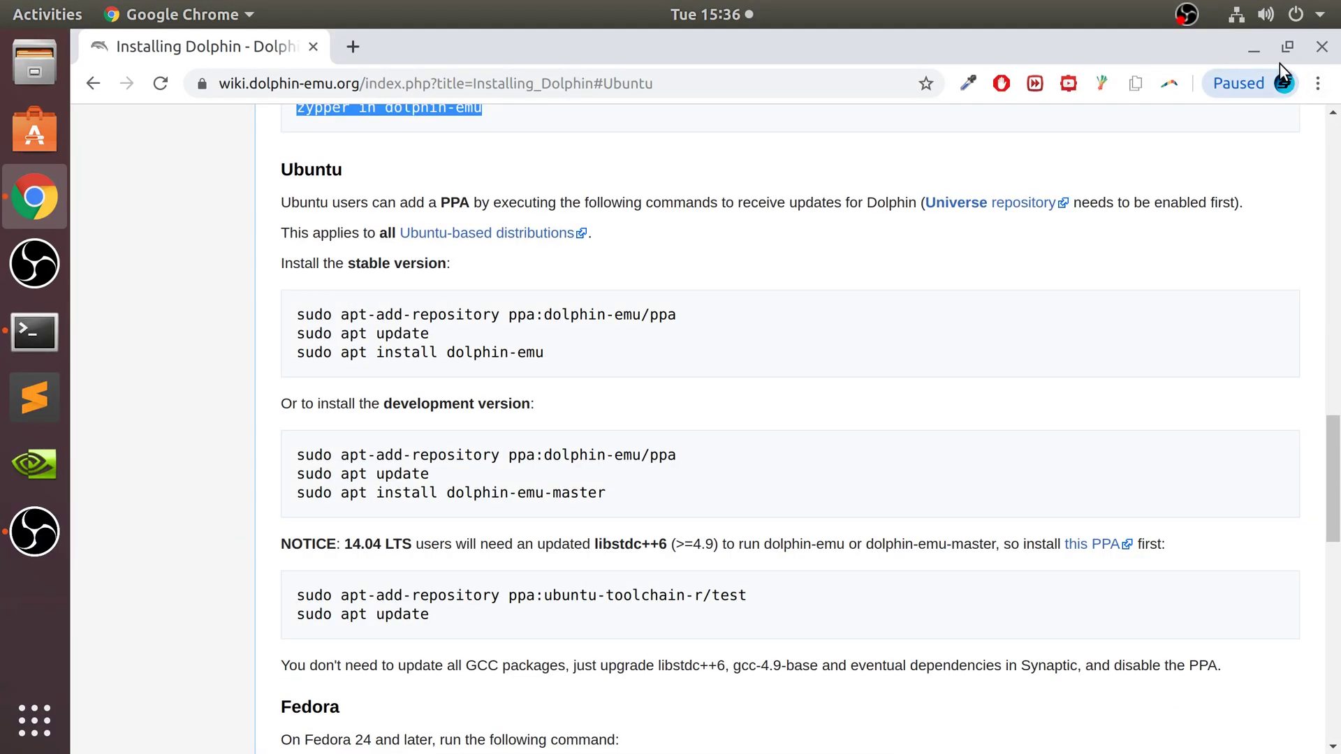
Search Google for "romsmania" in a new browser tab and open the RomsMania website
{"action": "left_click", "coordinate": [352, 48]}
{"action": "type", "text": "romsma"}
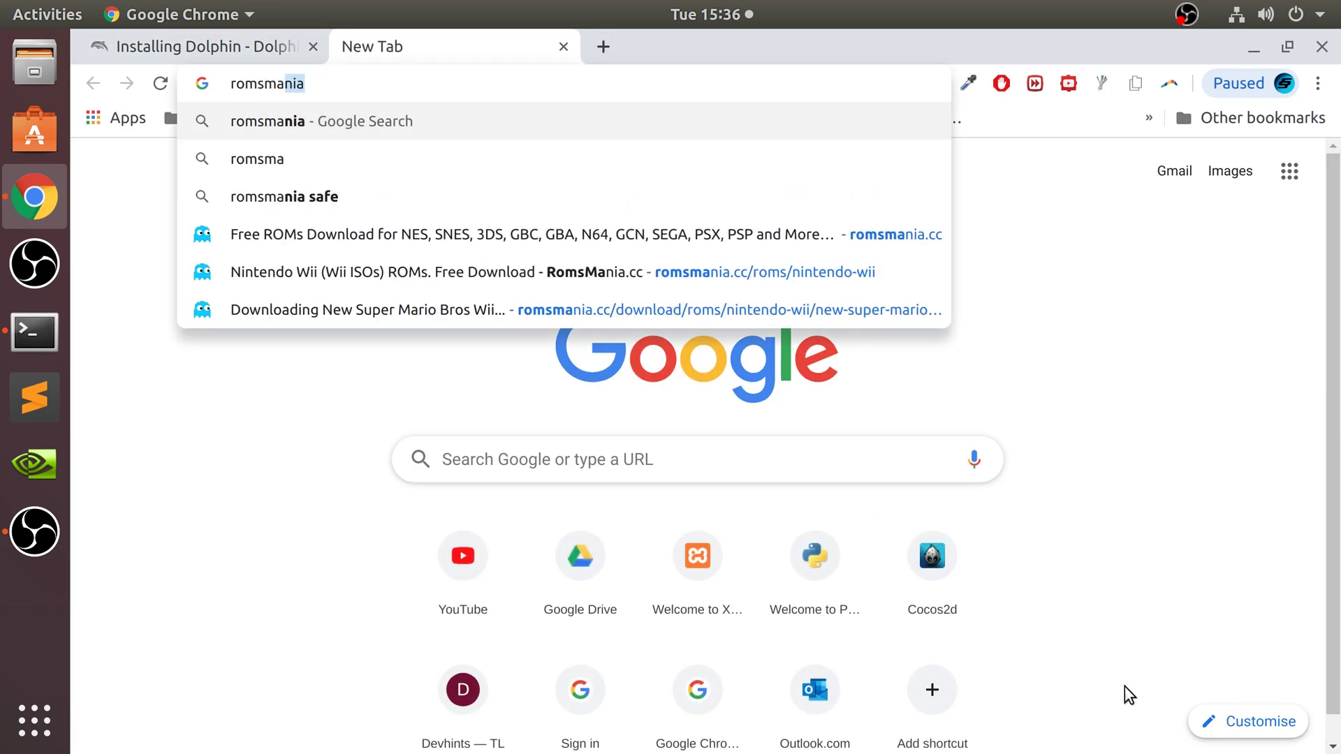
{"action": "type", "text": "nia"}
{"action": "key", "text": "Return"}
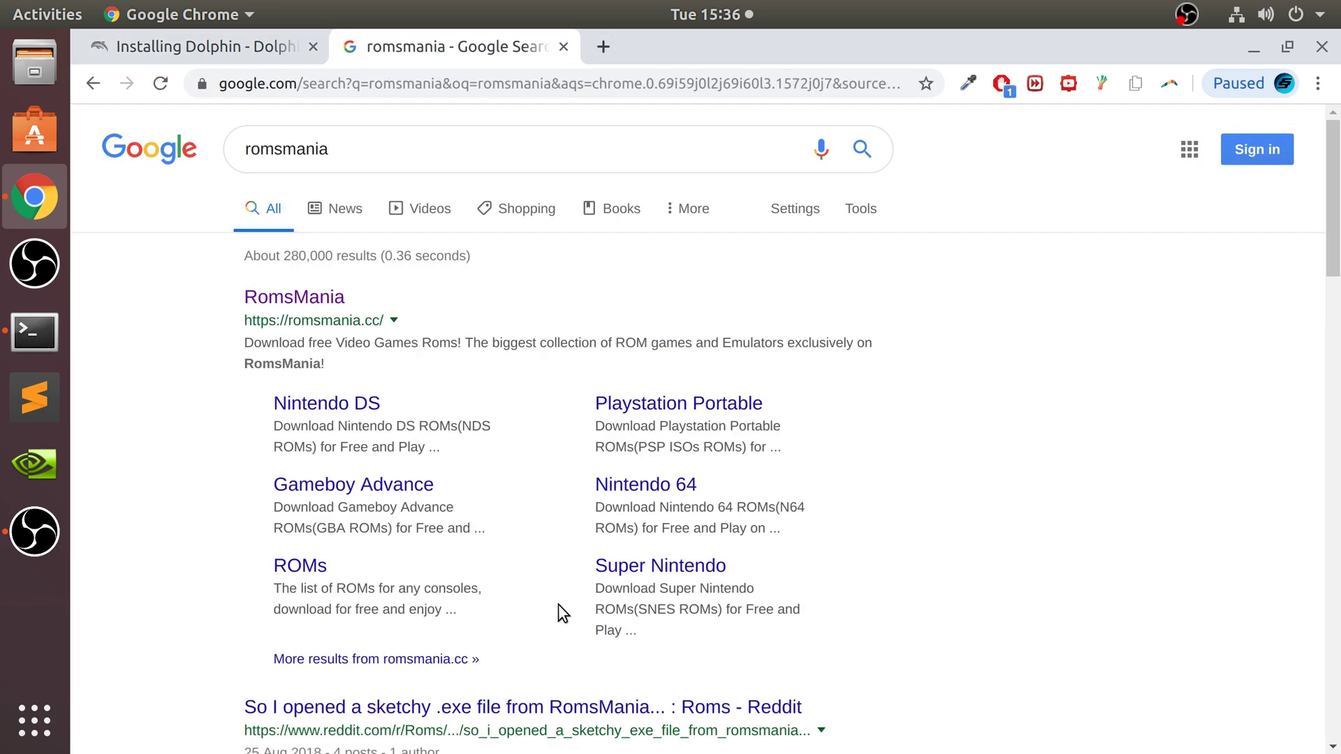
{"action": "left_click", "coordinate": [265, 299]}
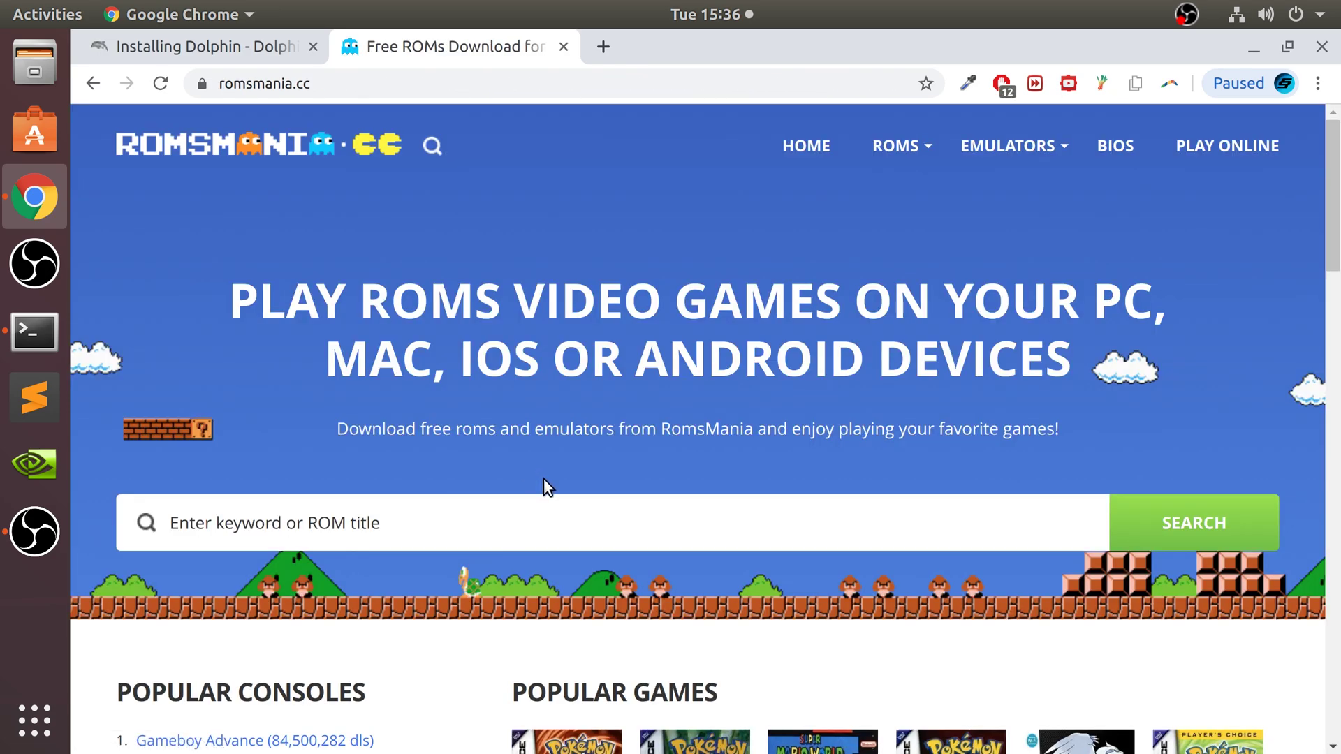
Open the Nintendo Wii ROM list, search it for "wii sports" and open the Wii Sports page
{"action": "scroll", "coordinate": [370, 376], "scroll_direction": "down", "scroll_amount": 5}
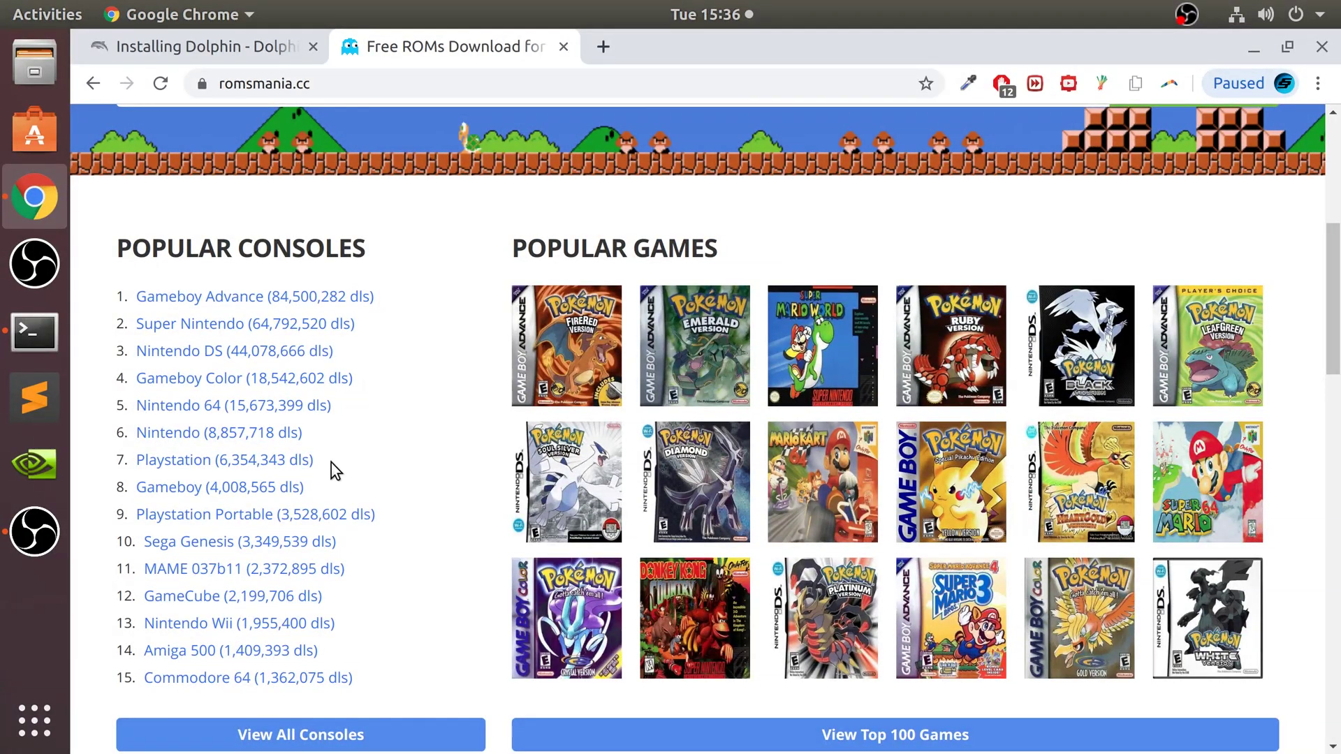
{"action": "left_click", "coordinate": [259, 627]}
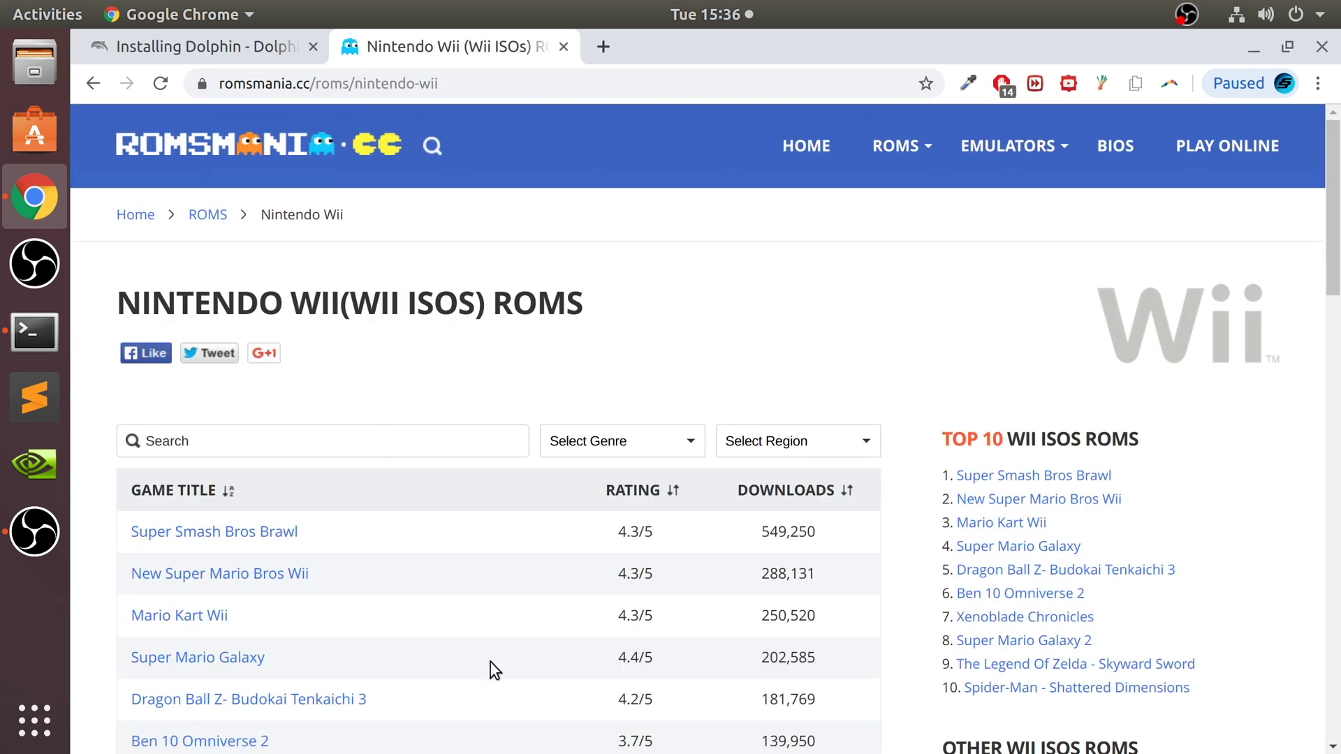
{"action": "left_click", "coordinate": [381, 441]}
{"action": "type", "text": "wii sports"}
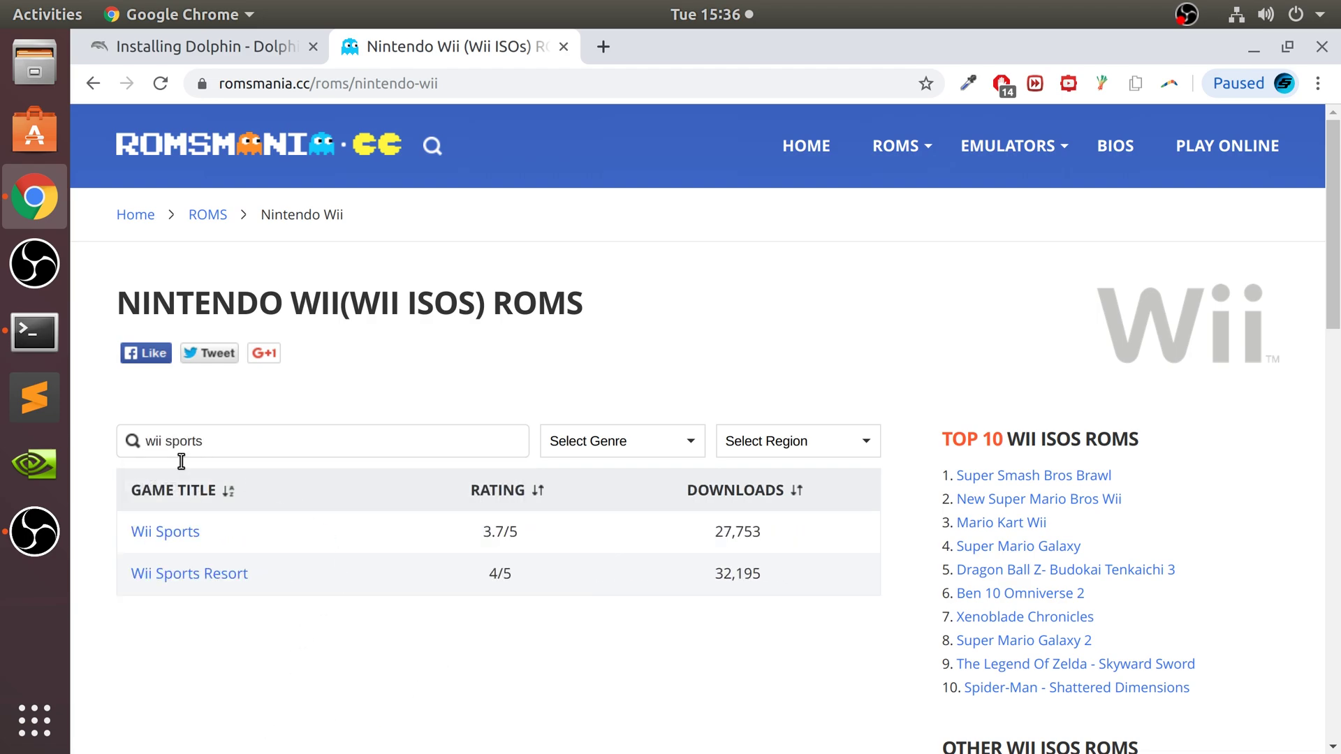
{"action": "left_click", "coordinate": [137, 531]}
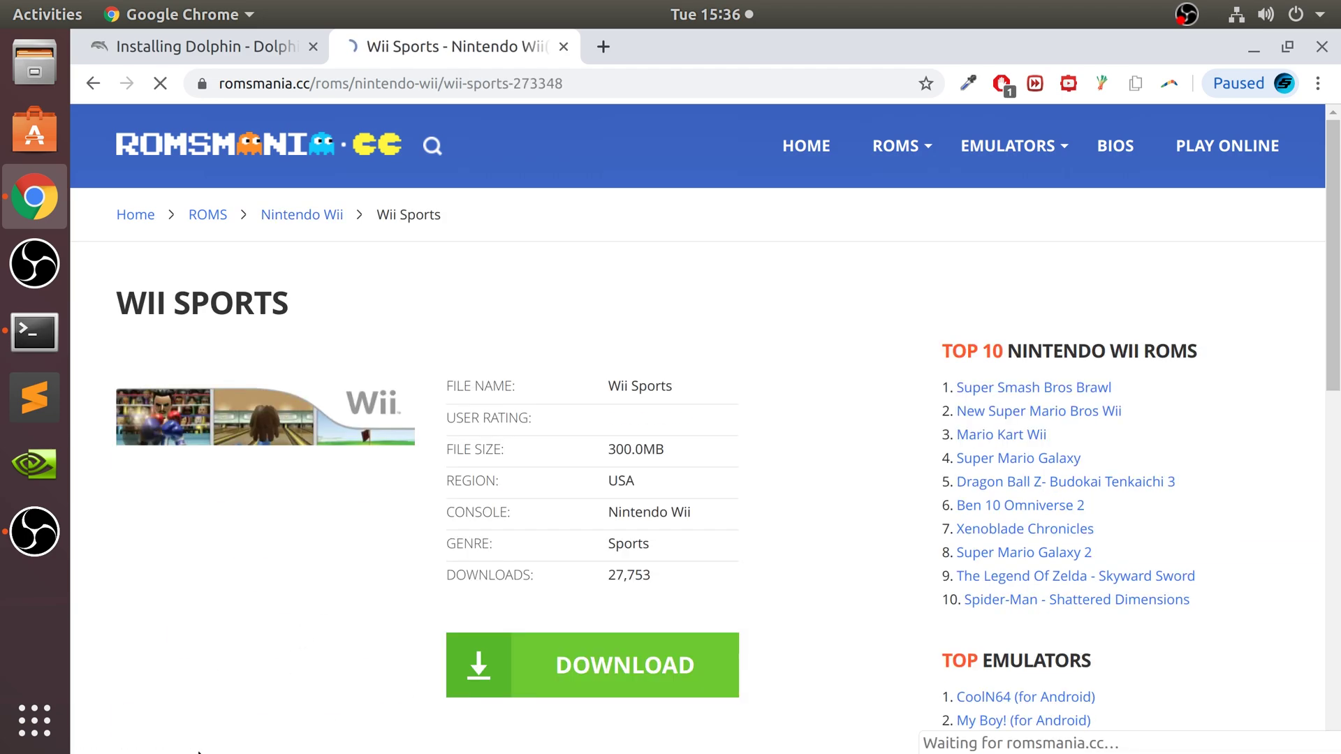
Start the Wii Sports ROM download on RomsMania, retry it through the fallback link, and close the download tab
{"action": "left_click", "coordinate": [539, 656]}
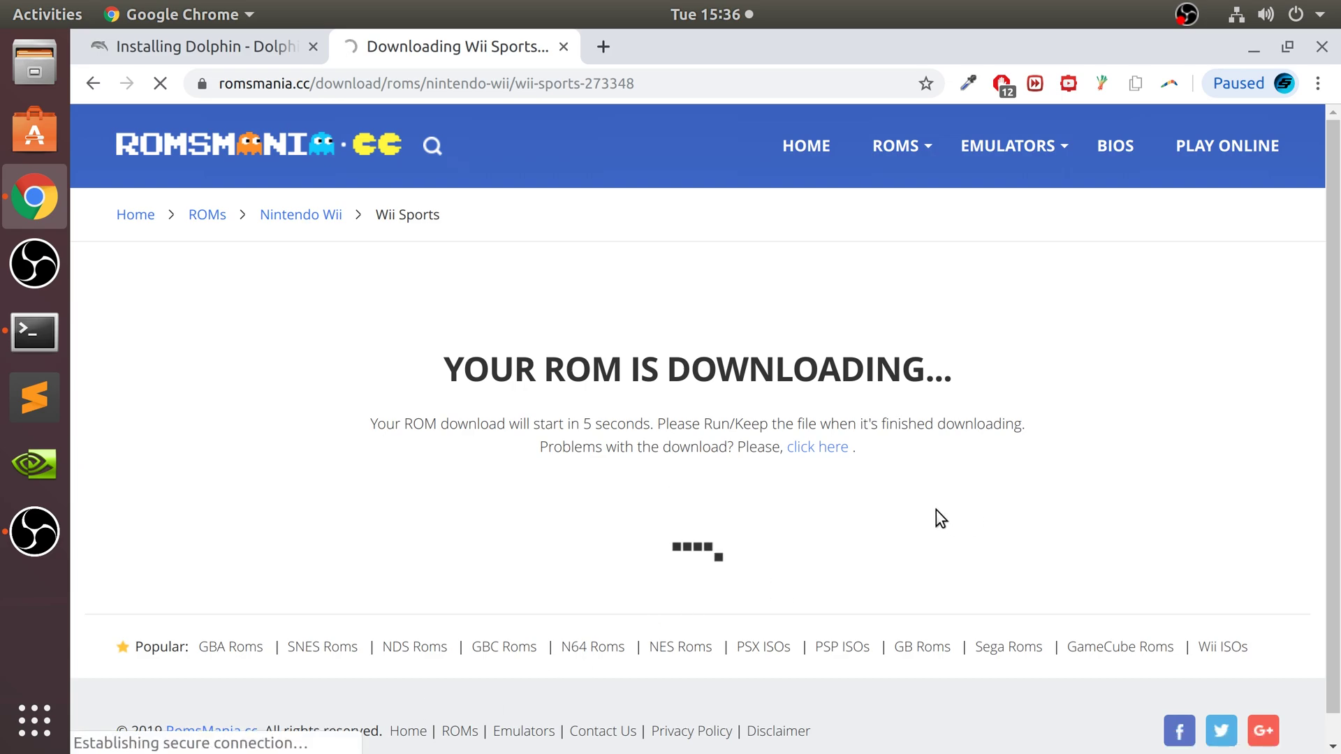
{"action": "left_click", "coordinate": [814, 454]}
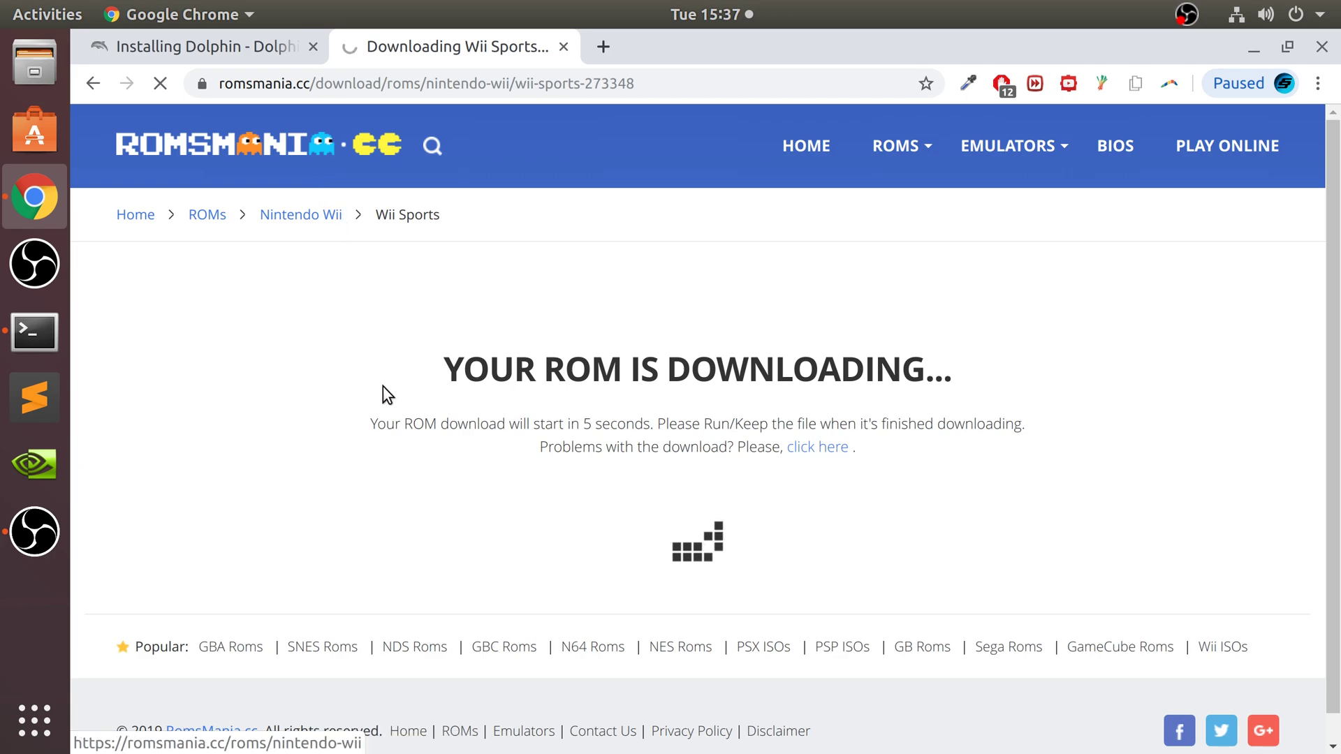
{"action": "left_click_drag", "start_coordinate": [640, 420], "coordinate": [565, 425]}
{"action": "left_click", "coordinate": [571, 427]}
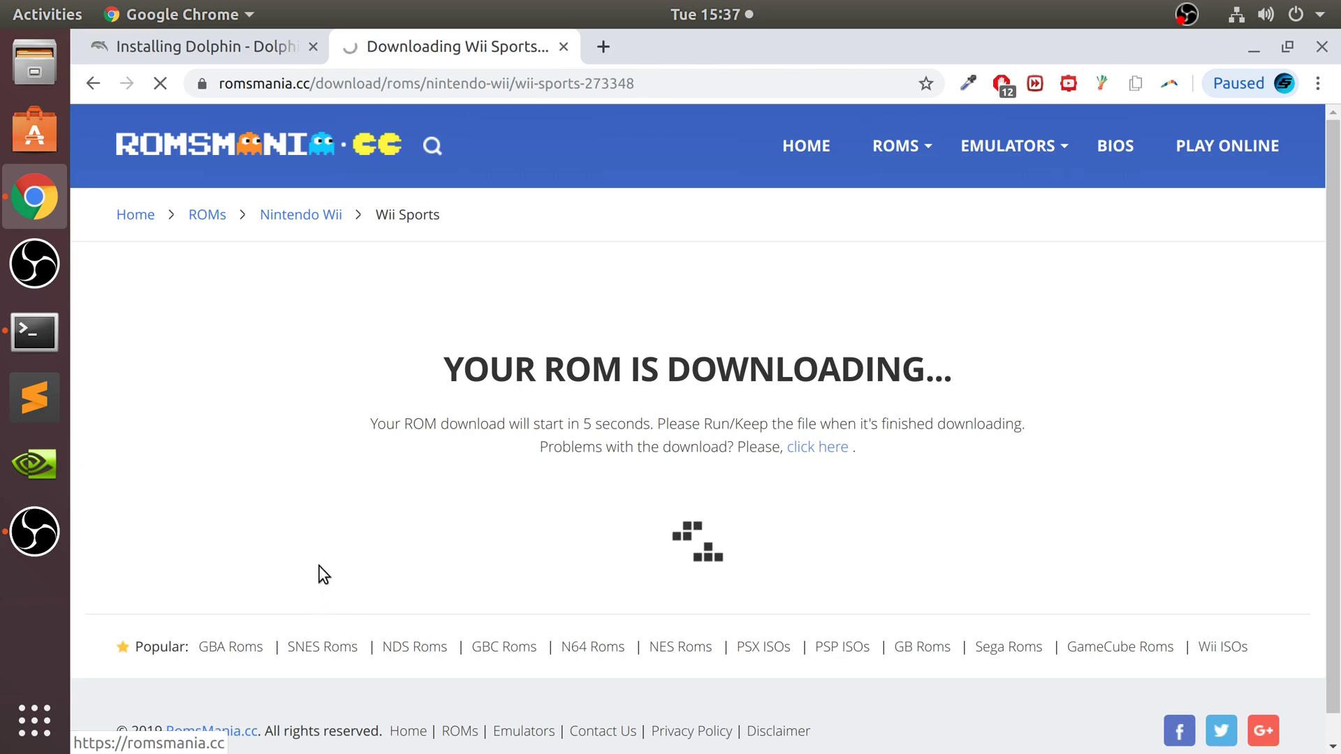
{"action": "middle_click", "coordinate": [517, 47]}
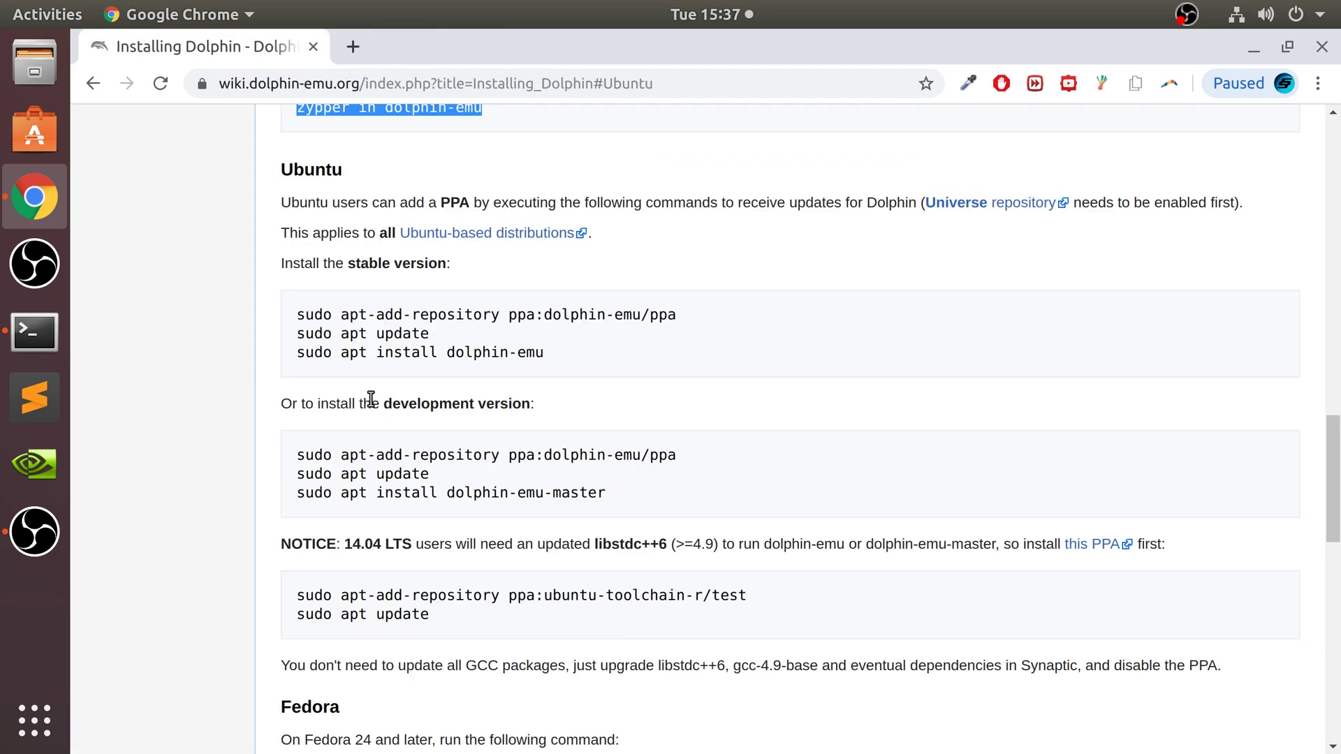
Switch to the Files app and extract "Wii Sports [RSPE01].7z" in the Downloads folder
{"action": "left_click", "coordinate": [31, 52]}
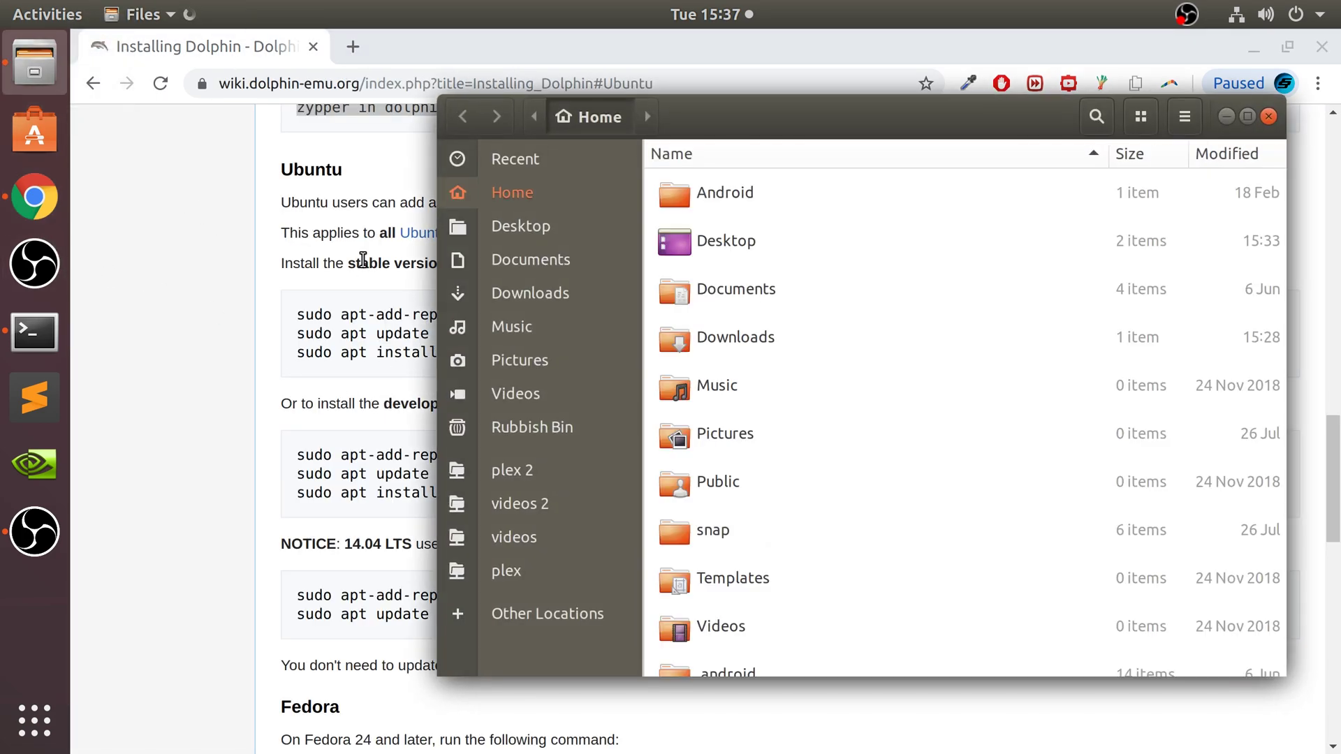
{"action": "left_click", "coordinate": [578, 295]}
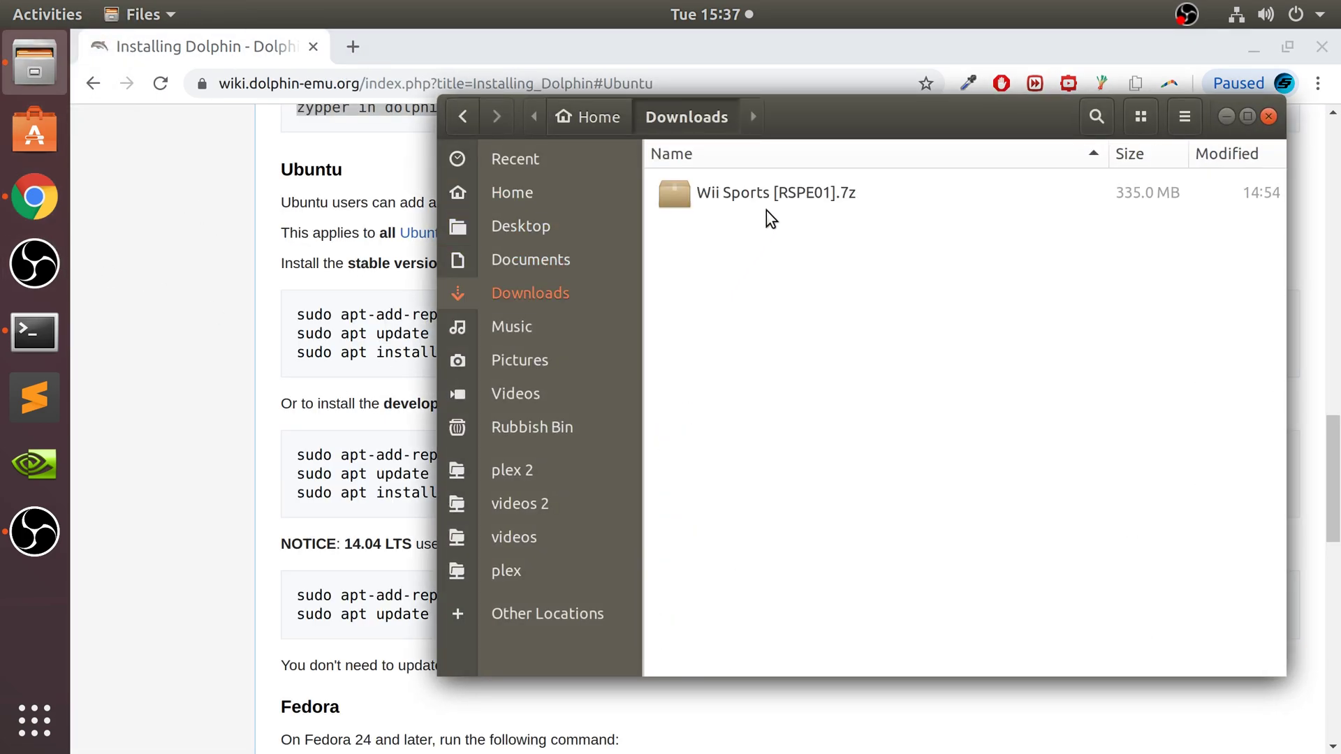
{"action": "double_click", "coordinate": [826, 190]}
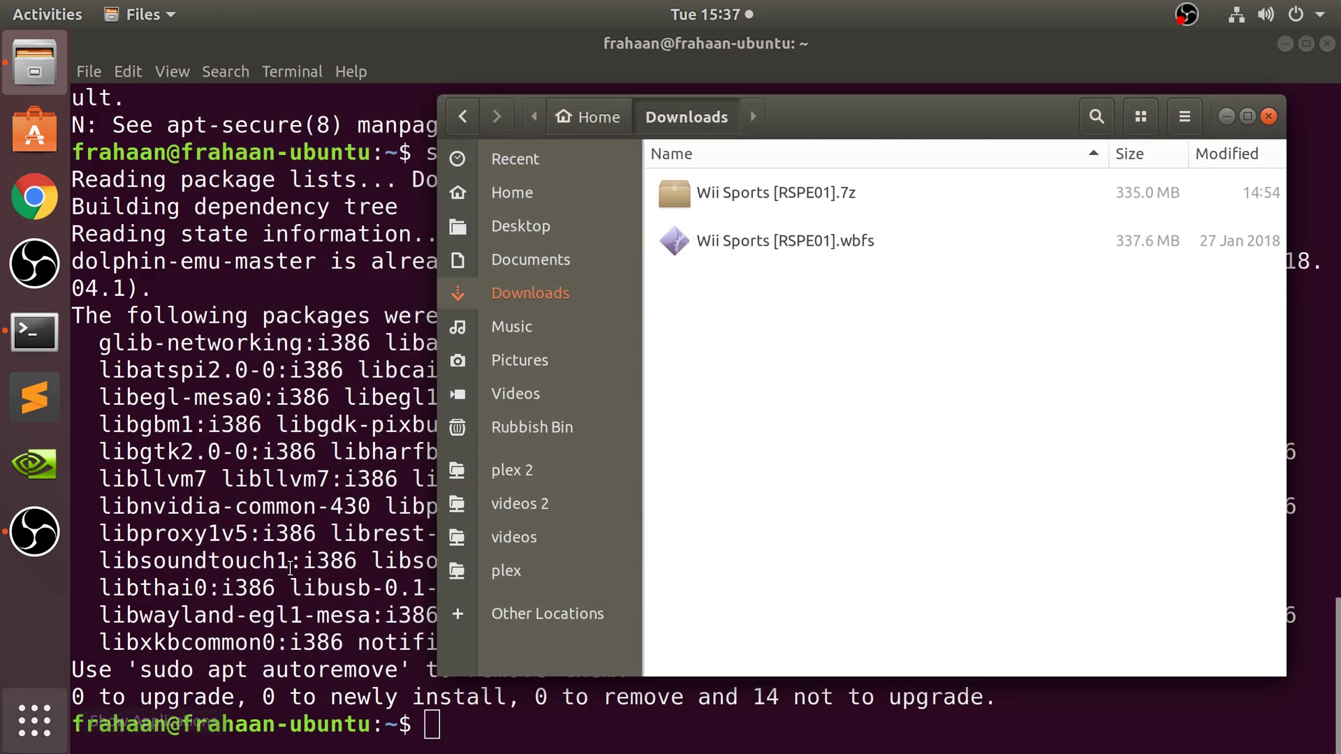
Close the Terminal window, launch Dolphin Emulator from the installed applications and move its window clear of the desktop corner
{"action": "left_click", "coordinate": [1328, 43]}
{"action": "left_click", "coordinate": [34, 720]}
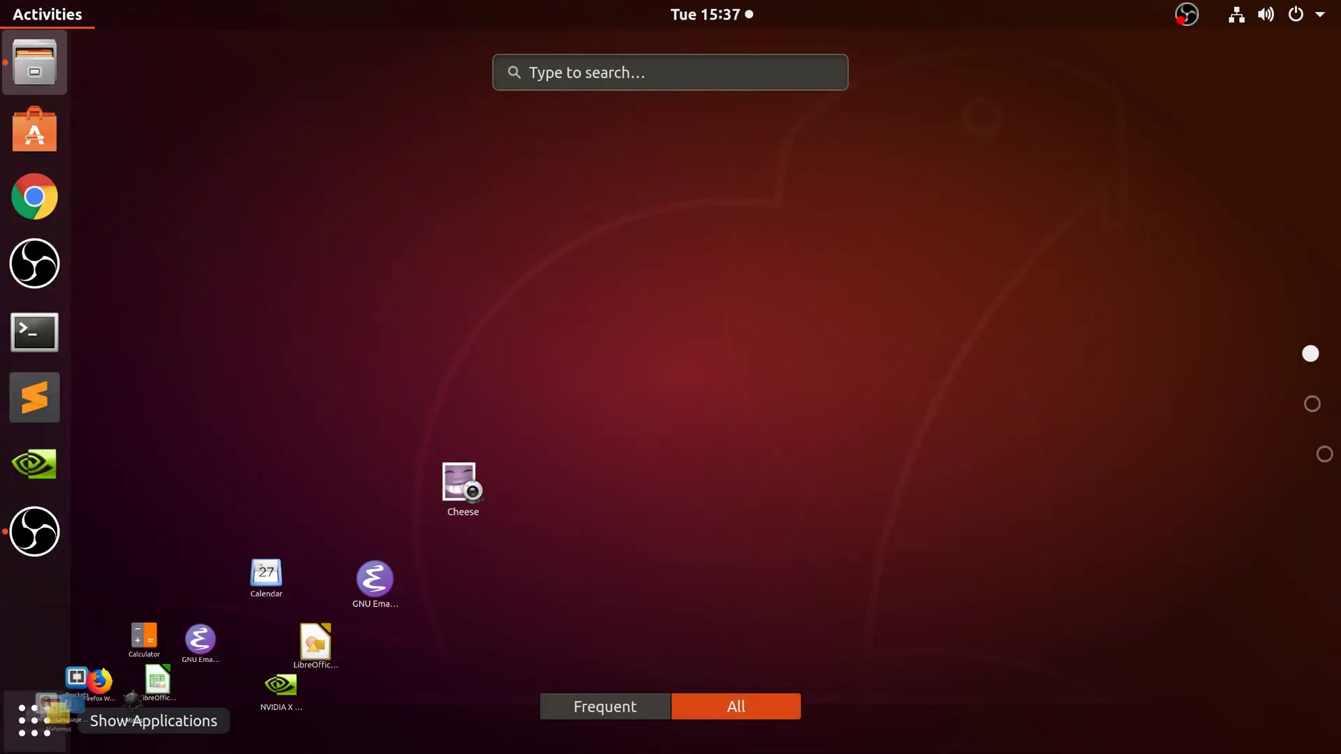
{"action": "left_click", "coordinate": [446, 366]}
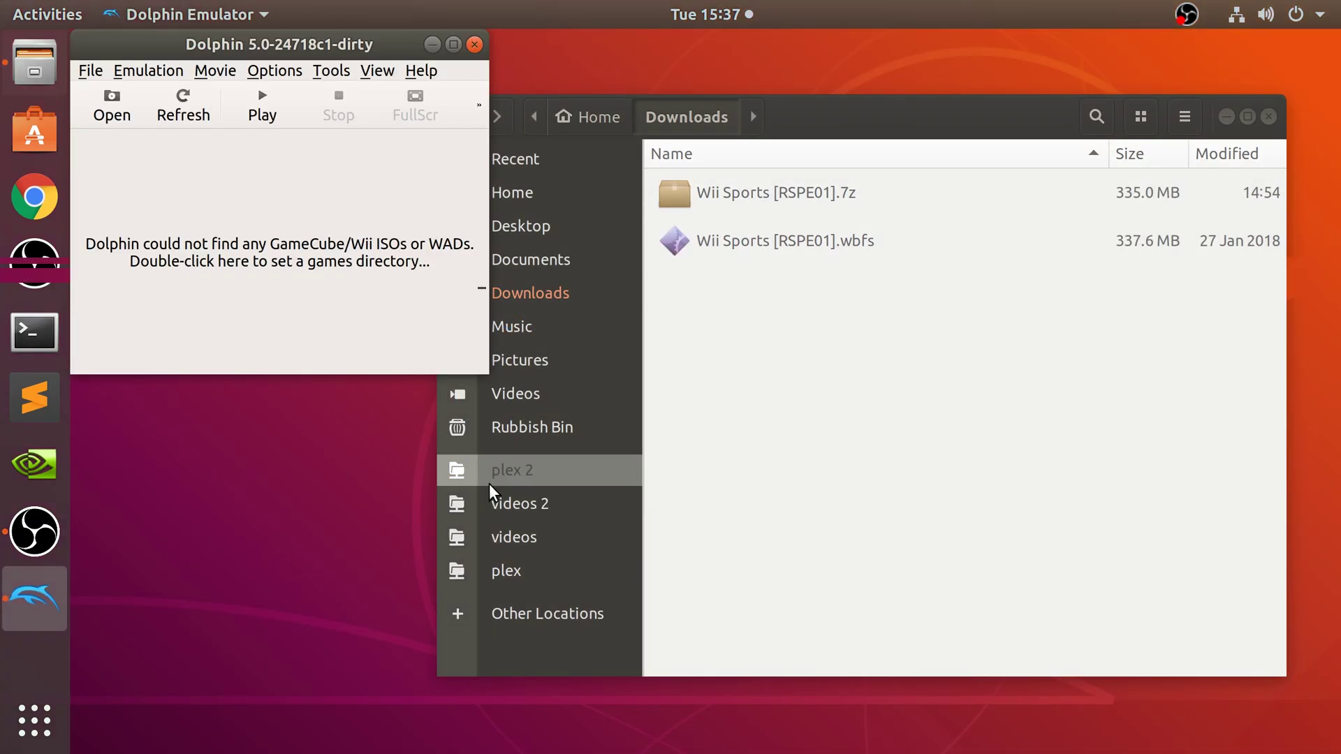
{"action": "left_click_drag", "start_coordinate": [257, 58], "coordinate": [329, 165]}
Review Dolphin's general, audio, GameCube and Wii configuration settings, including the Wii aspect ratio choices, and close the settings
{"action": "left_click", "coordinate": [337, 179]}
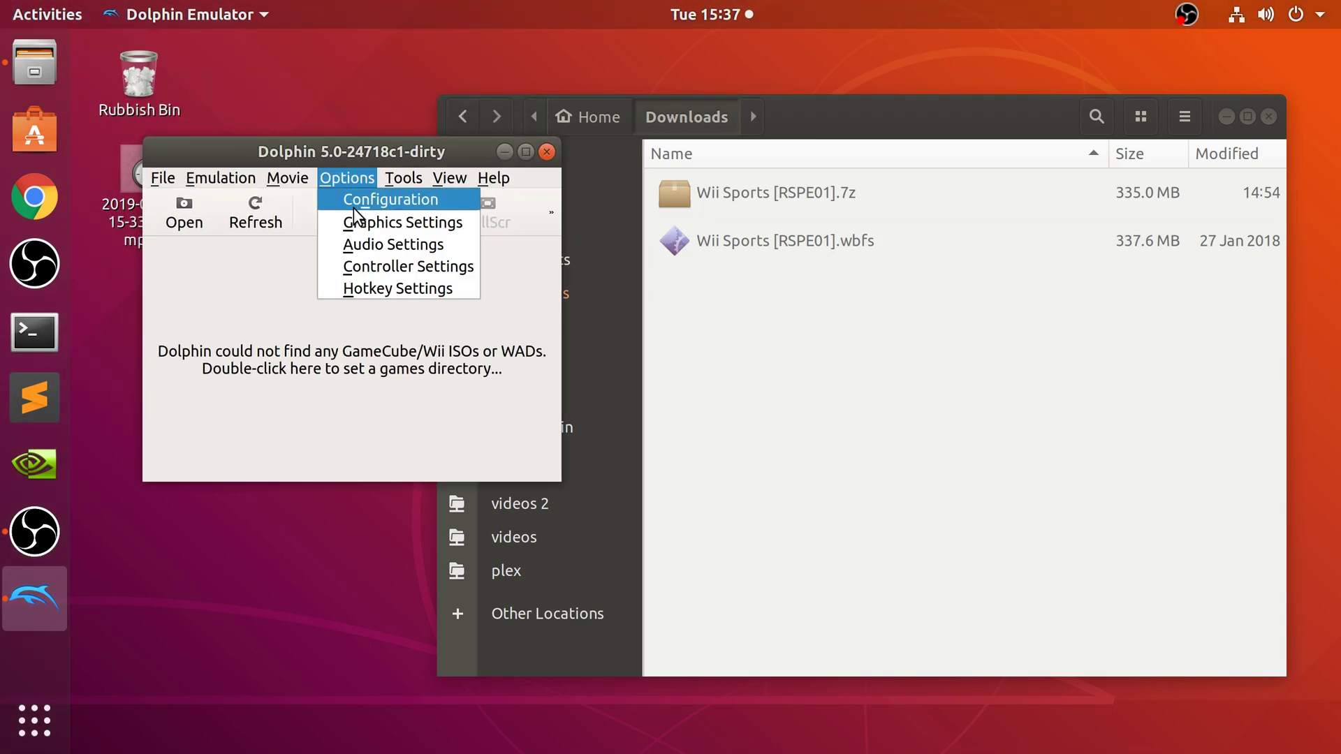
{"action": "left_click", "coordinate": [355, 208]}
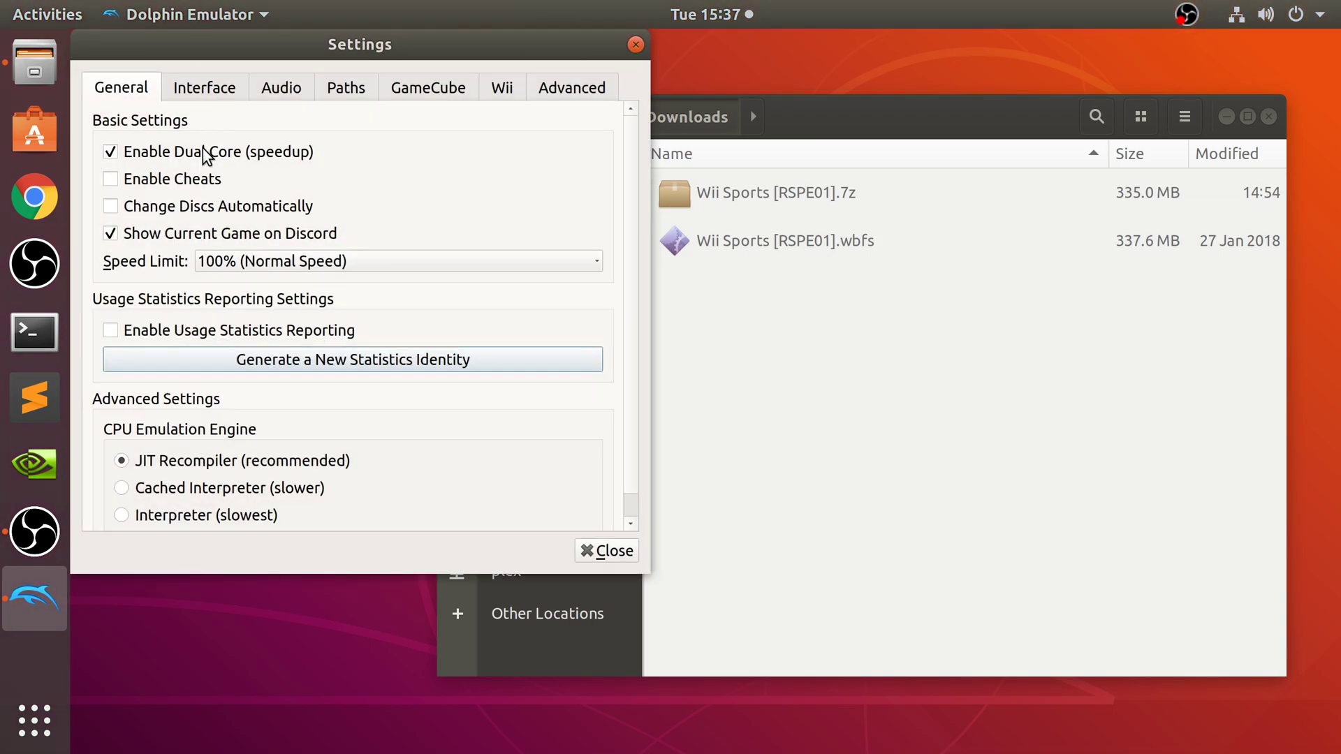
{"action": "left_click", "coordinate": [264, 97]}
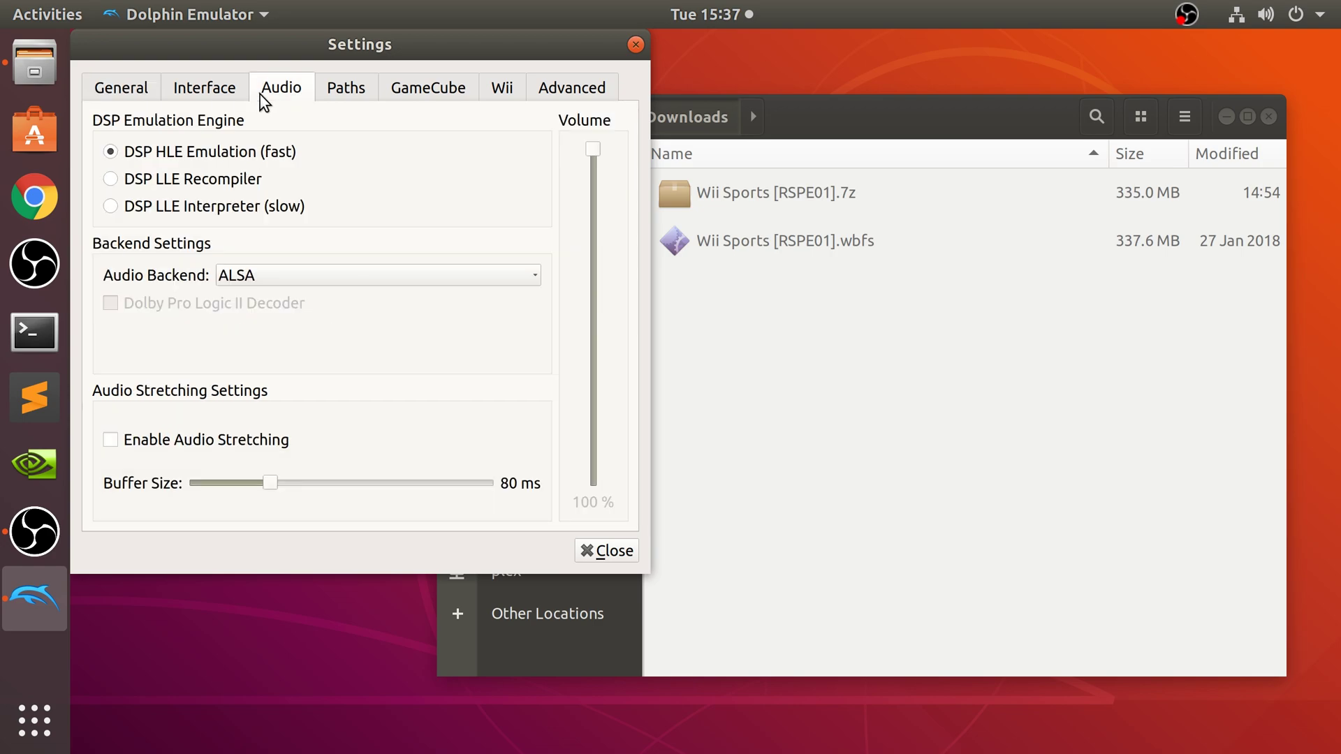
{"action": "left_click", "coordinate": [426, 96]}
{"action": "key", "text": "ctrl+Tab"}
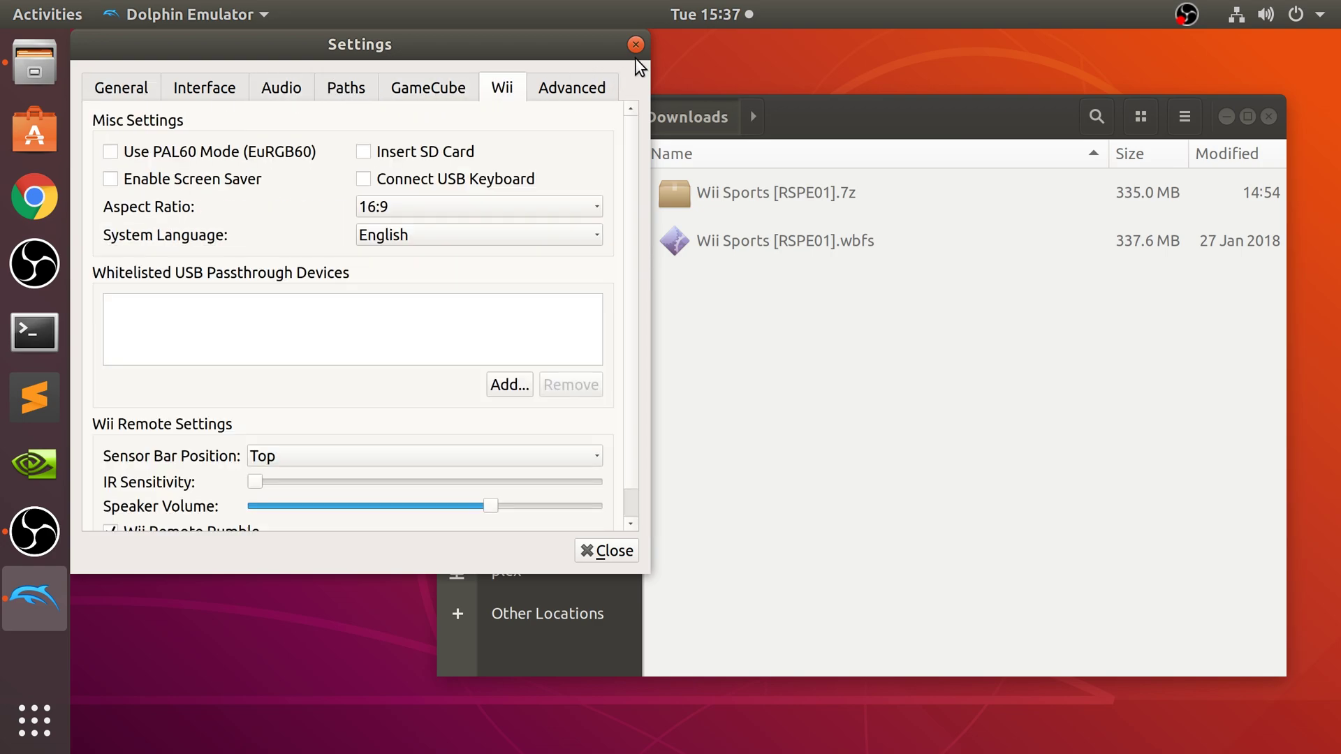
{"action": "left_click", "coordinate": [409, 210]}
{"action": "left_click", "coordinate": [614, 142]}
{"action": "left_click", "coordinate": [635, 44]}
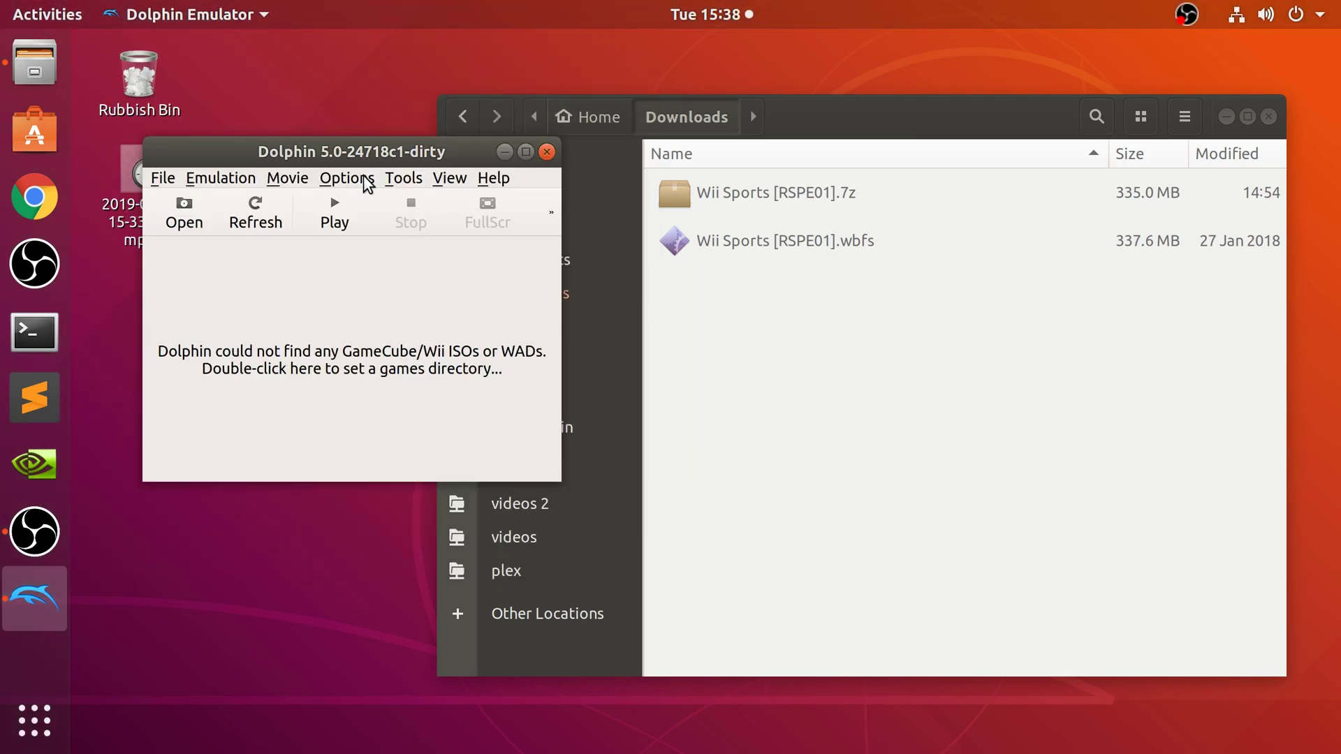
Open Dolphin's graphics settings and view the available rendering backends
{"action": "left_click", "coordinate": [366, 180]}
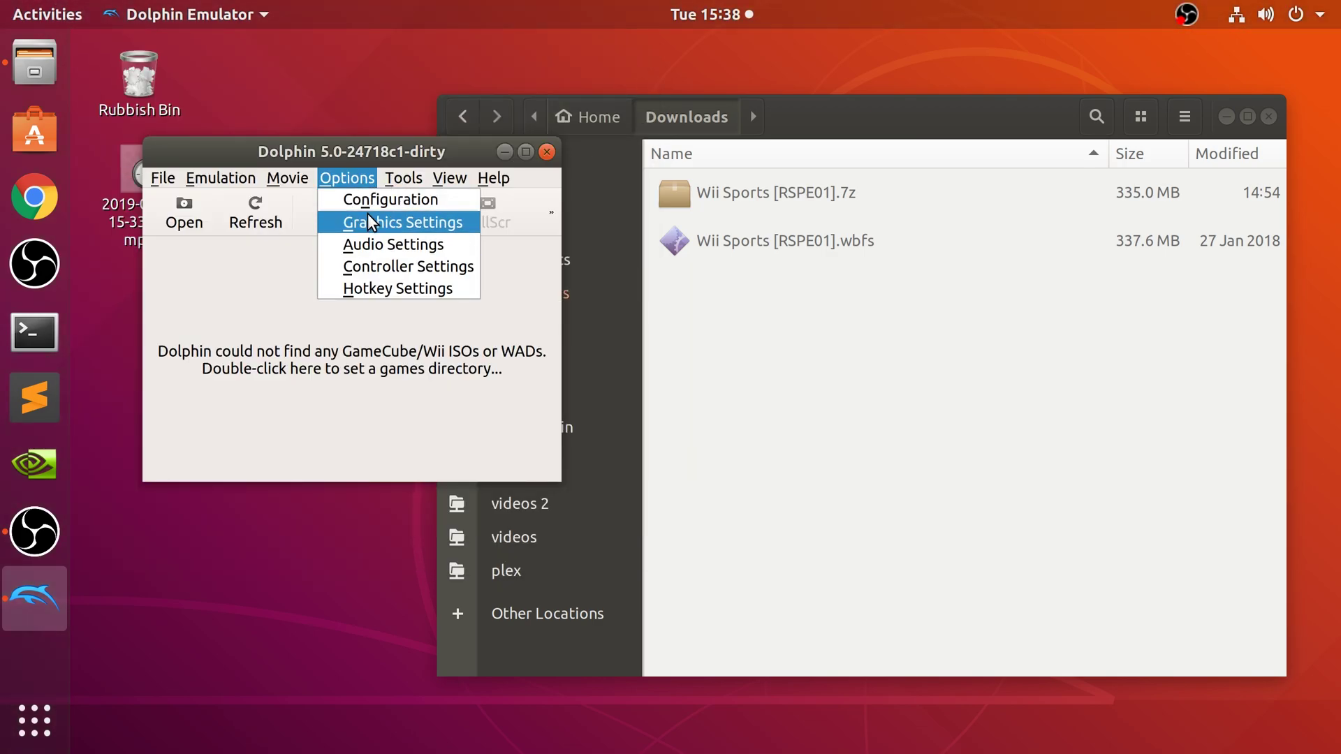
{"action": "left_click", "coordinate": [371, 224]}
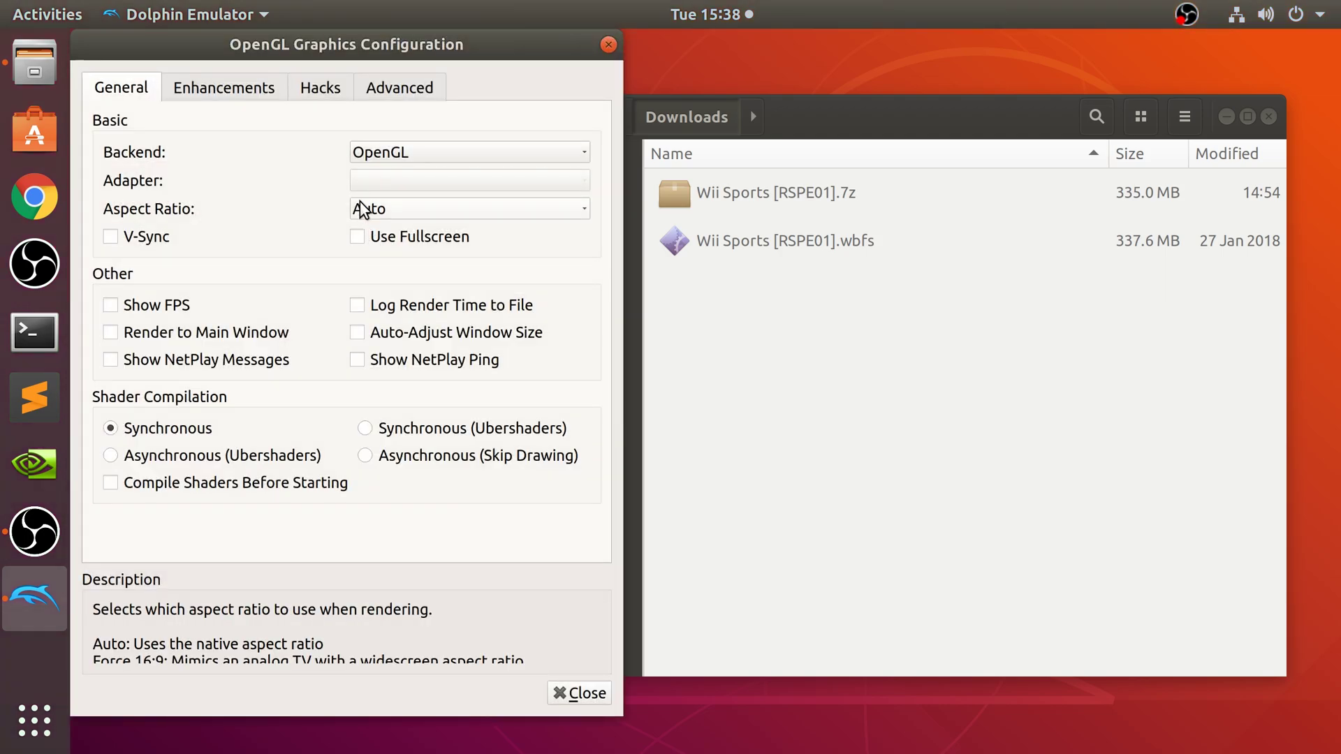
{"action": "left_click", "coordinate": [388, 158]}
{"action": "left_click", "coordinate": [327, 156]}
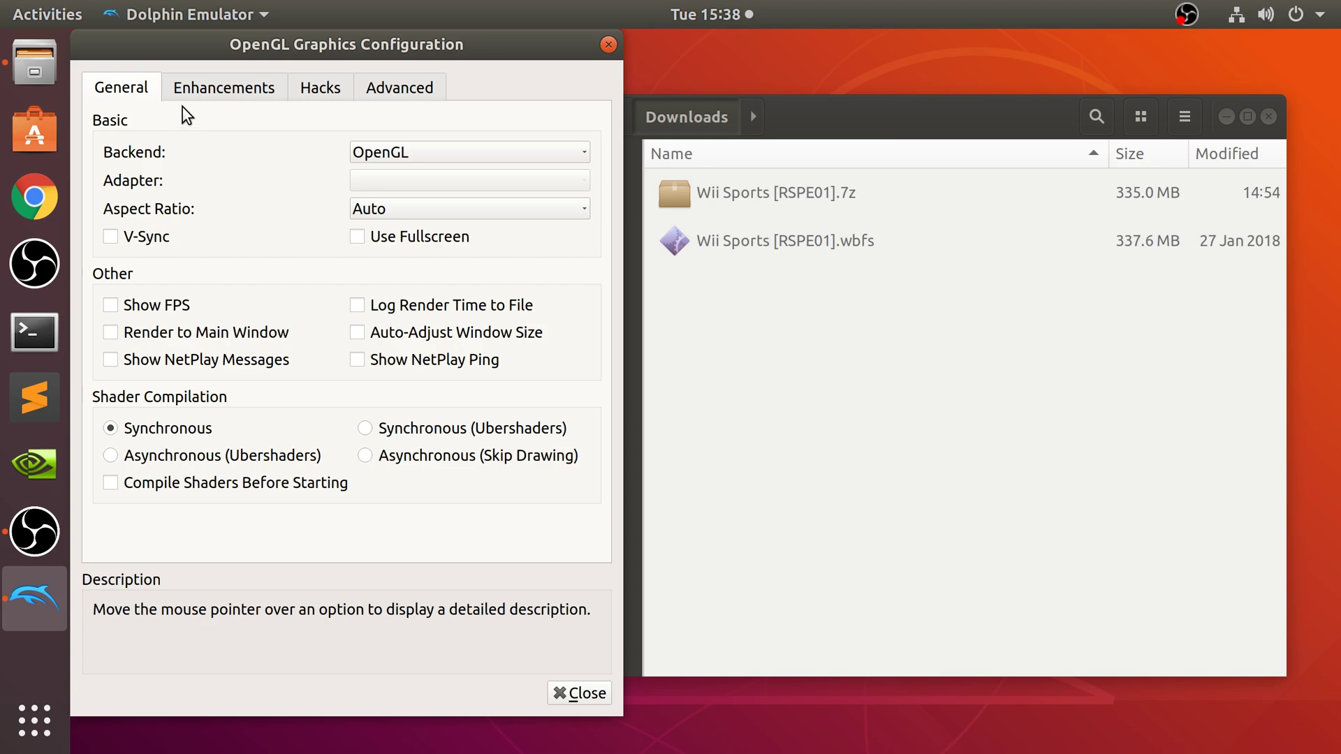
Examine the internal resolution, anti-aliasing and anisotropic filtering choices plus the hacks and advanced graphics options, and close the graphics settings
{"action": "key", "text": "ctrl+Tab"}
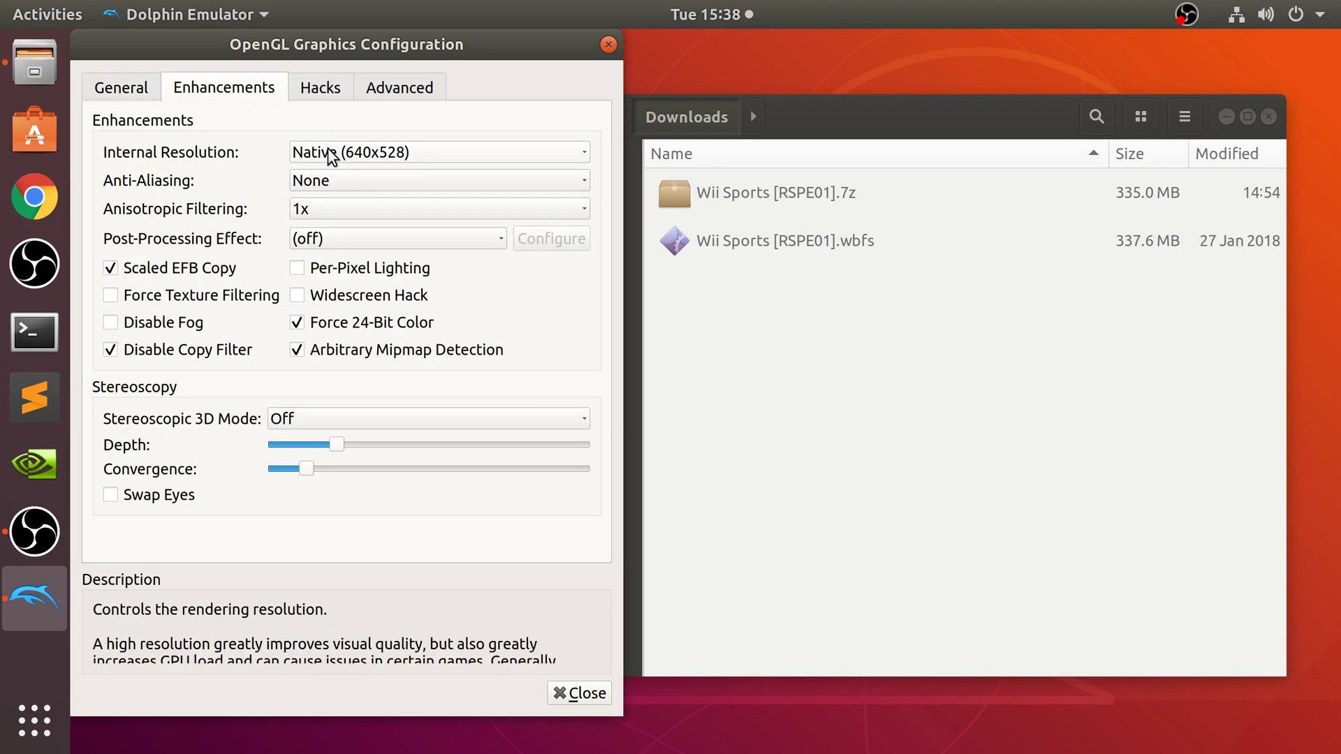
{"action": "left_click", "coordinate": [331, 155]}
{"action": "key", "text": "Up"}
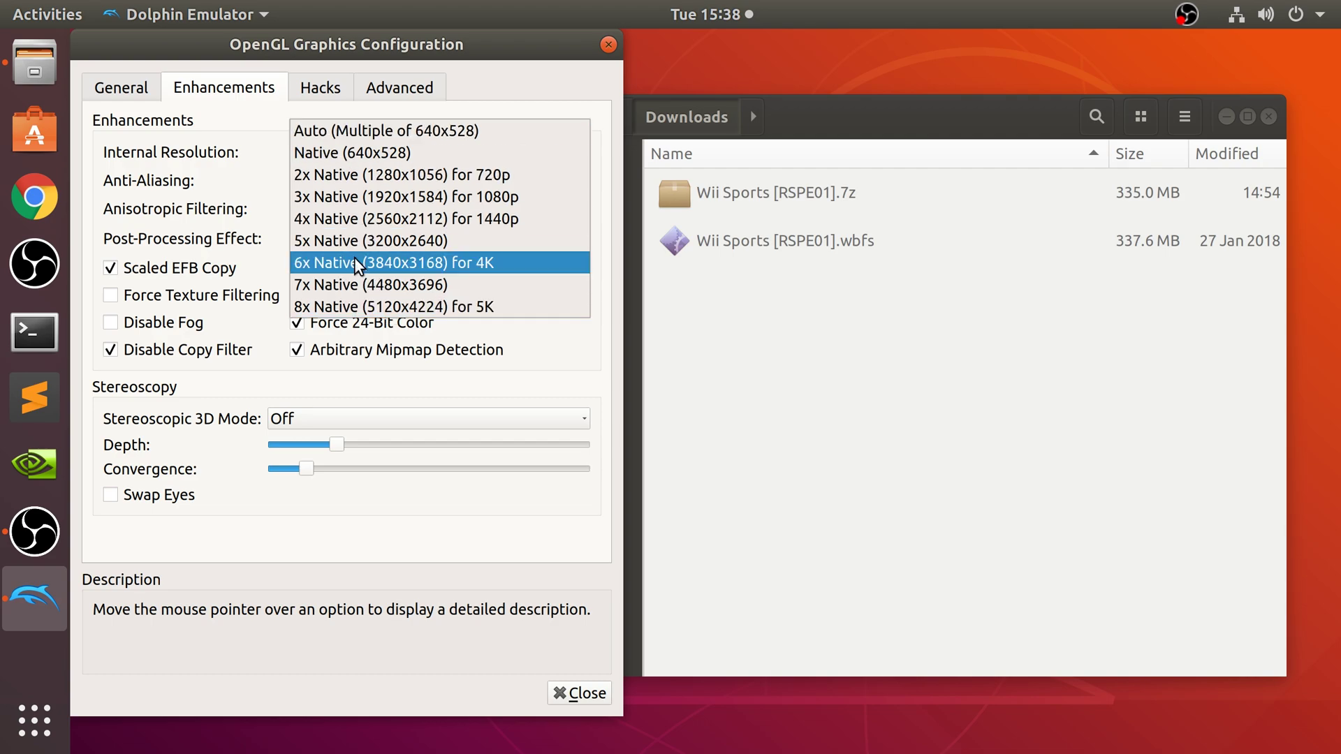
{"action": "left_click", "coordinate": [199, 158]}
{"action": "left_click", "coordinate": [297, 178]}
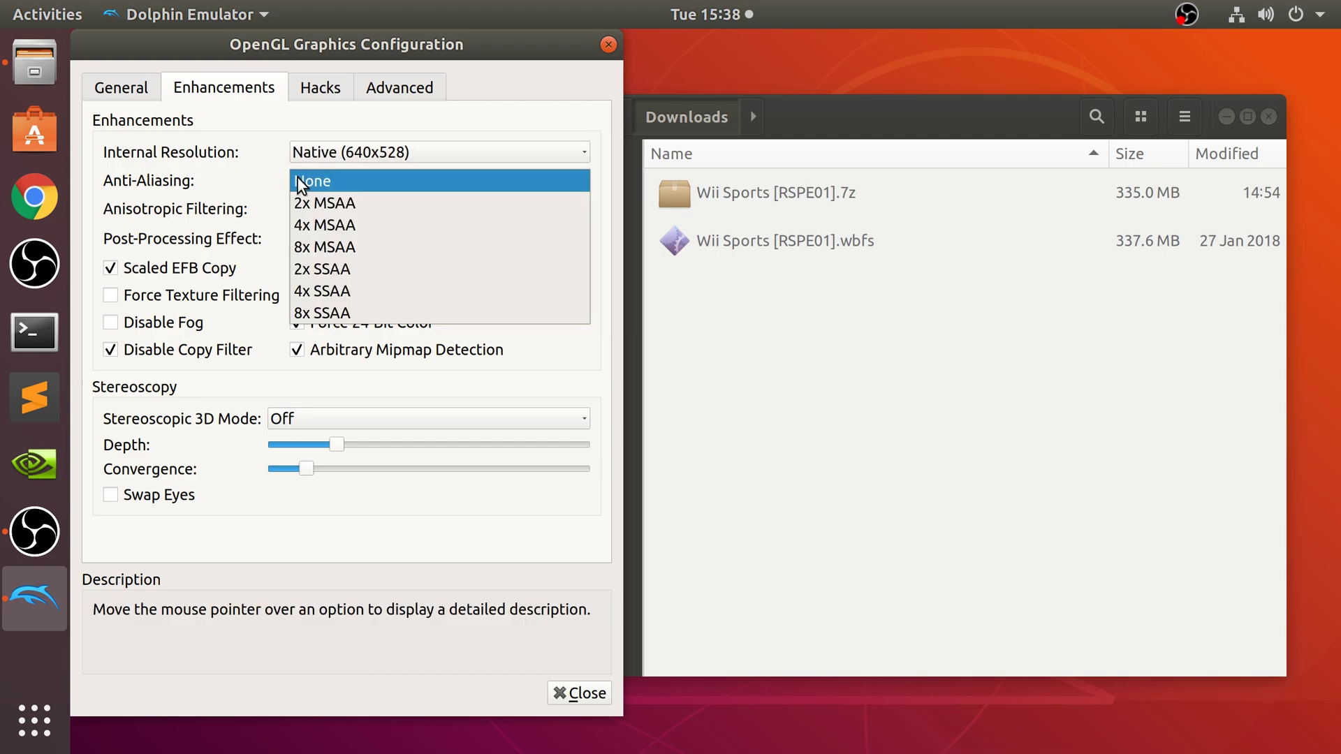
{"action": "left_click", "coordinate": [253, 175]}
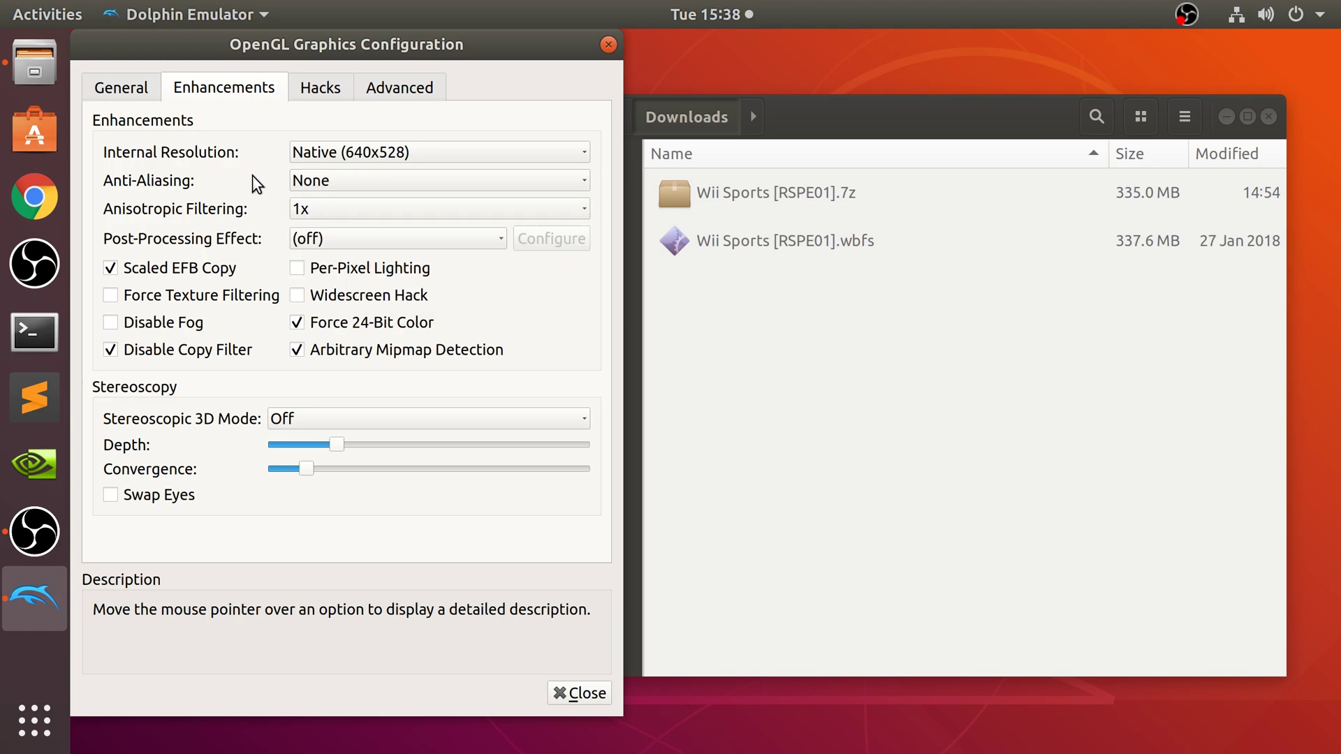
{"action": "left_click", "coordinate": [308, 209]}
{"action": "left_click", "coordinate": [257, 213]}
{"action": "left_click", "coordinate": [330, 96]}
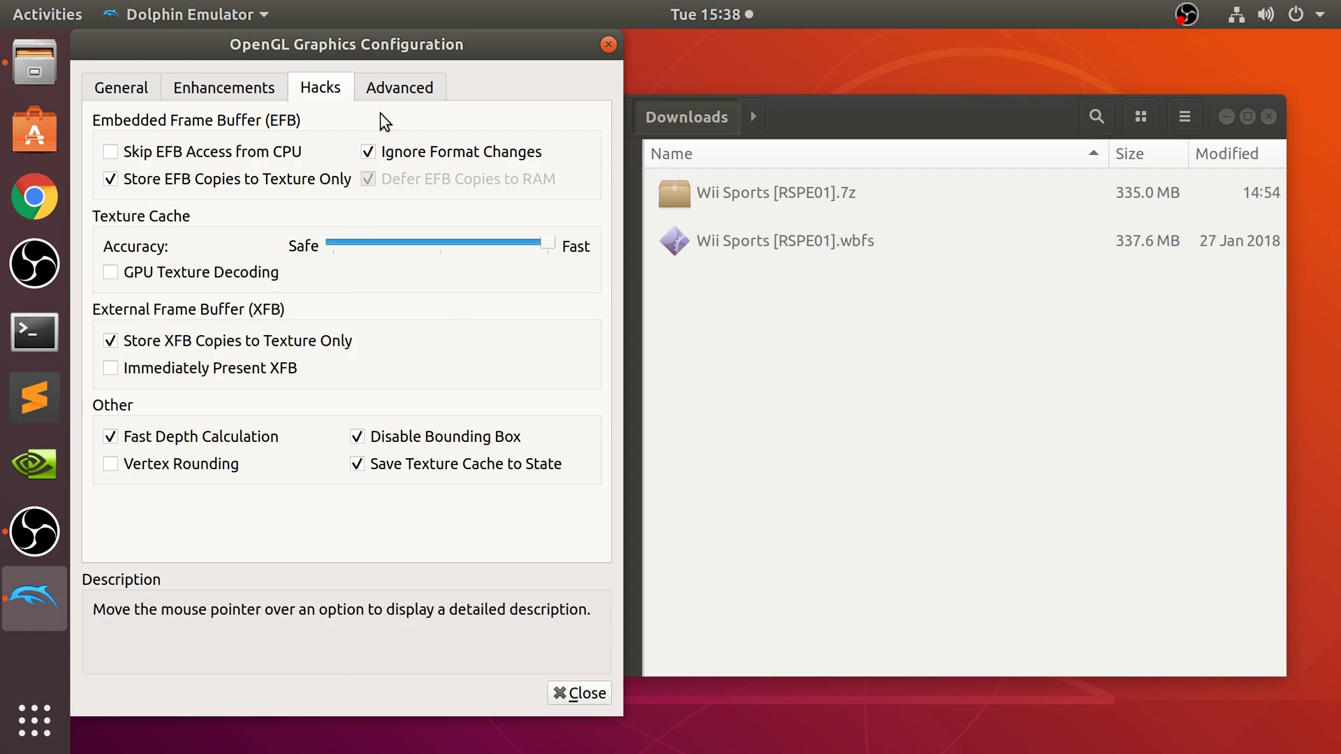
{"action": "left_click", "coordinate": [394, 89]}
{"action": "left_click", "coordinate": [608, 46]}
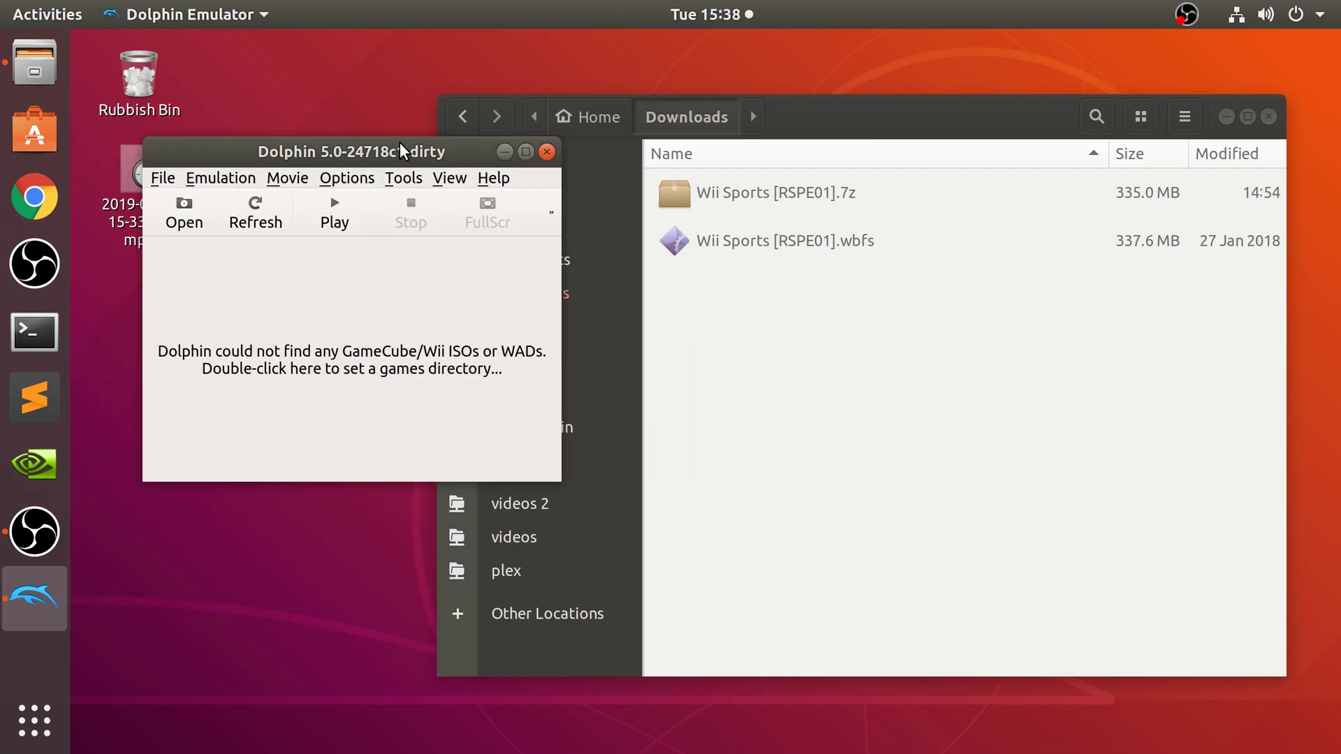
Review the GameCube controller and Wii Remote assignments in the controller settings, and close them
{"action": "left_click", "coordinate": [347, 178]}
{"action": "left_click", "coordinate": [380, 274]}
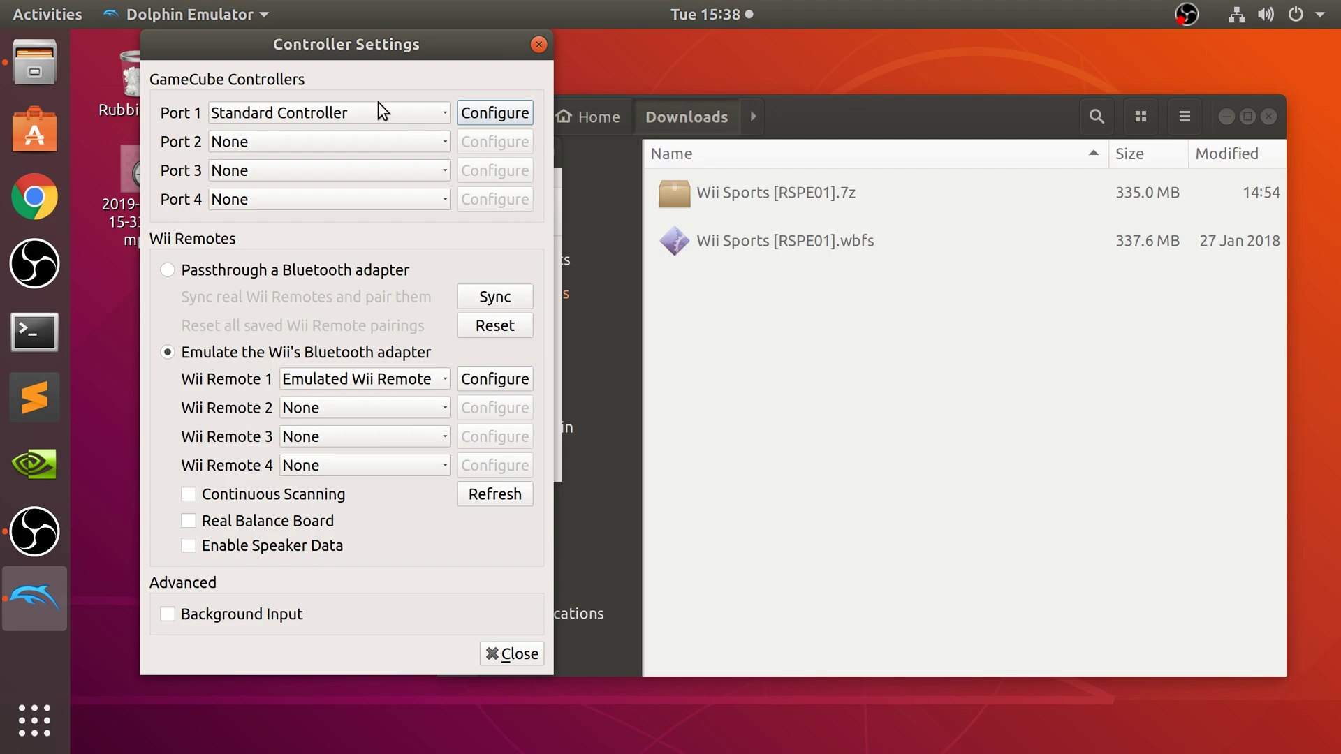
{"action": "left_click", "coordinate": [538, 40]}
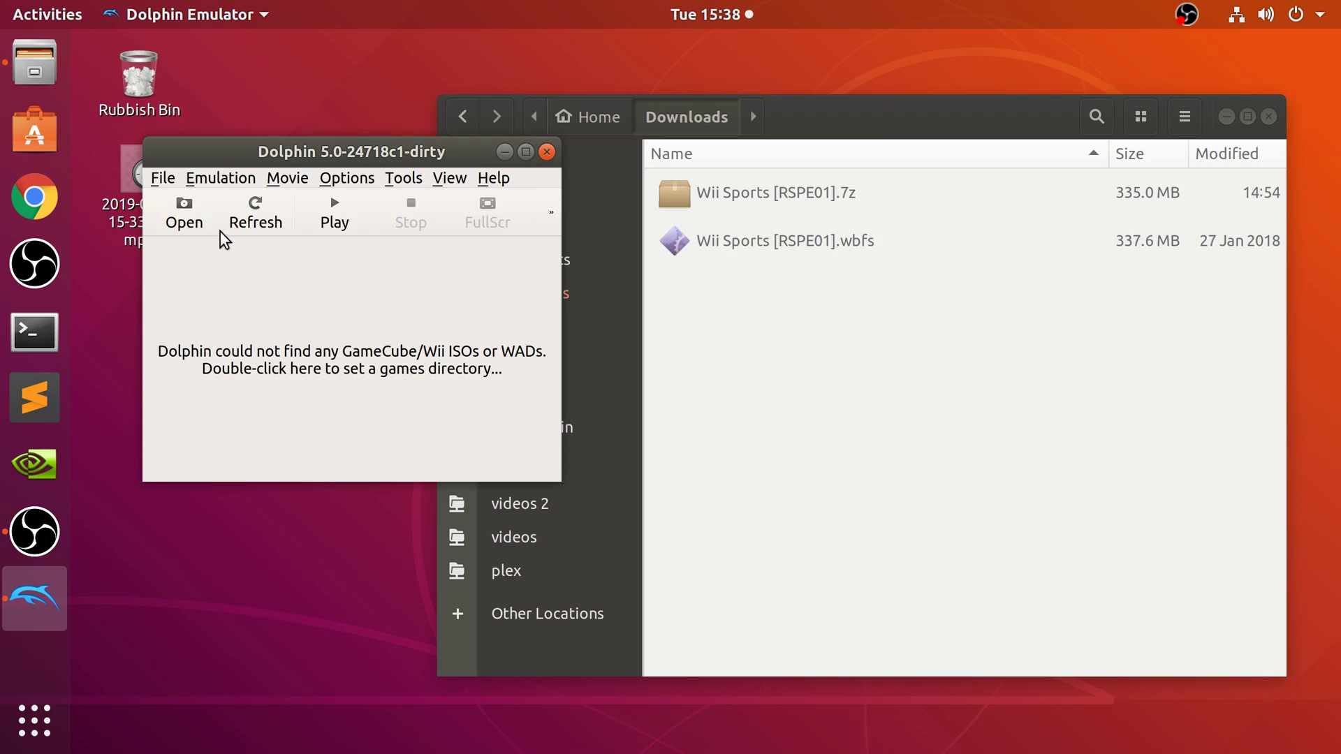
Run "Wii Sports [RSPE01].wbfs" from Downloads in Dolphin and maximize the game window
{"action": "left_click", "coordinate": [178, 221]}
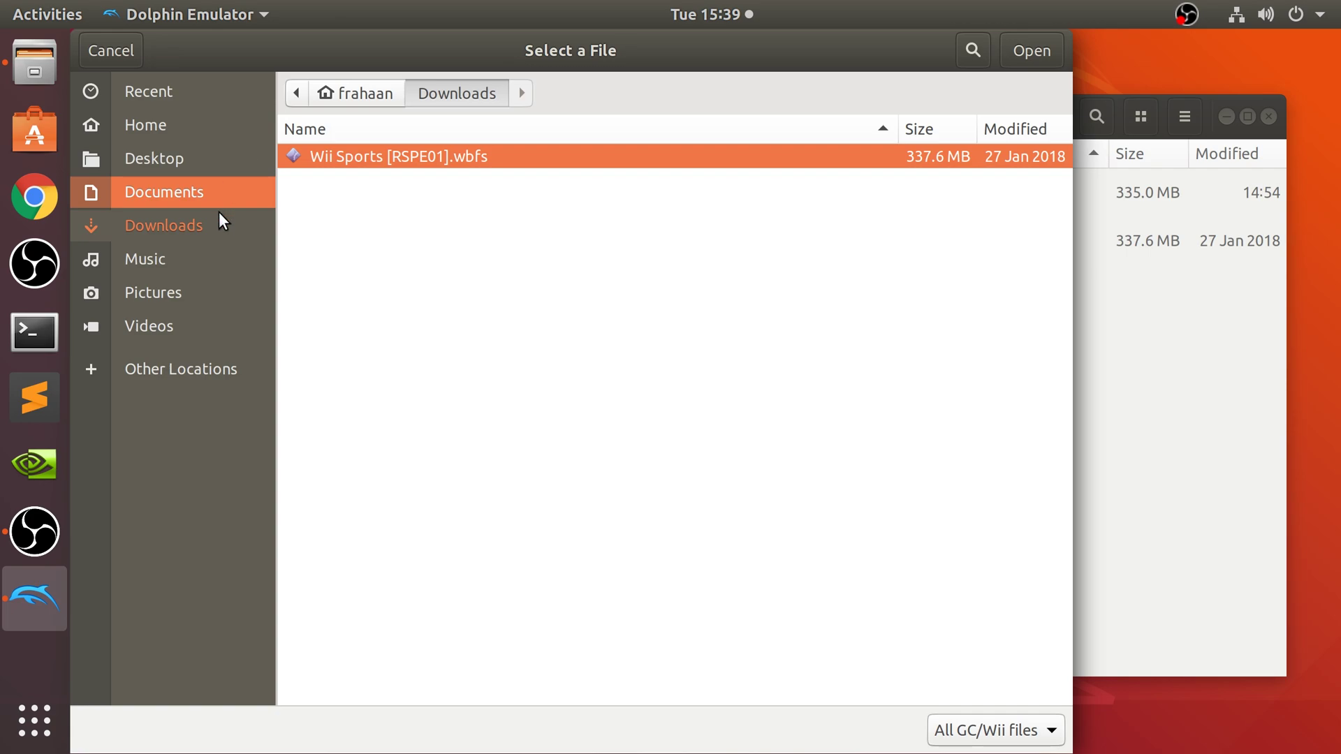
{"action": "double_click", "coordinate": [363, 156]}
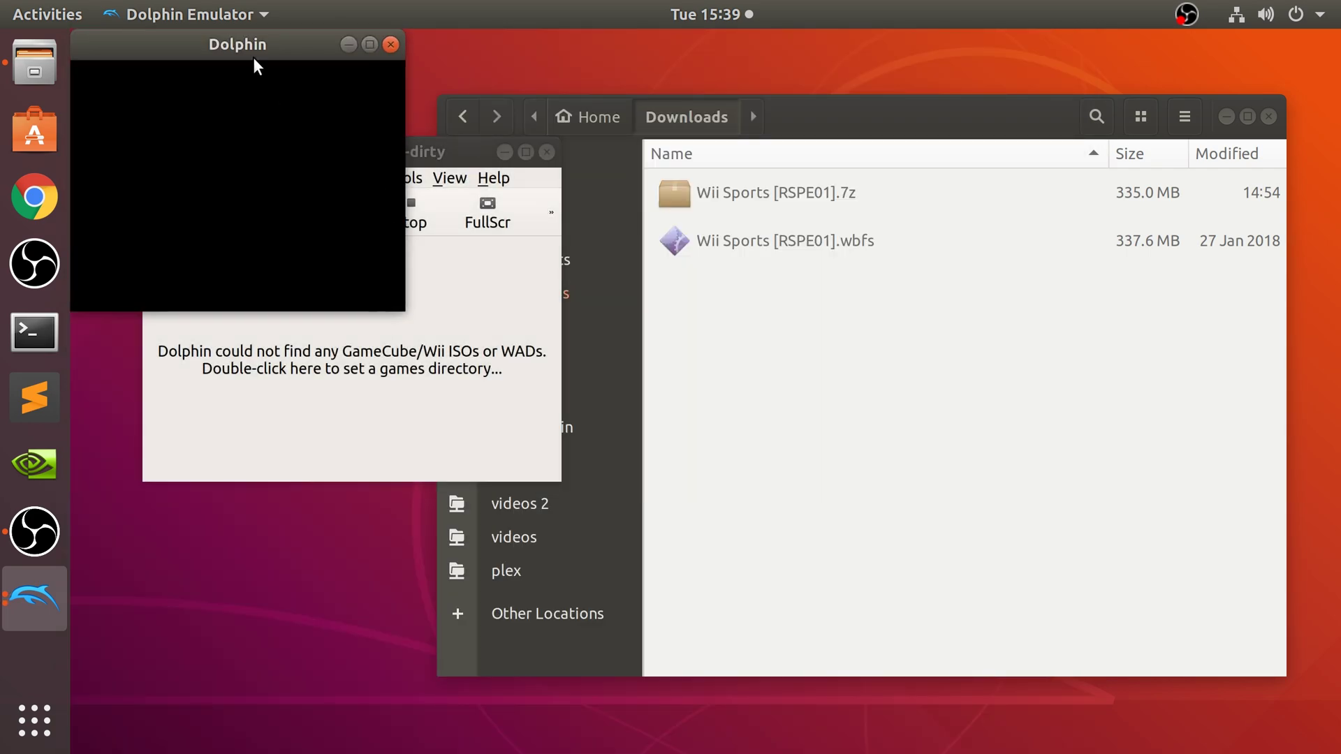
{"action": "left_click_drag", "start_coordinate": [257, 67], "coordinate": [744, 295]}
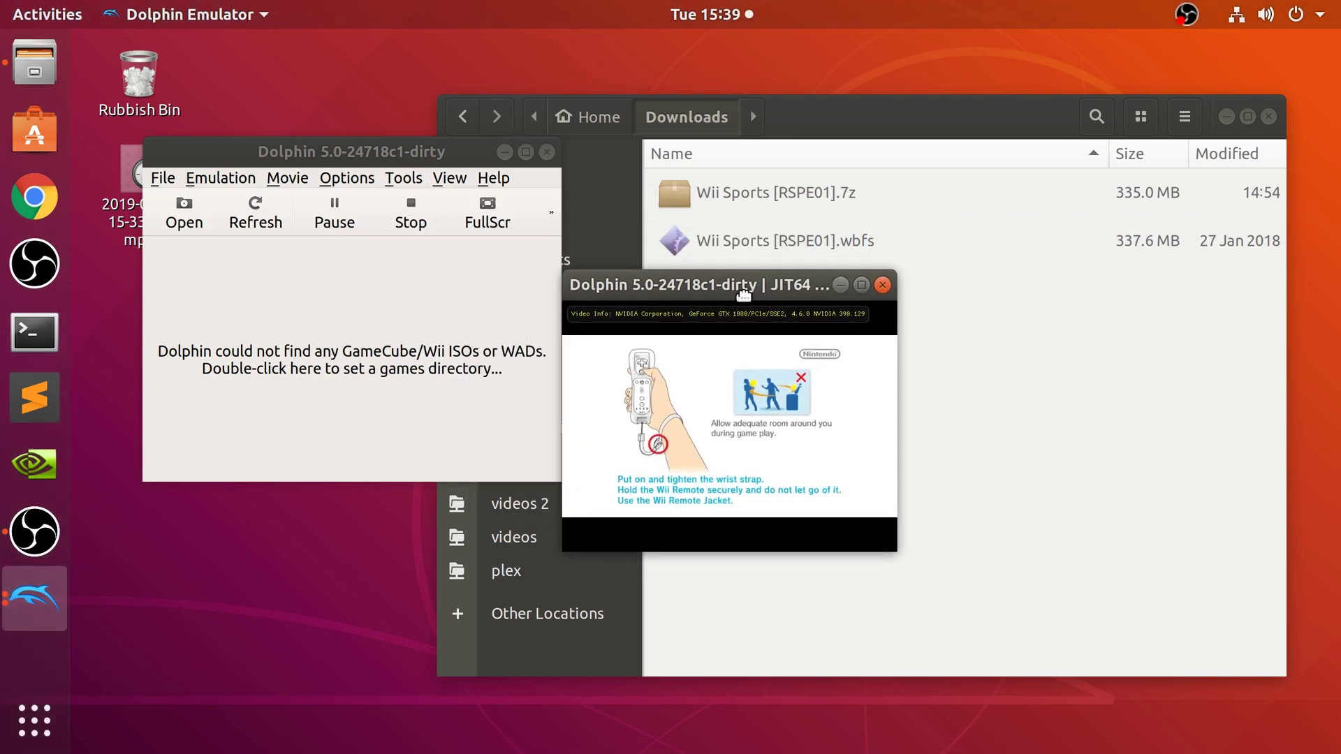
{"action": "left_click", "coordinate": [860, 287]}
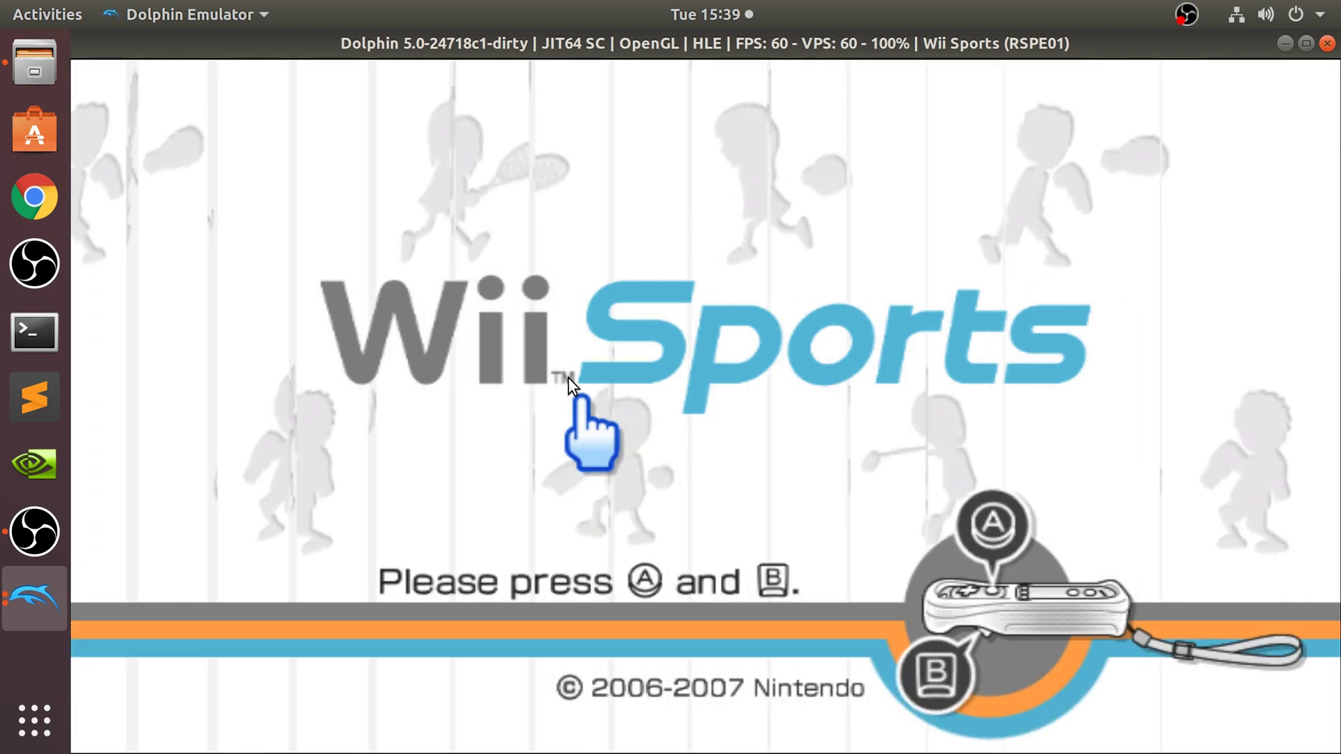
Set up a one-player Tennis game in Wii Sports with the Guest A Mii and confirm right-handed play
{"action": "left_click", "coordinate": [568, 377]}
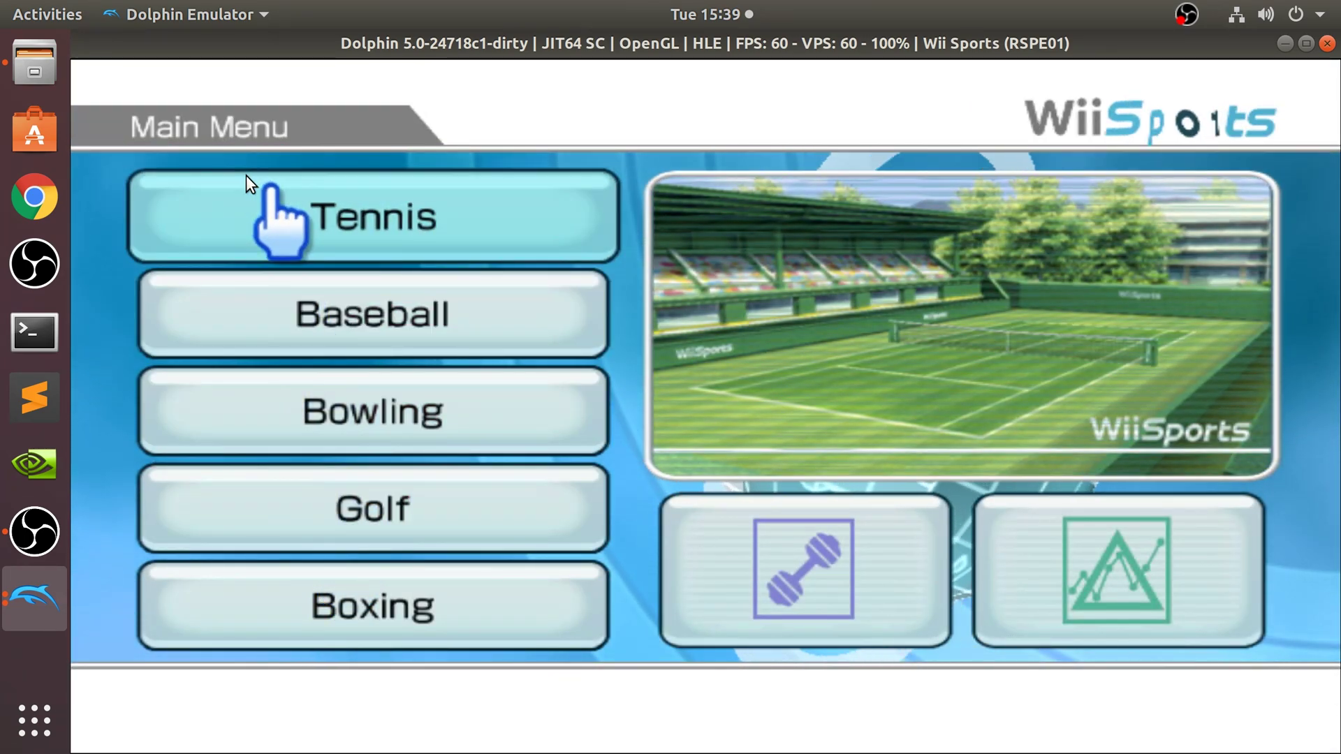
{"action": "left_click", "coordinate": [246, 175]}
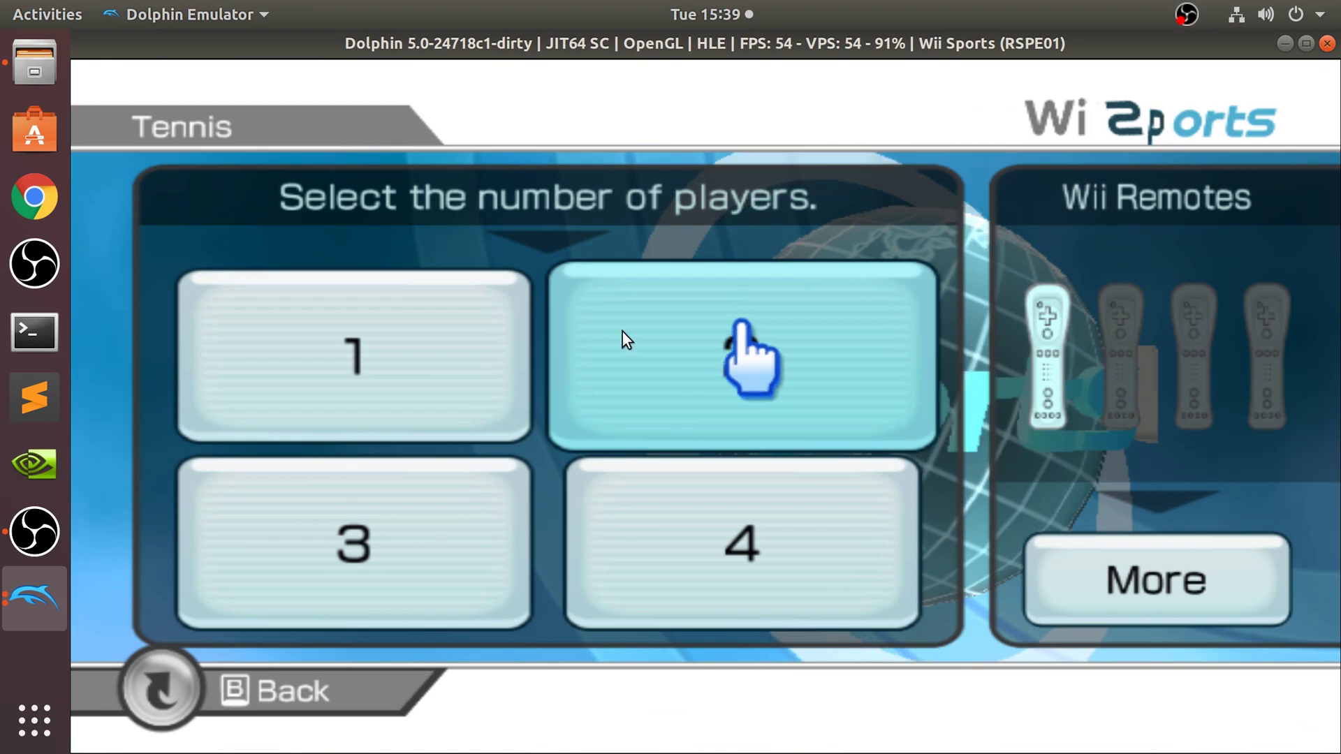
{"action": "left_click", "coordinate": [429, 353]}
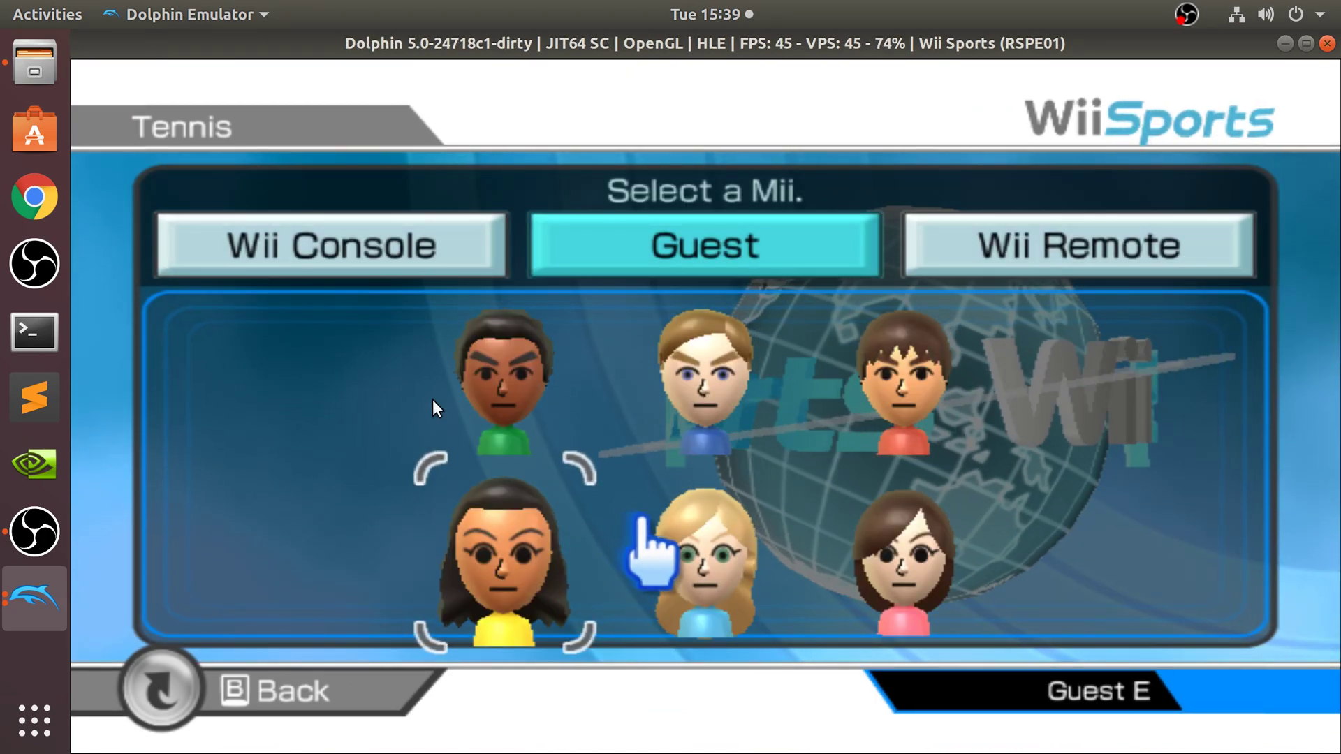
{"action": "left_click", "coordinate": [518, 370]}
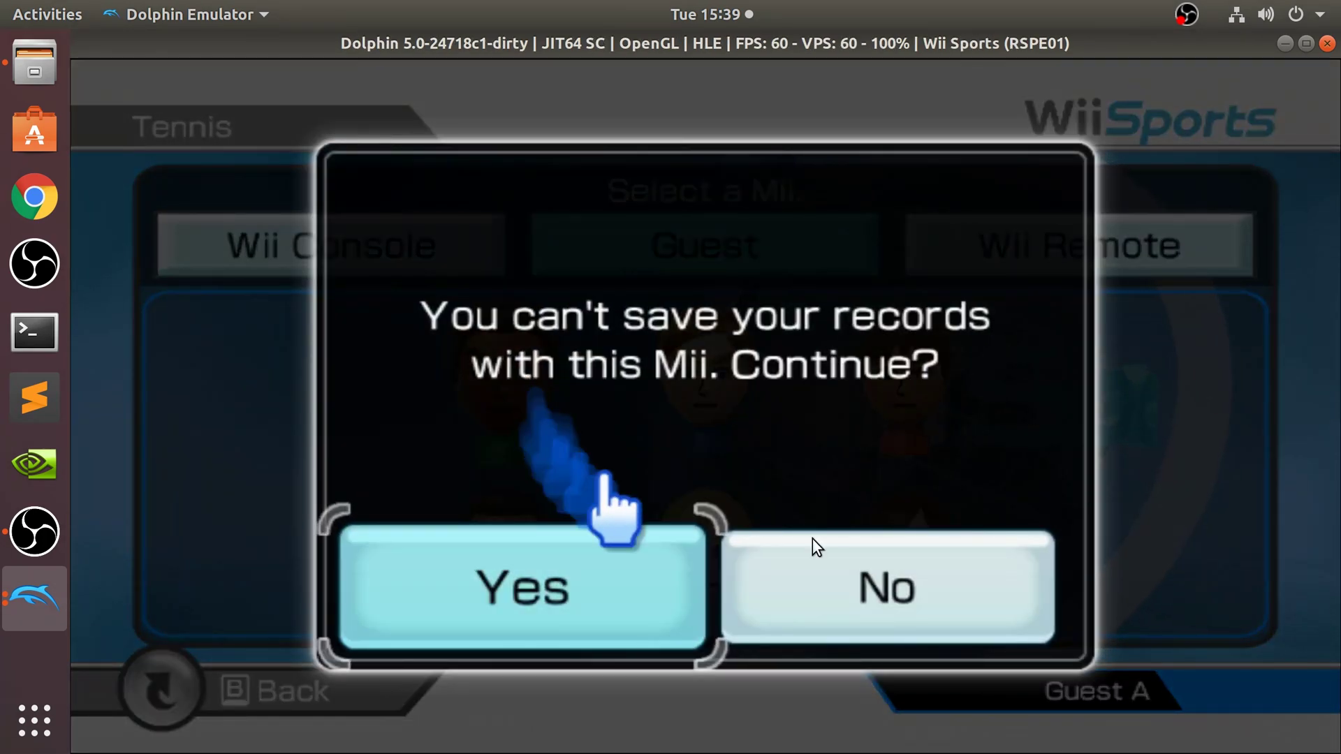
{"action": "left_click", "coordinate": [516, 594]}
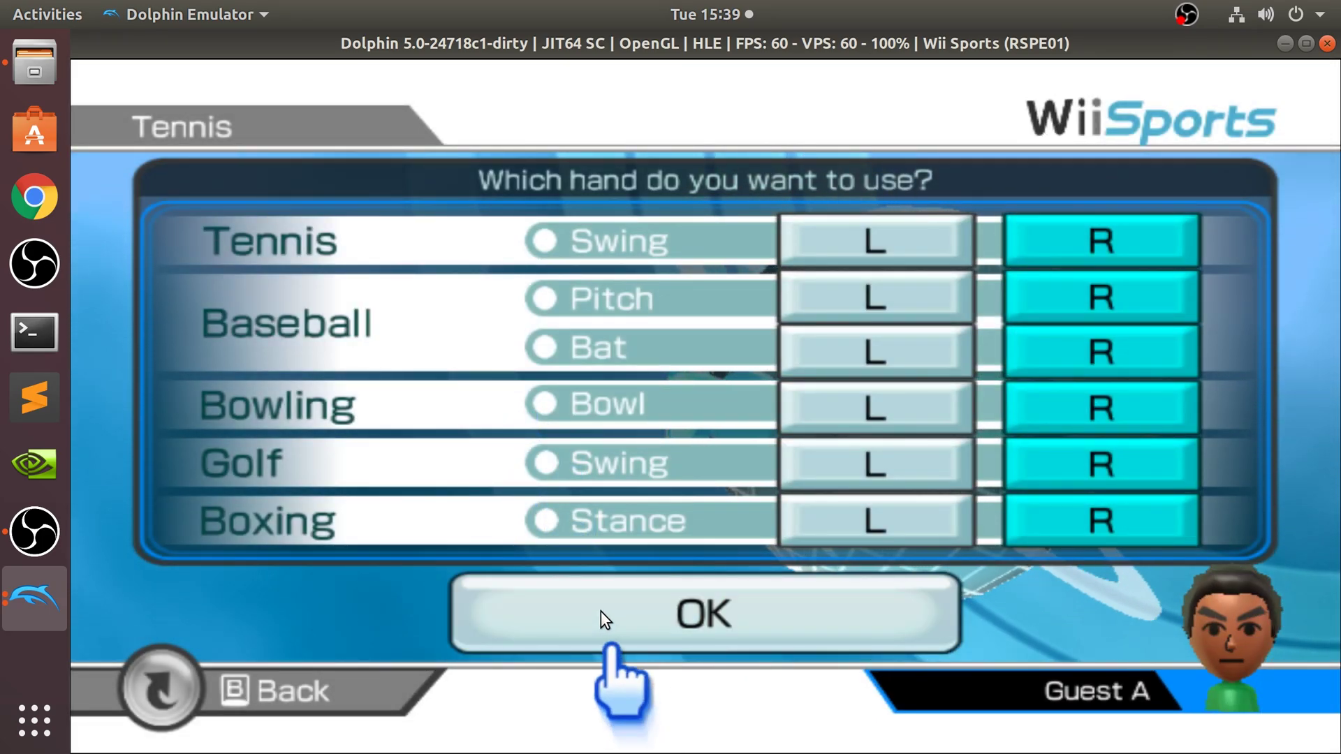
{"action": "left_click", "coordinate": [600, 612]}
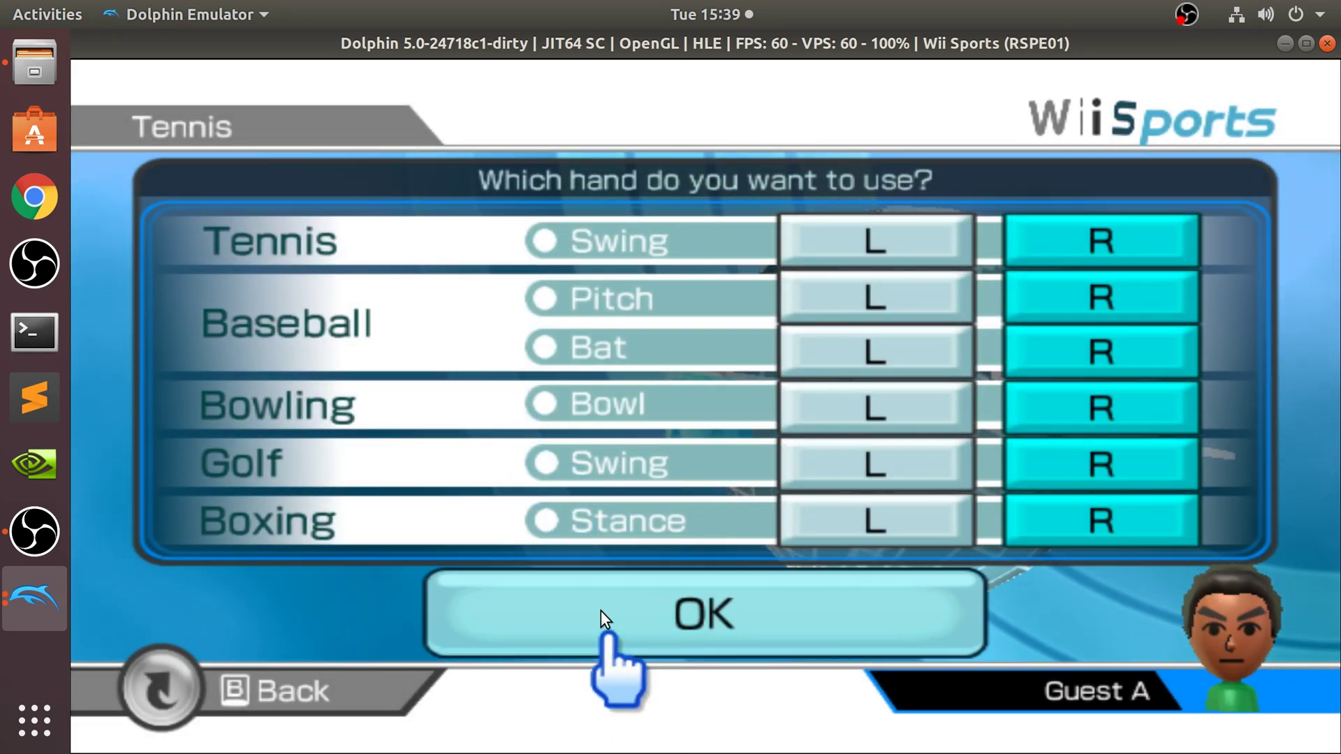
Accept the right-handed settings and the safety notice, and start the Tennis game with the Wii Remote's A and B
{"action": "left_click", "coordinate": [866, 570]}
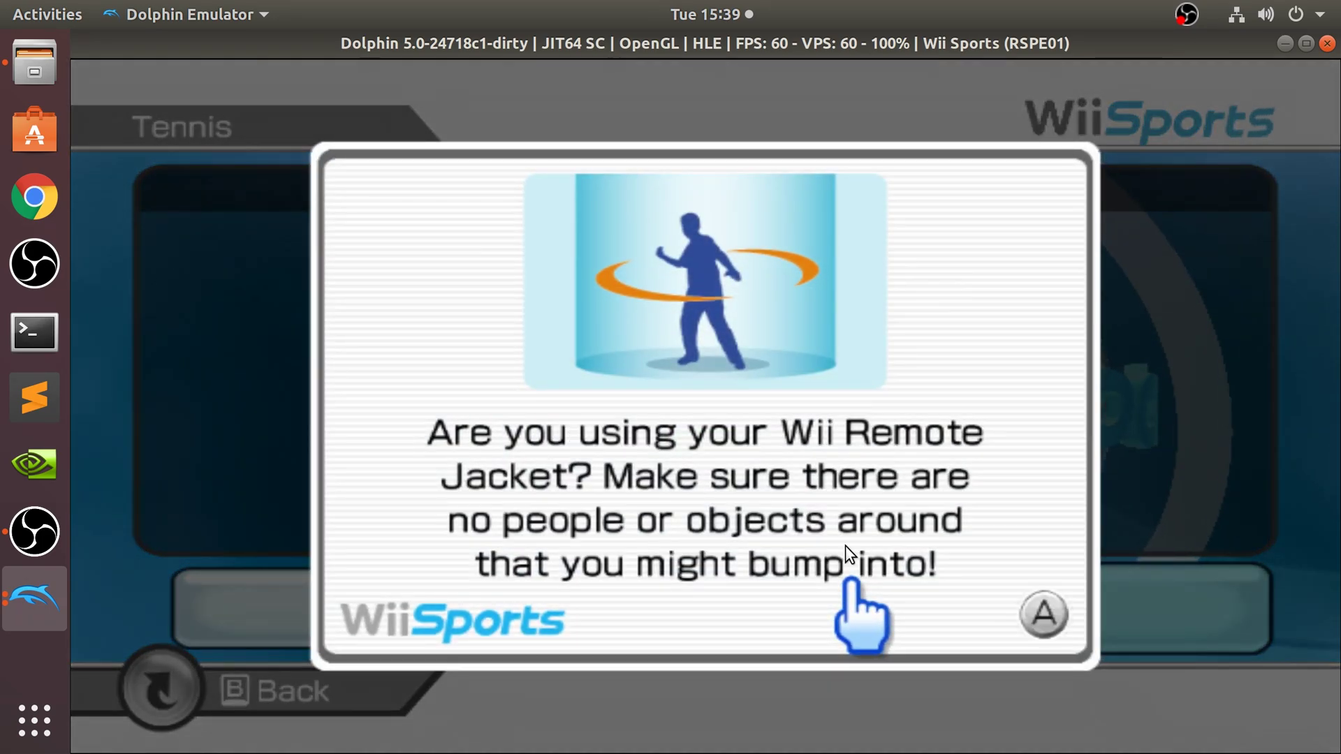
{"action": "left_click", "coordinate": [841, 543]}
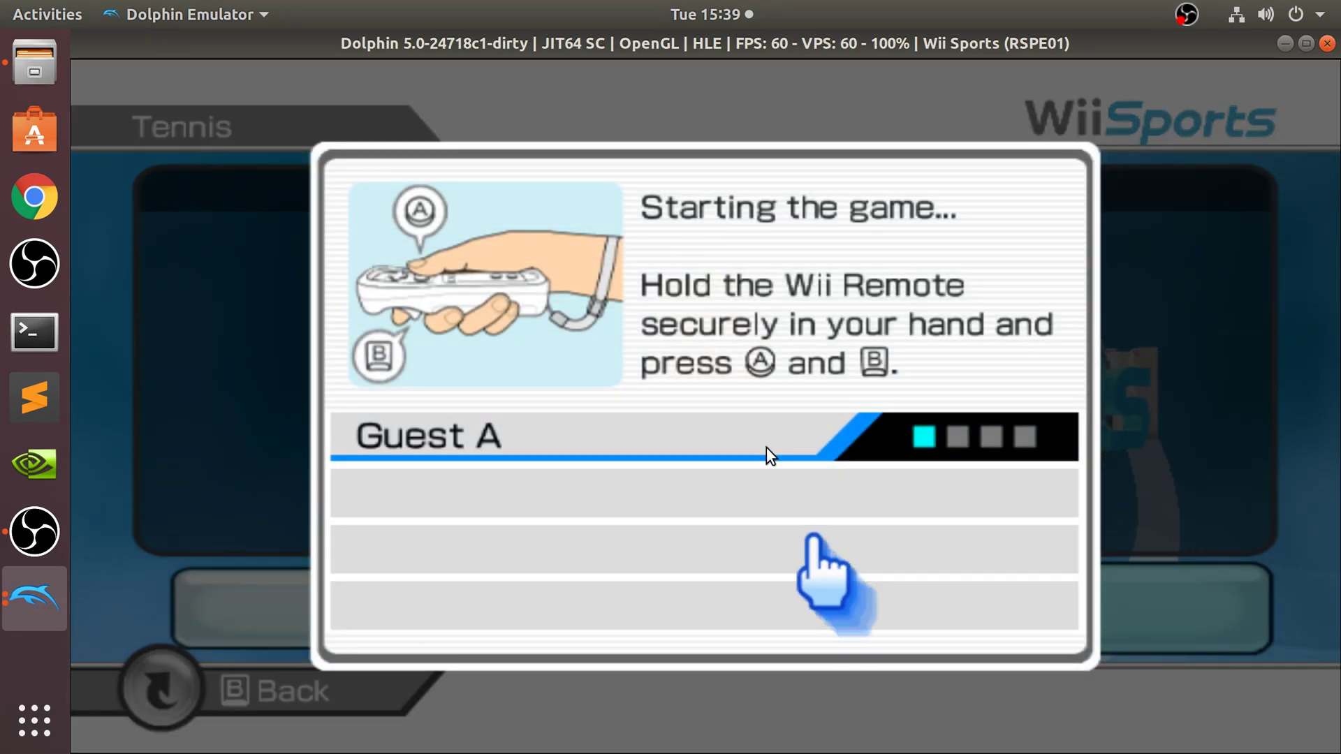
{"action": "left_click", "coordinate": [764, 405]}
{"action": "right_click", "coordinate": [765, 405]}
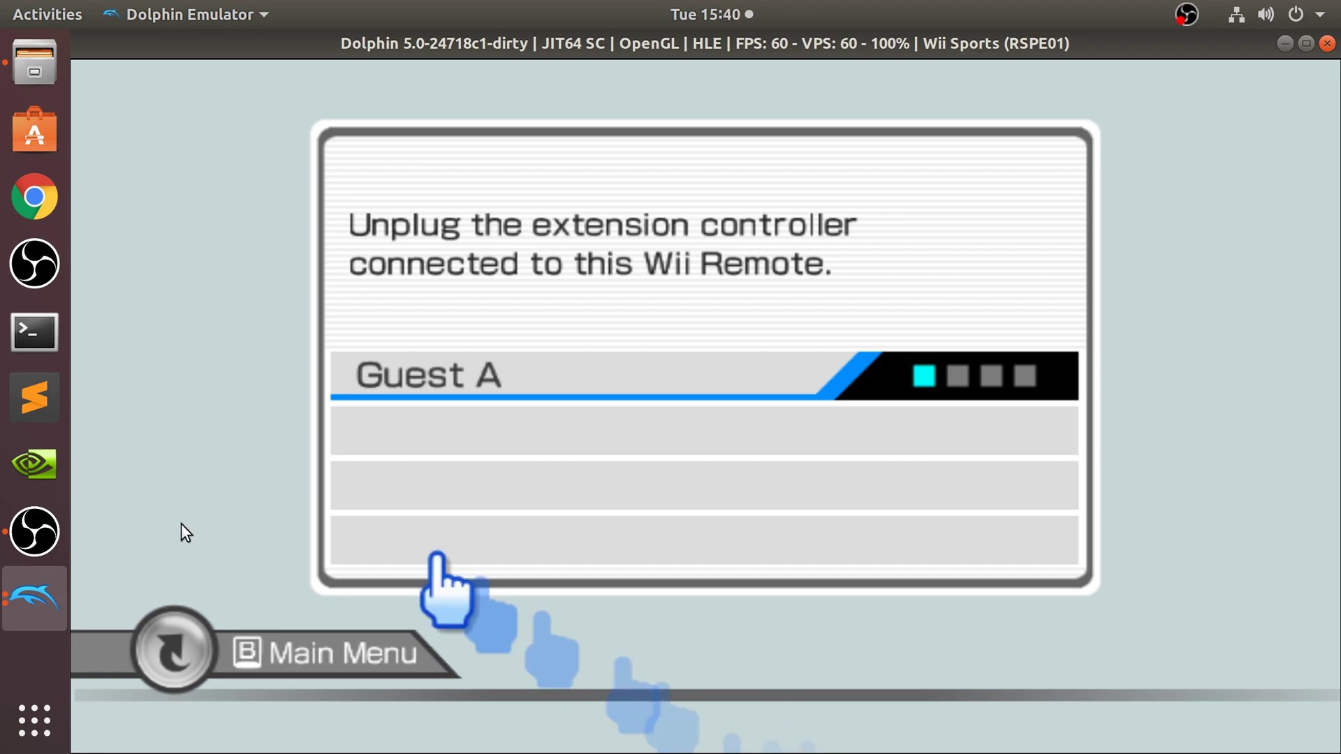
Bring up Dolphin's main window over the running game and open the controller settings
{"action": "left_click", "coordinate": [39, 602]}
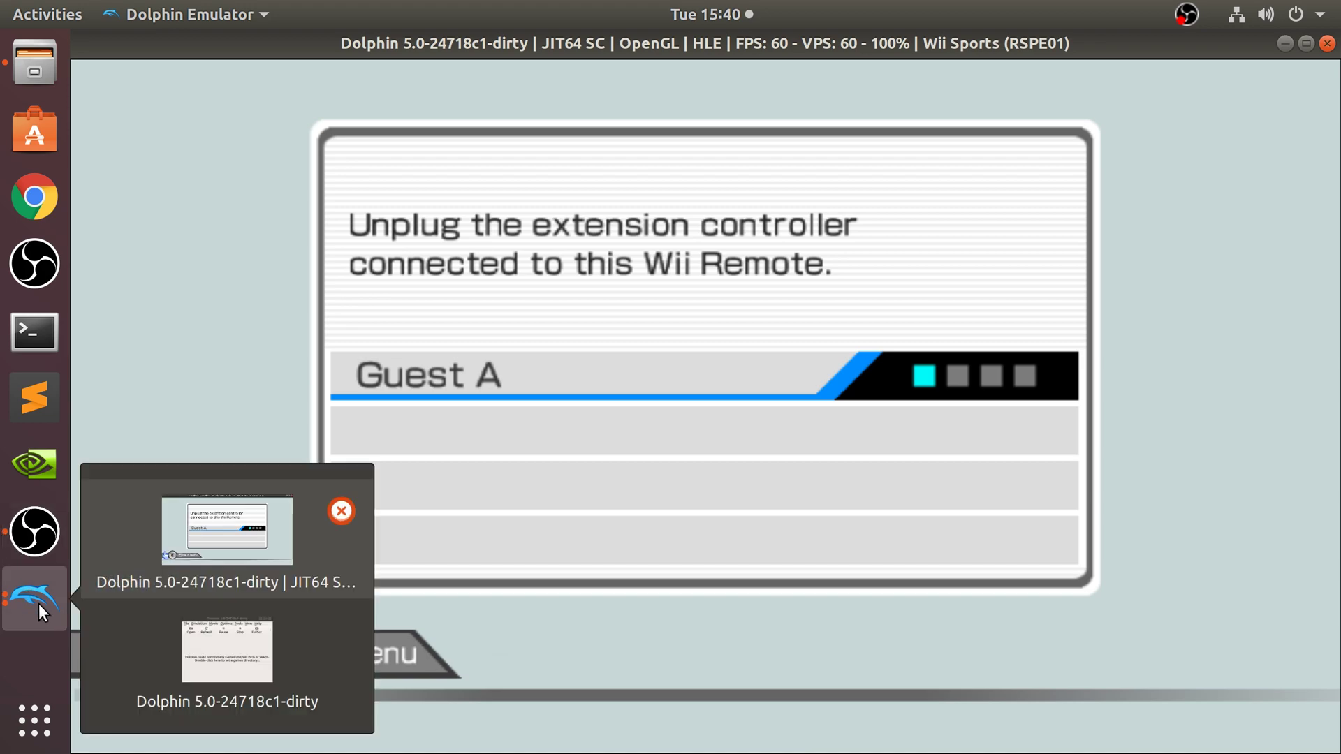
{"action": "left_click", "coordinate": [243, 675]}
{"action": "left_click", "coordinate": [372, 177]}
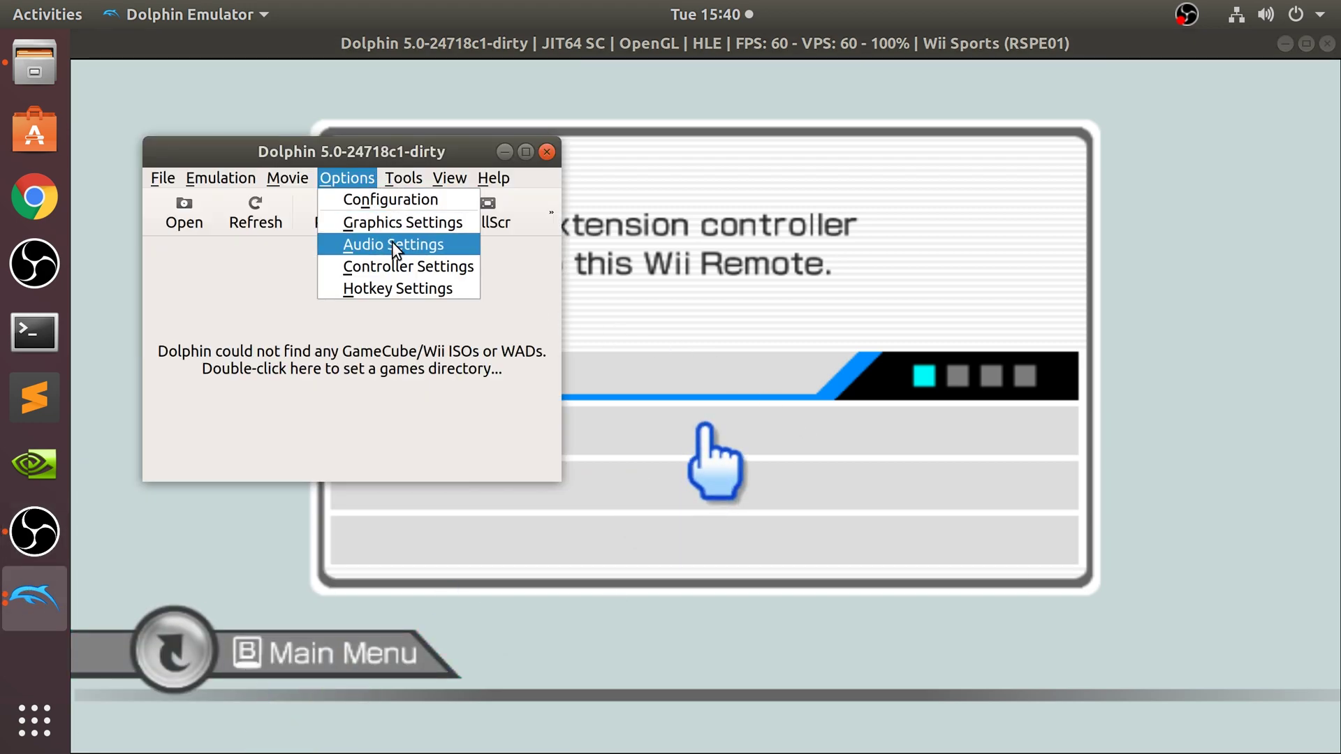
{"action": "left_click", "coordinate": [397, 260]}
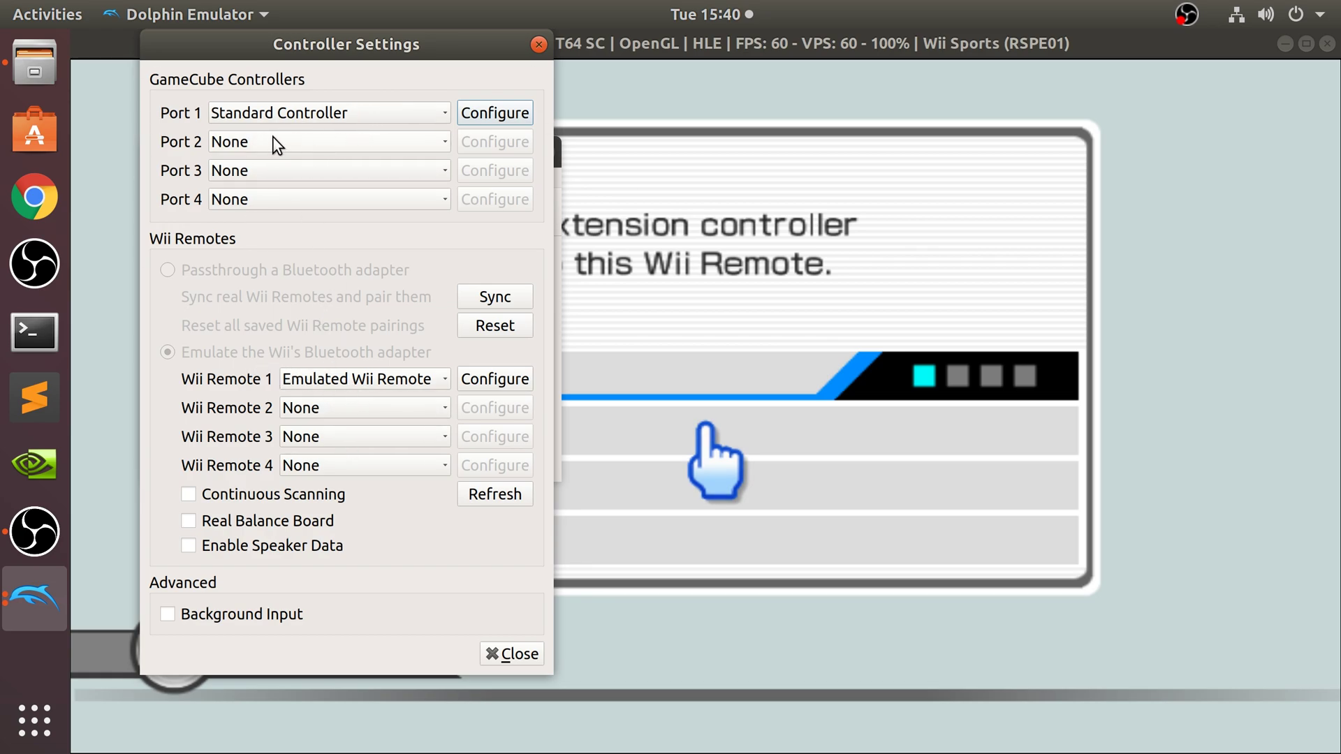
Review the device types offered for GameCube Port 1 and Wii Remote 1, keeping the existing assignments
{"action": "left_click", "coordinate": [254, 112]}
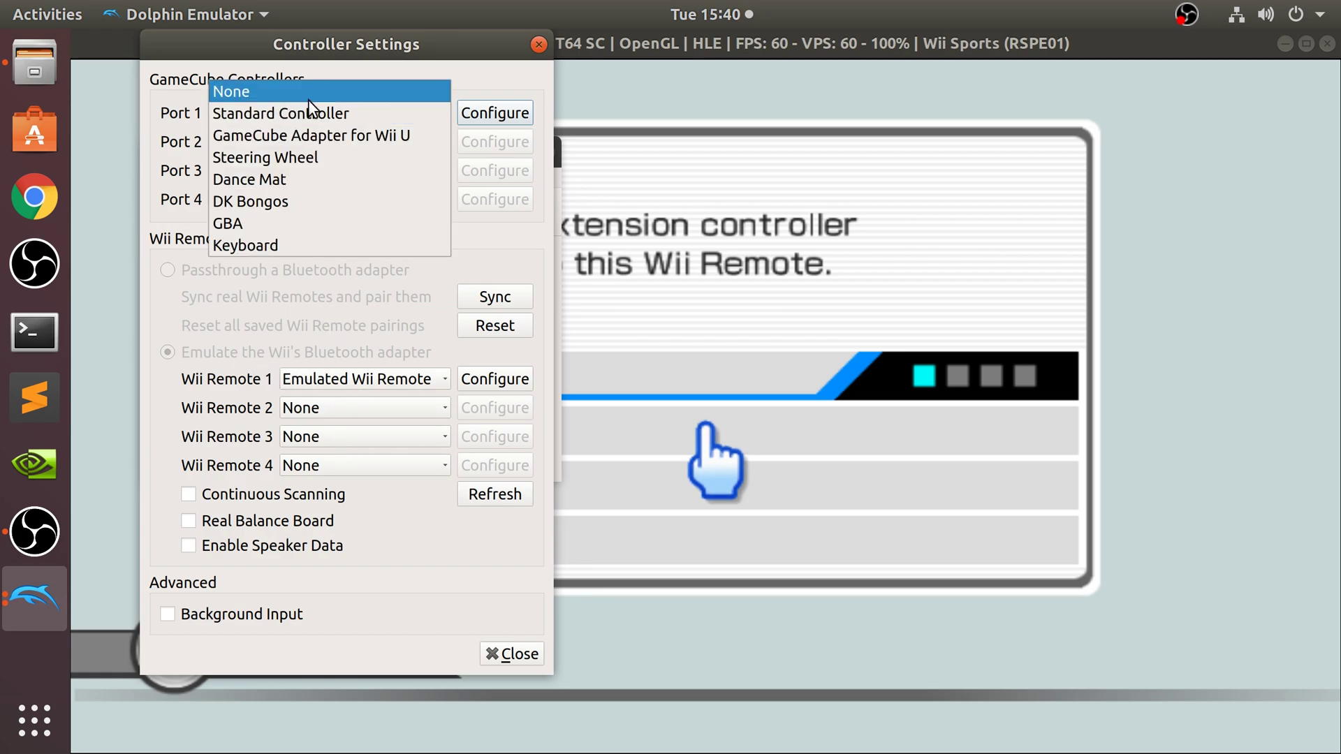
{"action": "left_click", "coordinate": [162, 161]}
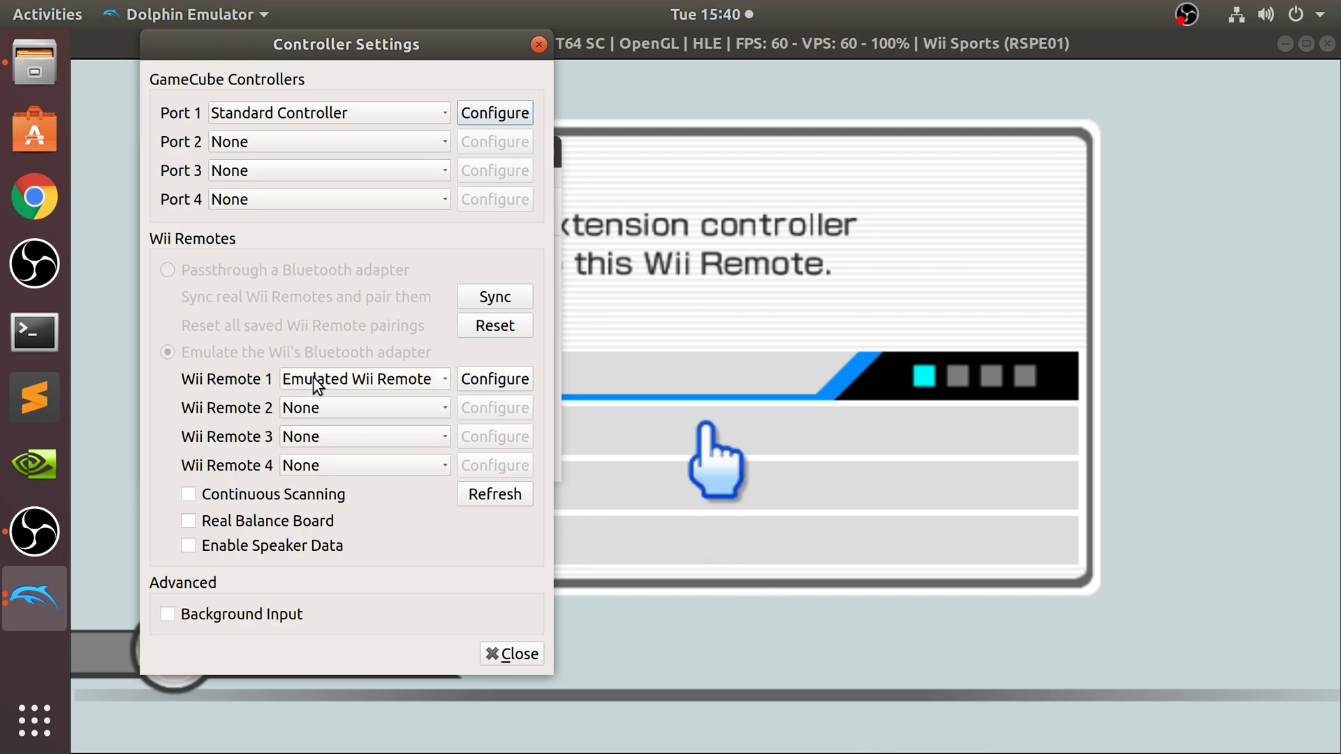
{"action": "left_click", "coordinate": [374, 382]}
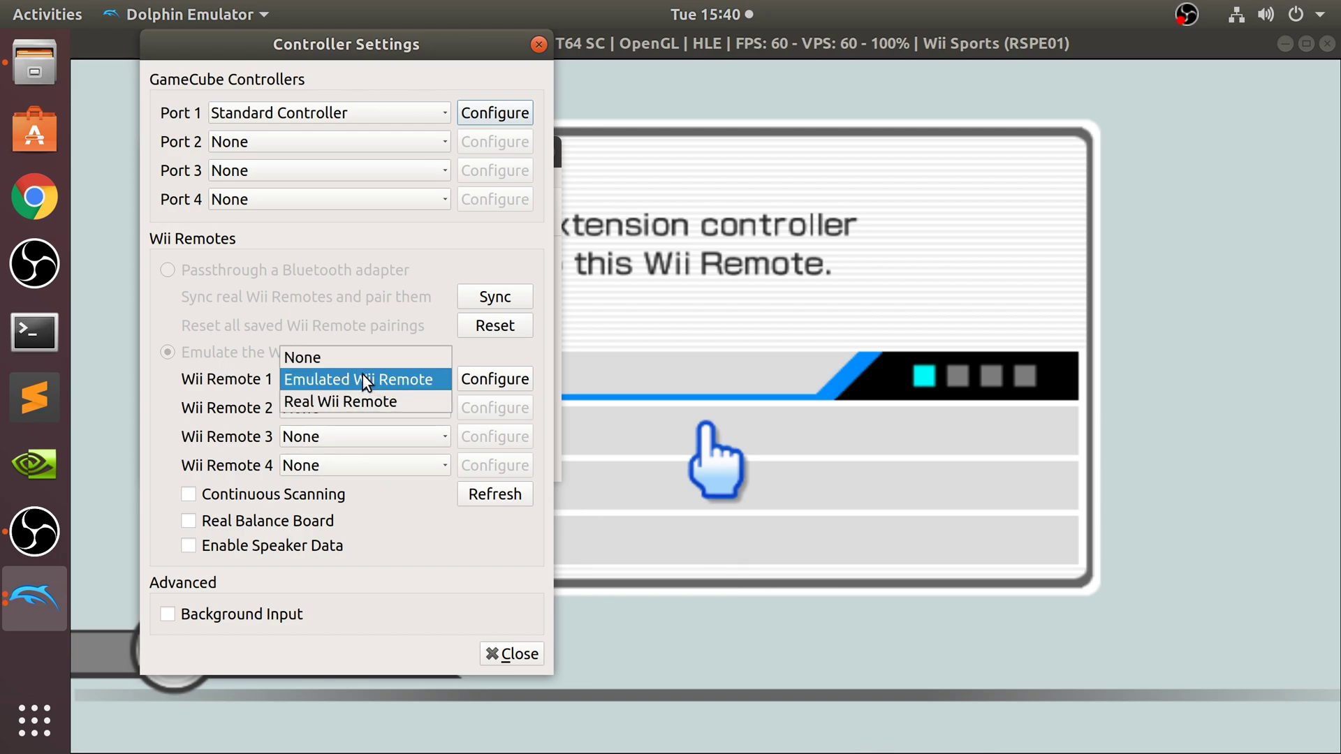
{"action": "left_click", "coordinate": [316, 384]}
Open the configuration of the emulated Wii Remote 1 and set its extension to None
{"action": "left_click", "coordinate": [472, 378]}
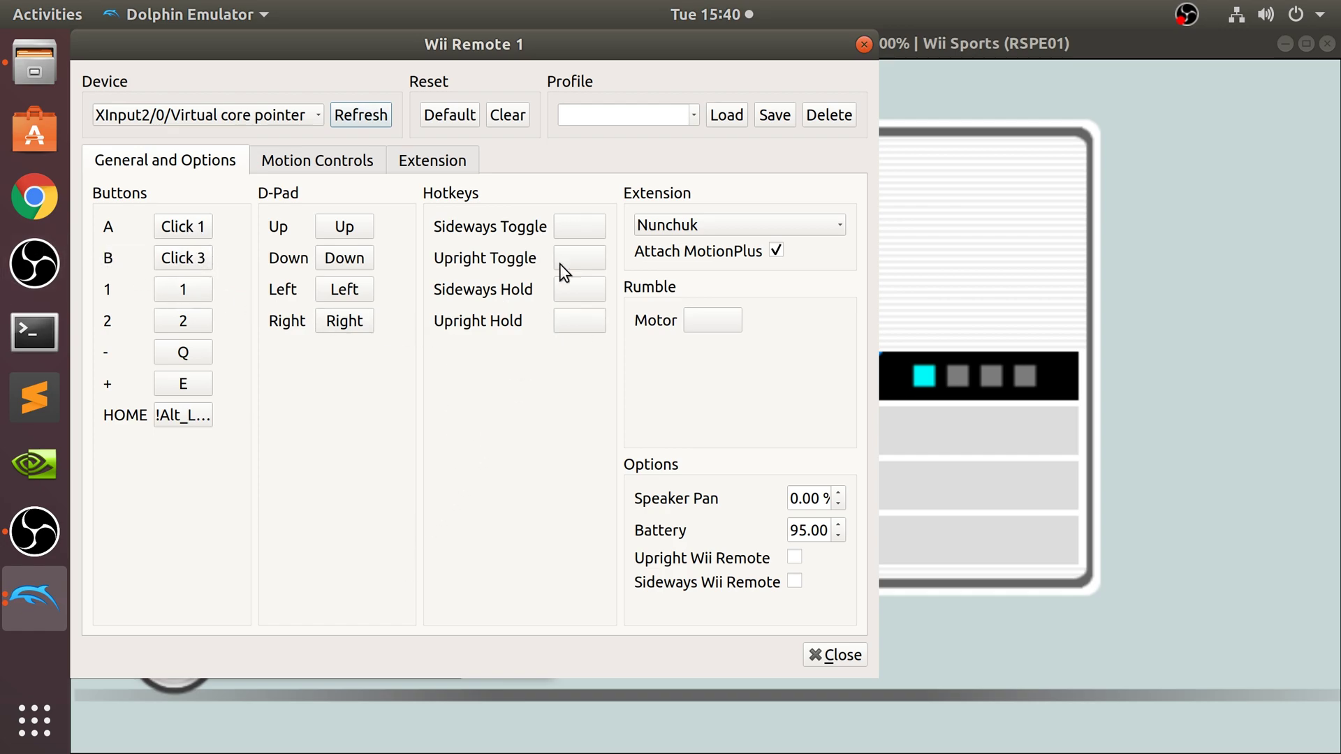
{"action": "left_click_drag", "start_coordinate": [721, 60], "coordinate": [632, 33]}
{"action": "left_click", "coordinate": [668, 234]}
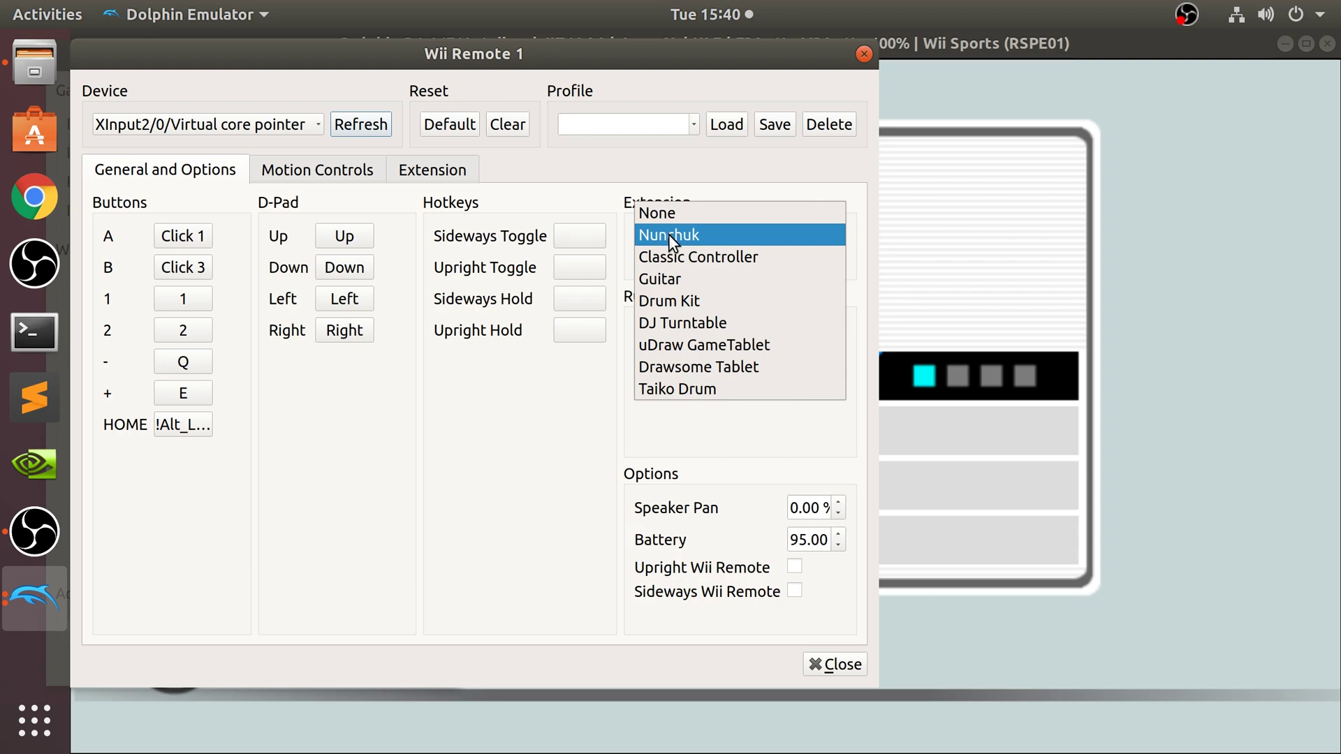
{"action": "left_click", "coordinate": [669, 234]}
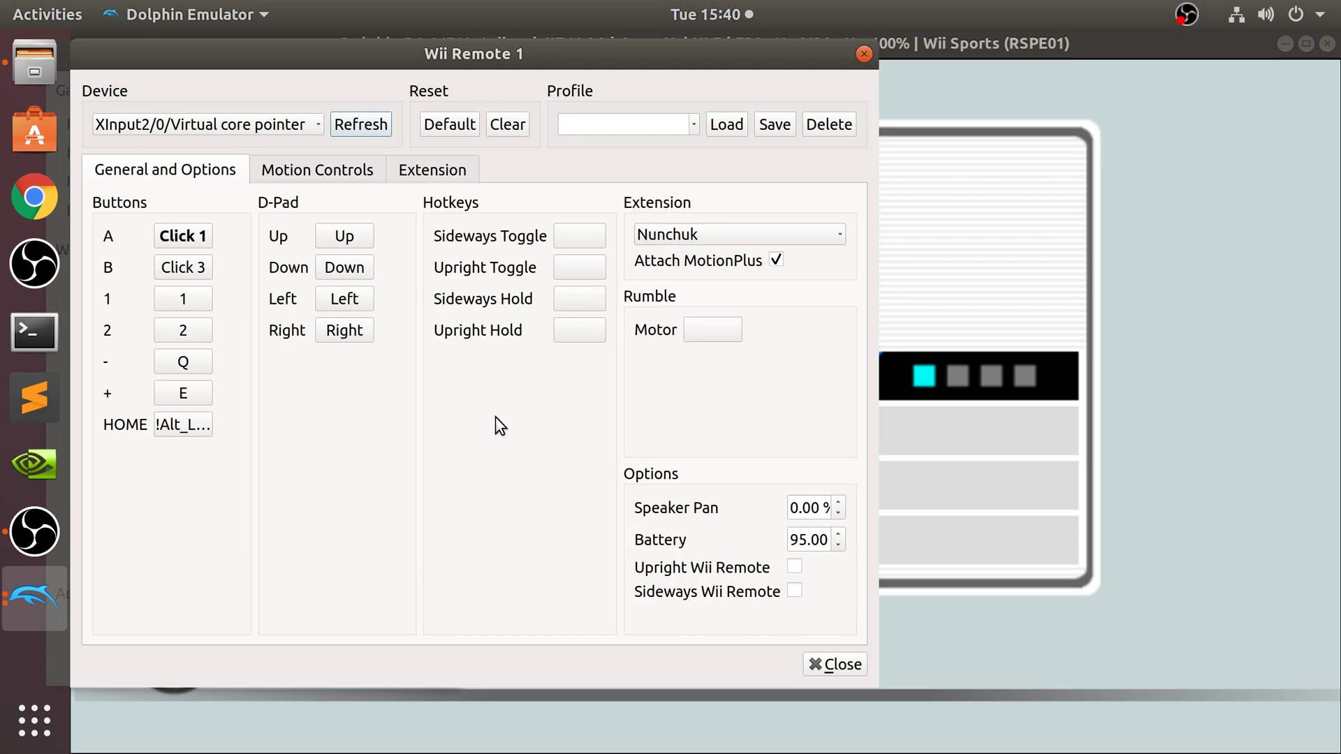
{"action": "left_click", "coordinate": [644, 238]}
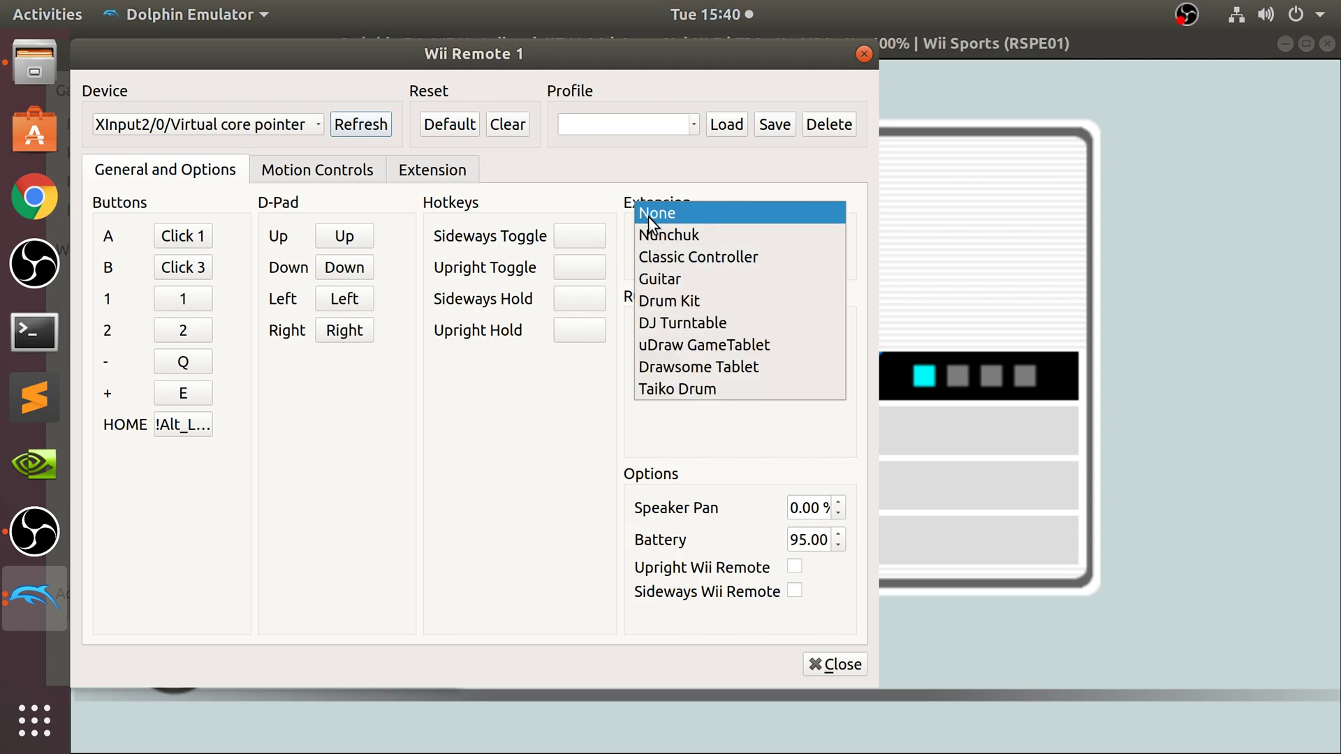
{"action": "left_click", "coordinate": [648, 215]}
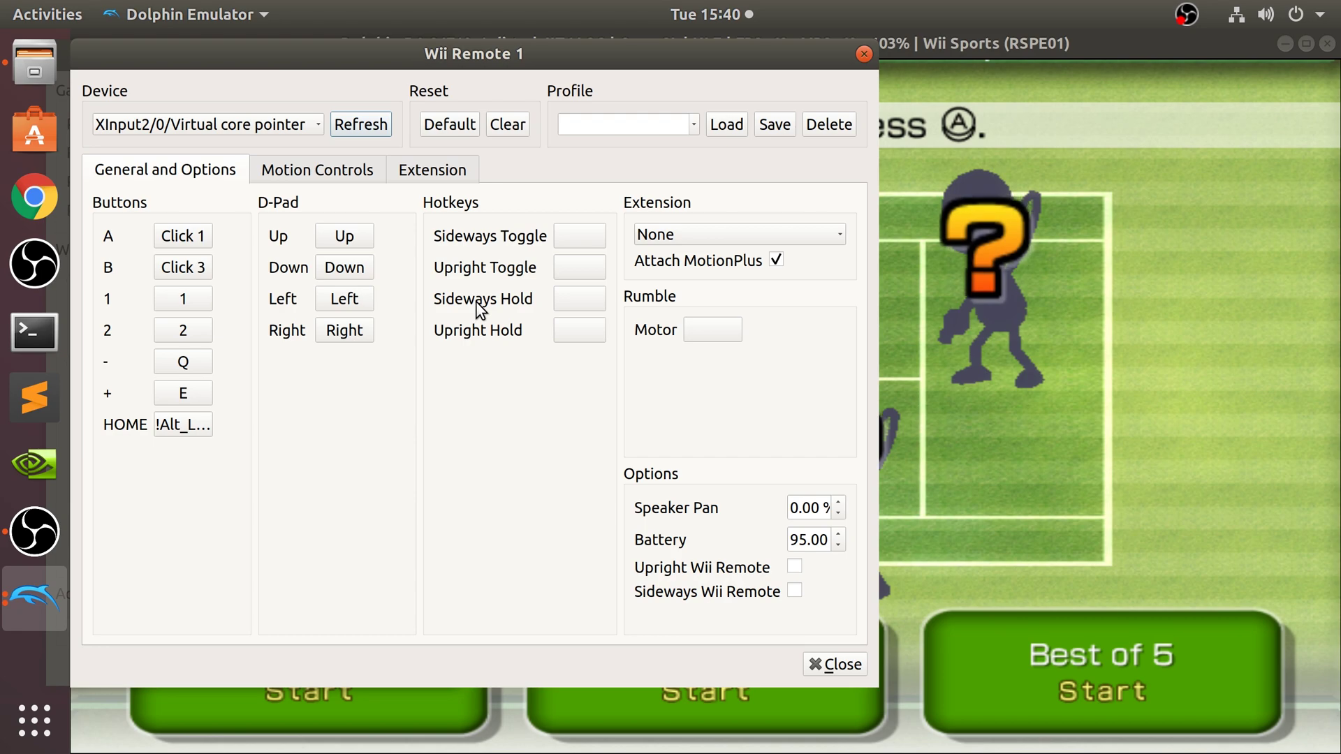
Map Wii Remote 1's Swing Up, Down, Left and Right motion controls to KP_Up, KP_Down, KP_Left and KP_Right
{"action": "left_click", "coordinate": [287, 168]}
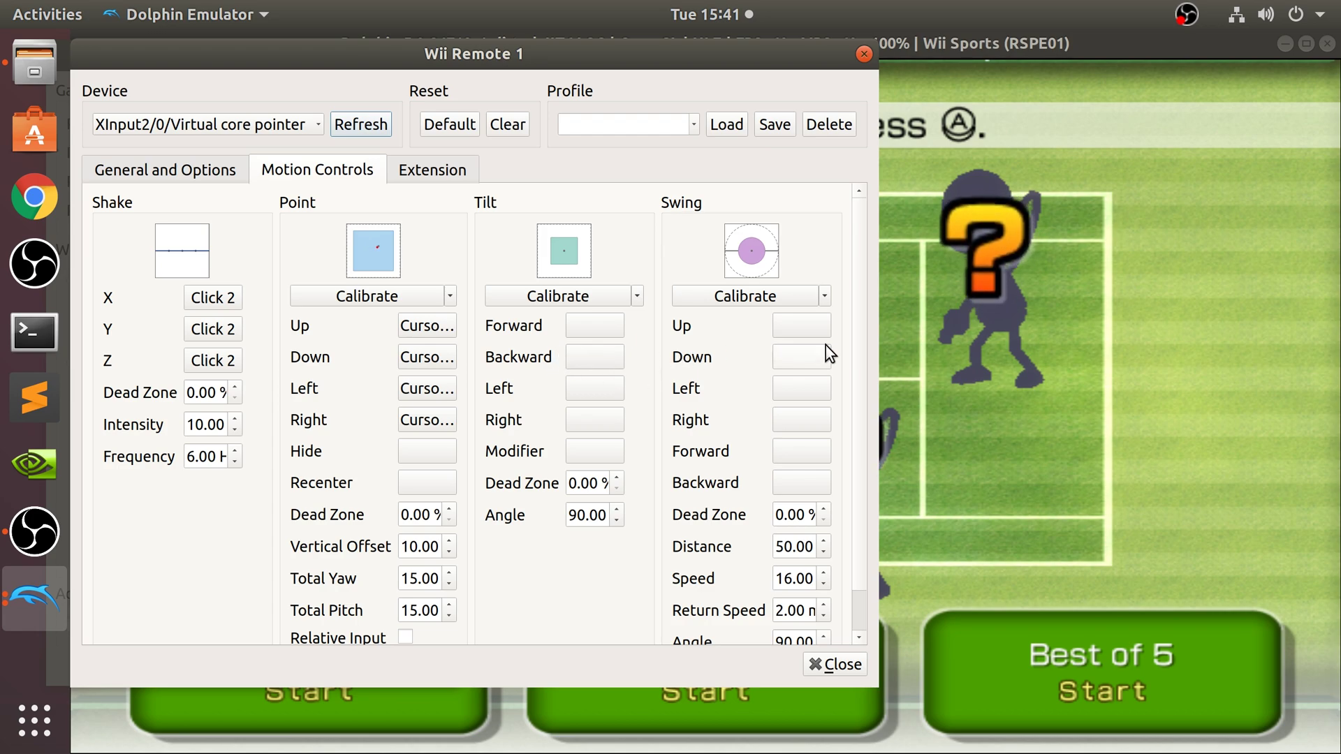
{"action": "left_click", "coordinate": [791, 328]}
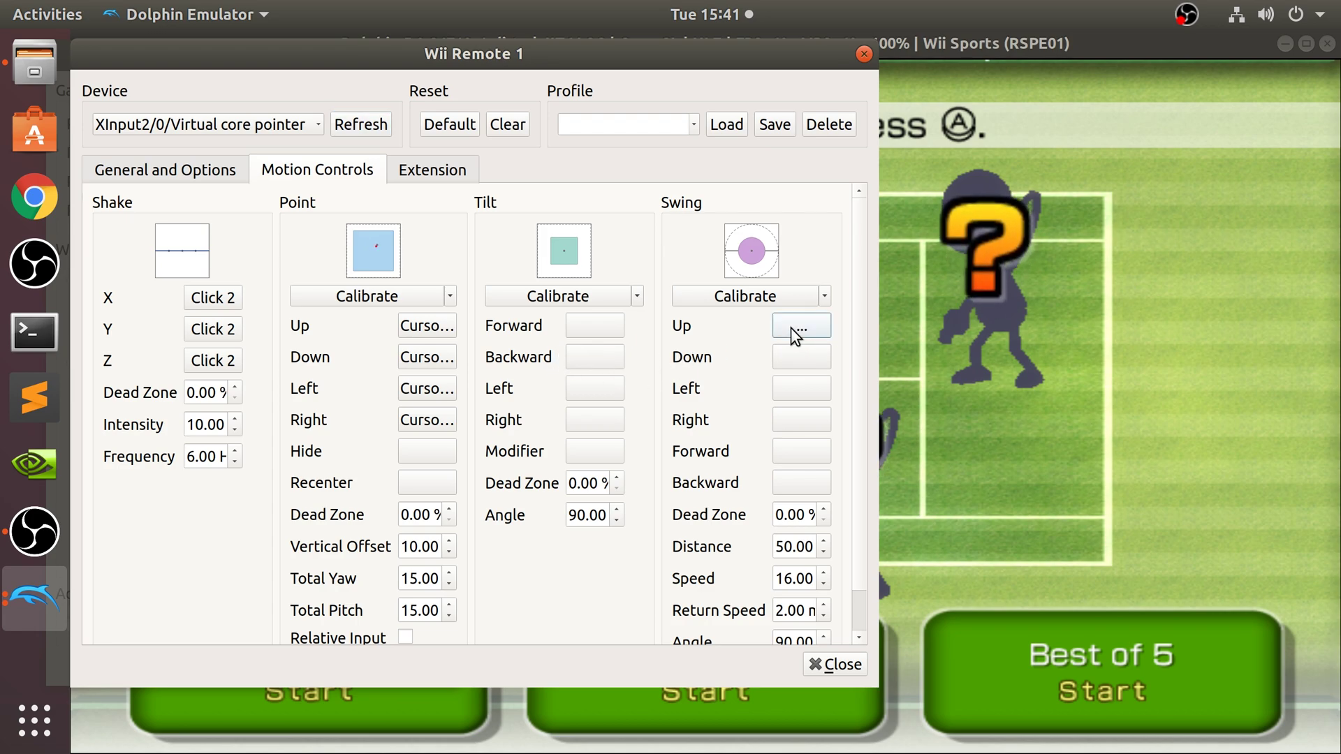
{"action": "key", "text": "KP_Up"}
{"action": "left_click", "coordinate": [800, 358]}
{"action": "key", "text": "KP_Down"}
{"action": "left_click", "coordinate": [796, 389]}
{"action": "key", "text": "KP_Left"}
{"action": "left_click", "coordinate": [785, 422]}
{"action": "key", "text": "KP_Right"}
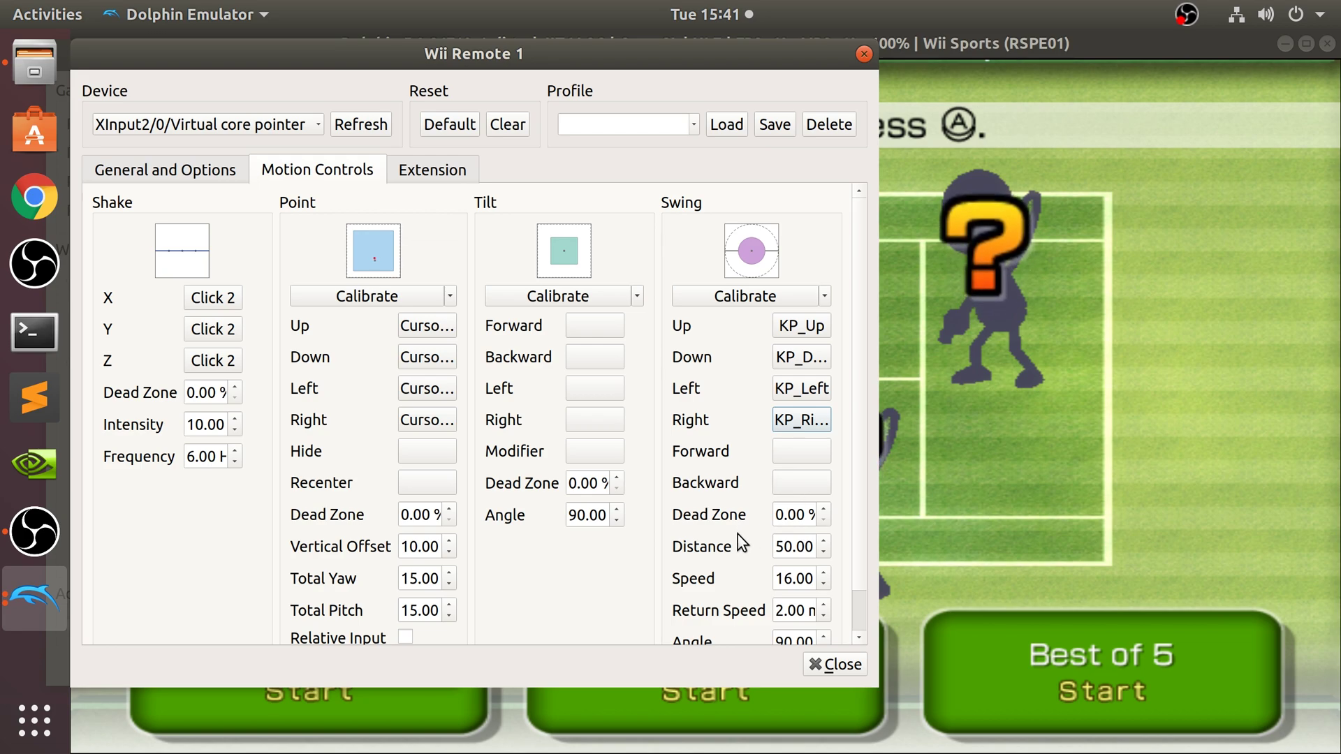
Review the remaining motion controls and general options of Wii Remote 1, and close its configuration and the controller settings
{"action": "scroll", "coordinate": [738, 534], "scroll_direction": "down", "scroll_amount": 1}
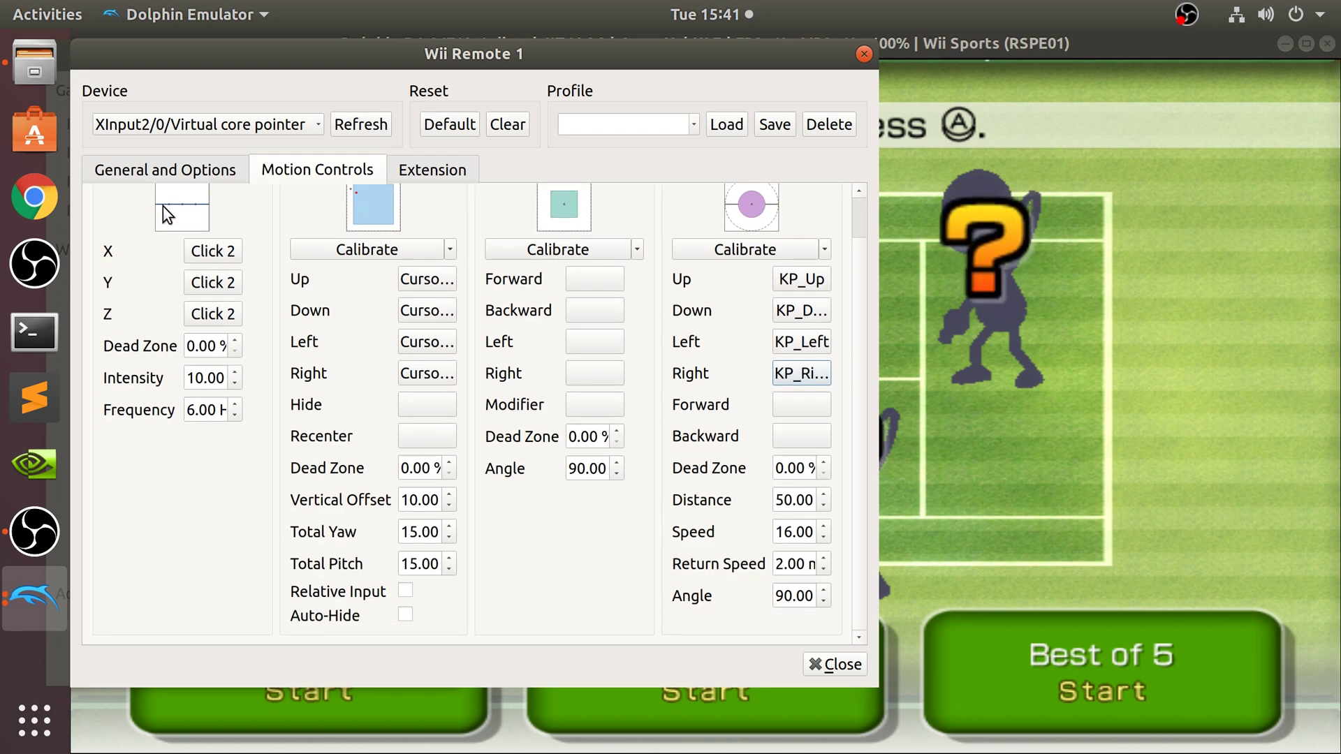
{"action": "left_click", "coordinate": [139, 171]}
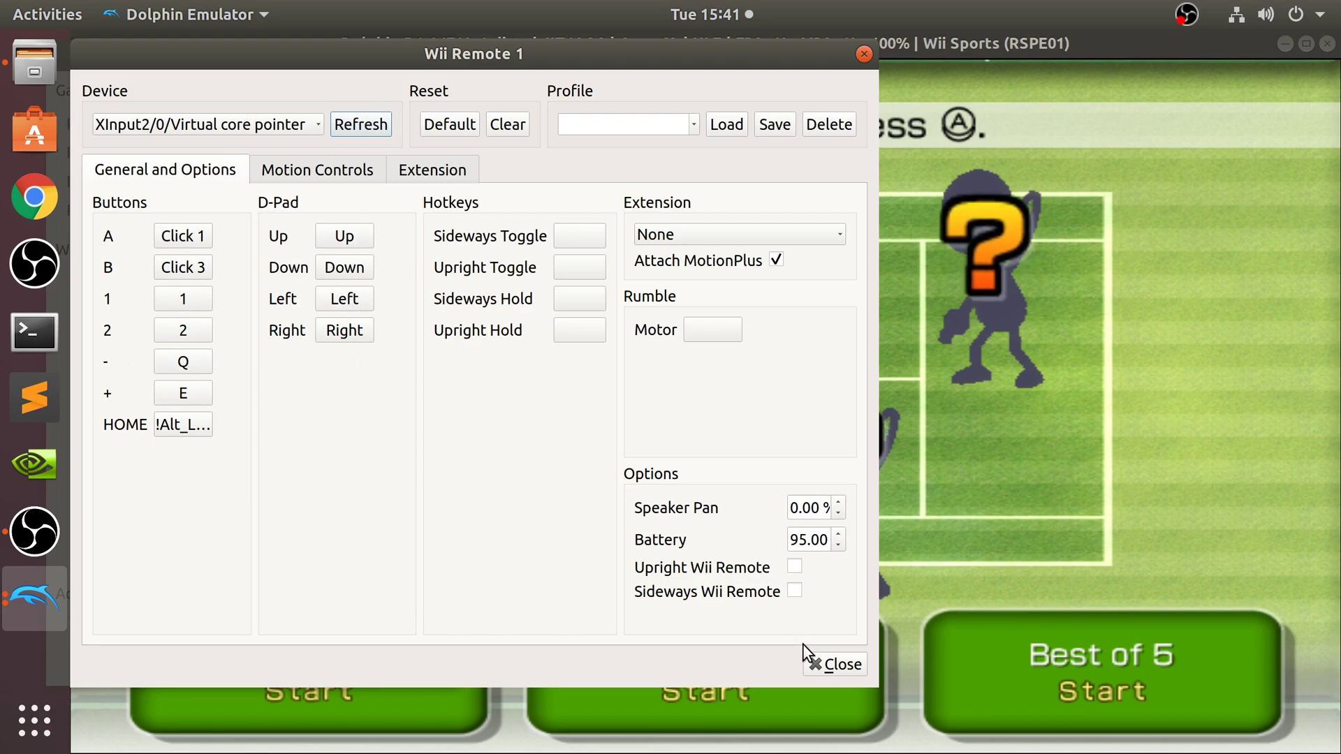
{"action": "left_click", "coordinate": [816, 663]}
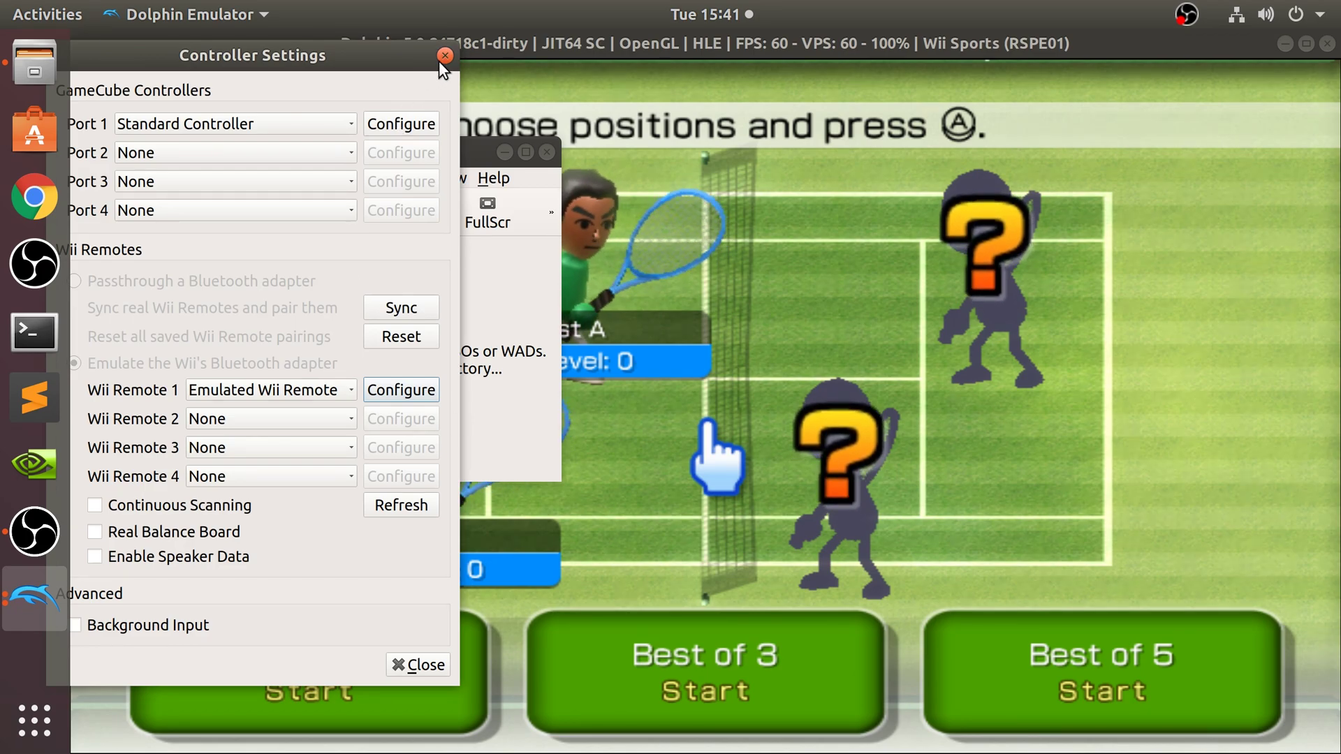
{"action": "left_click", "coordinate": [445, 56]}
Return to the Wii Sports window, start a Single Game of Tennis and play with Guest A
{"action": "left_click", "coordinate": [758, 325]}
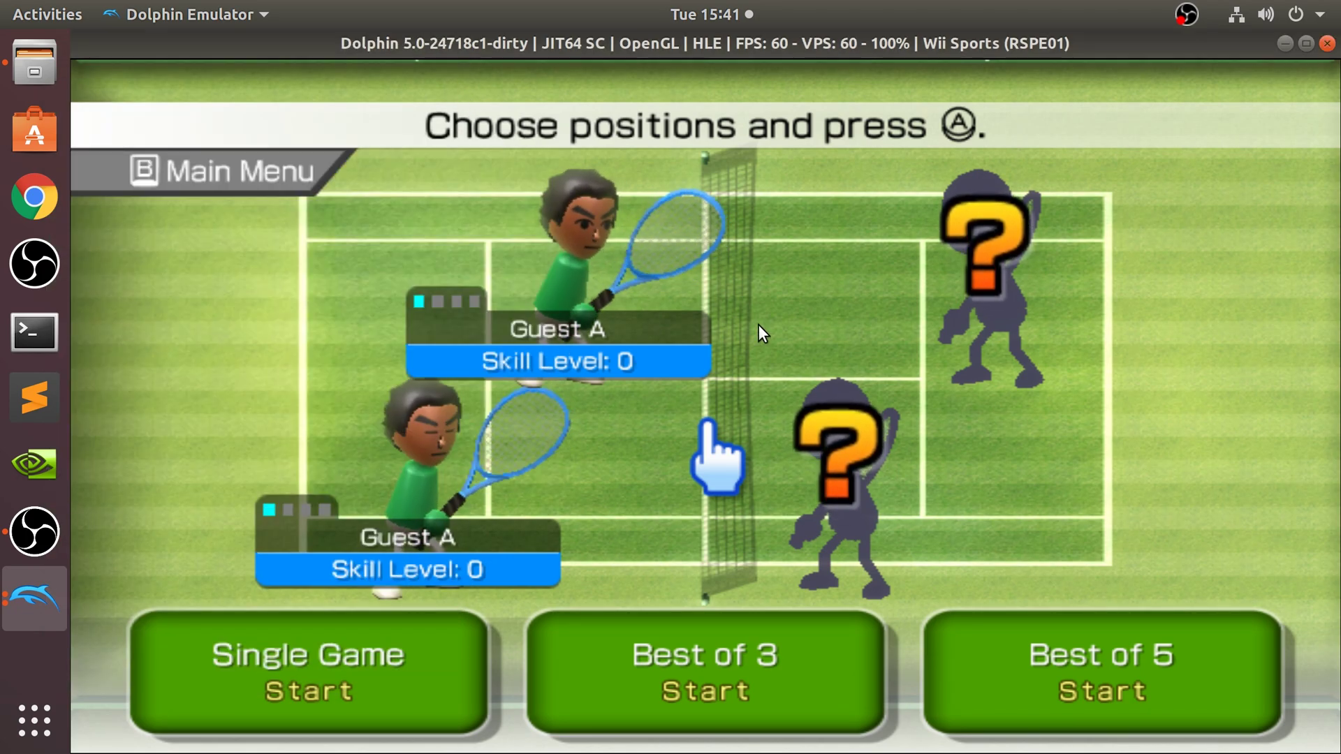
{"action": "left_click", "coordinate": [367, 638]}
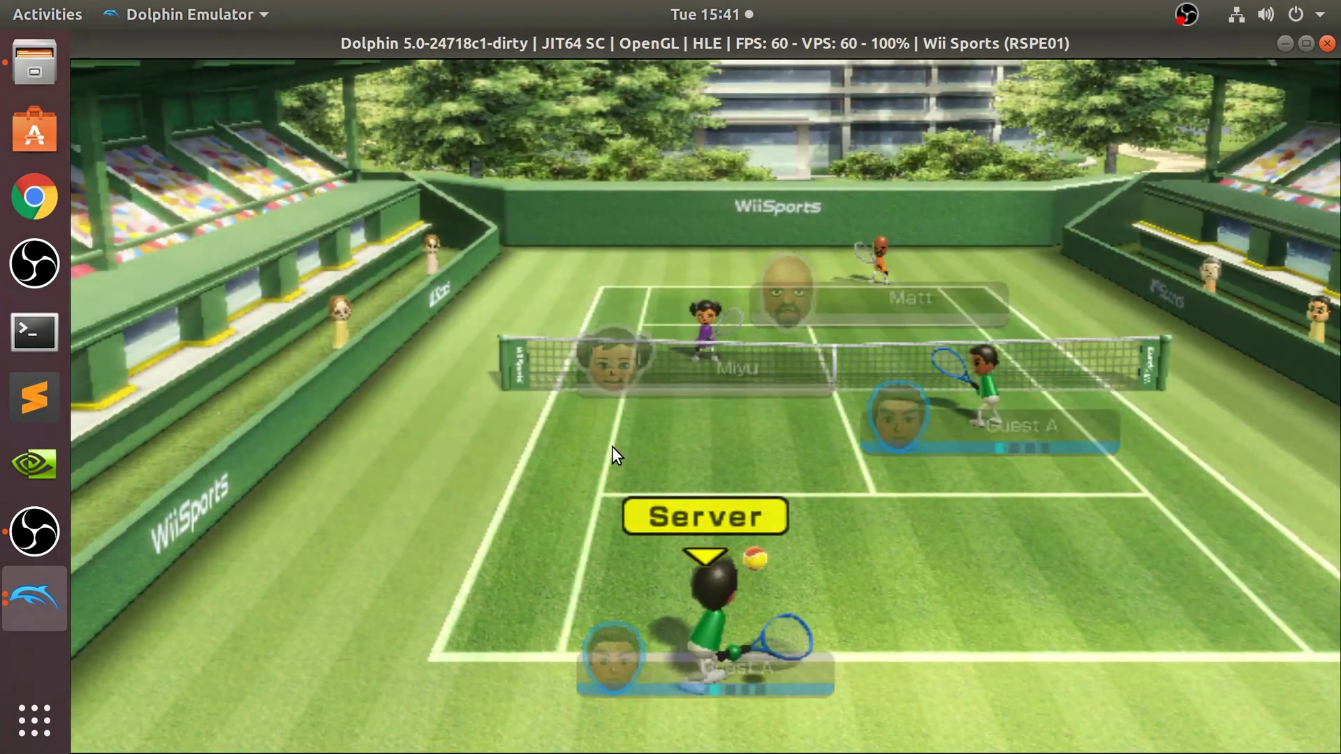
{"action": "left_click", "coordinate": [612, 456]}
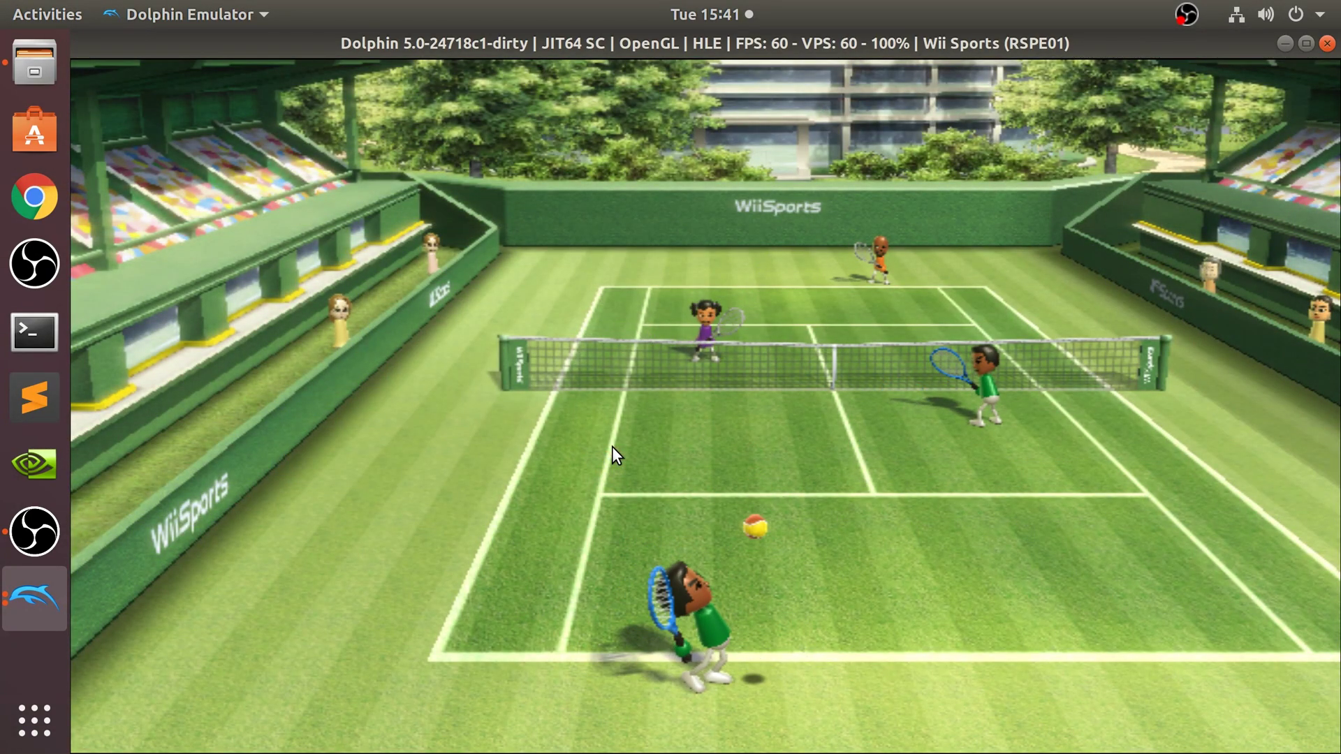
{"action": "left_click", "coordinate": [611, 447]}
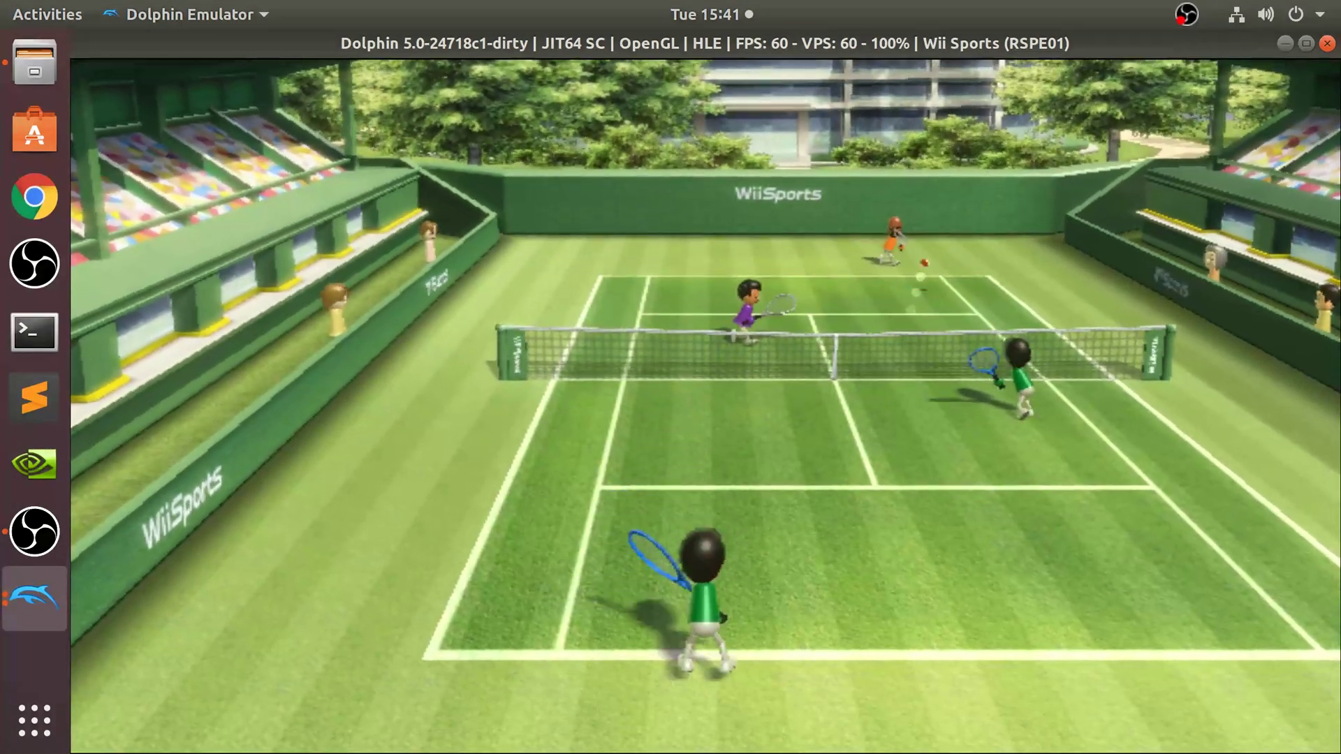
{"action": "left_click", "coordinate": [612, 447]}
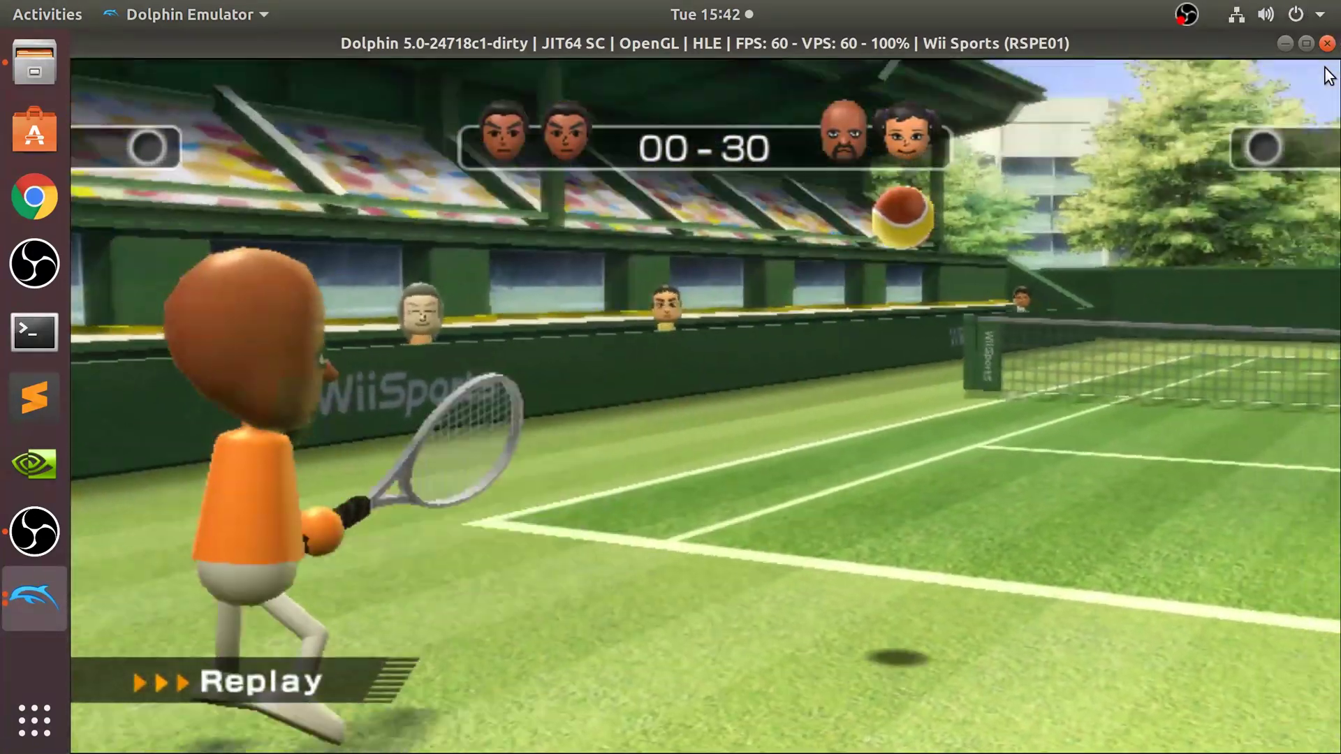
Stop the Wii Sports emulation, and open the games directory selection and cancel it without choosing a folder
{"action": "left_click", "coordinate": [1327, 44]}
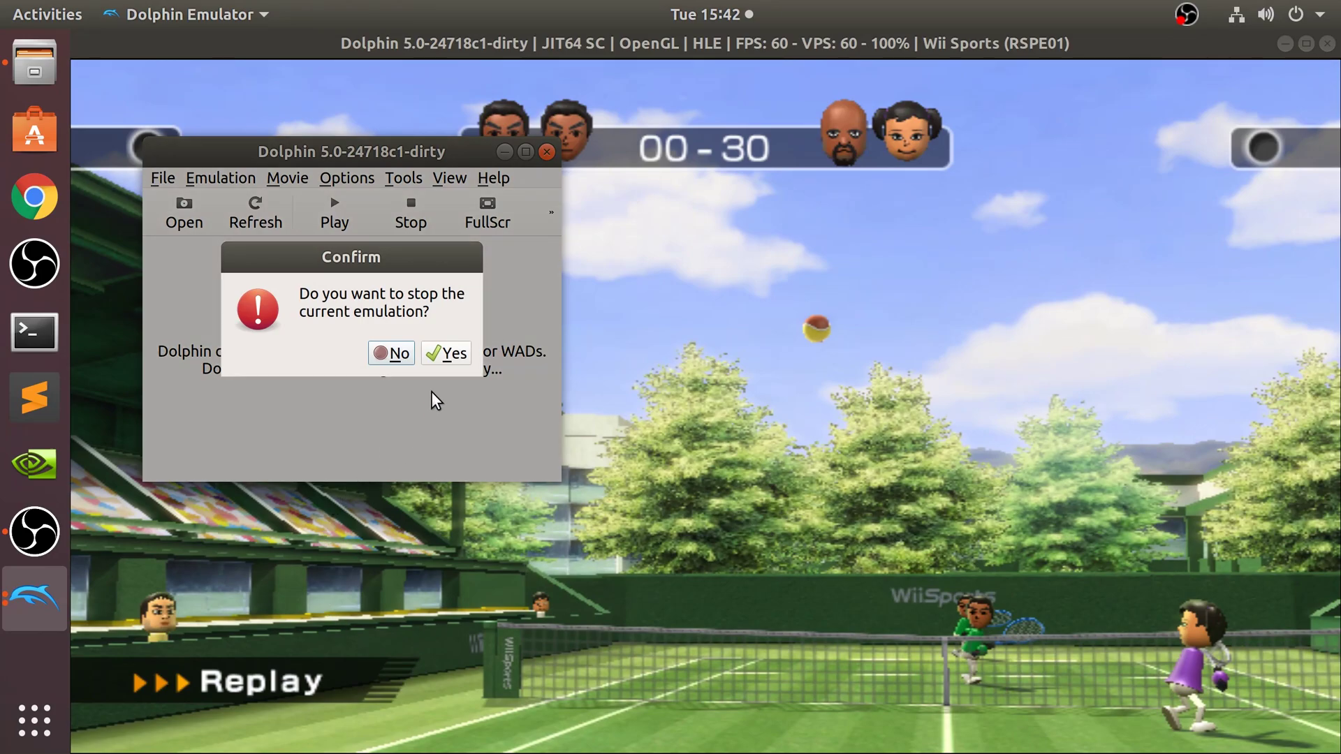
{"action": "left_click", "coordinate": [447, 353]}
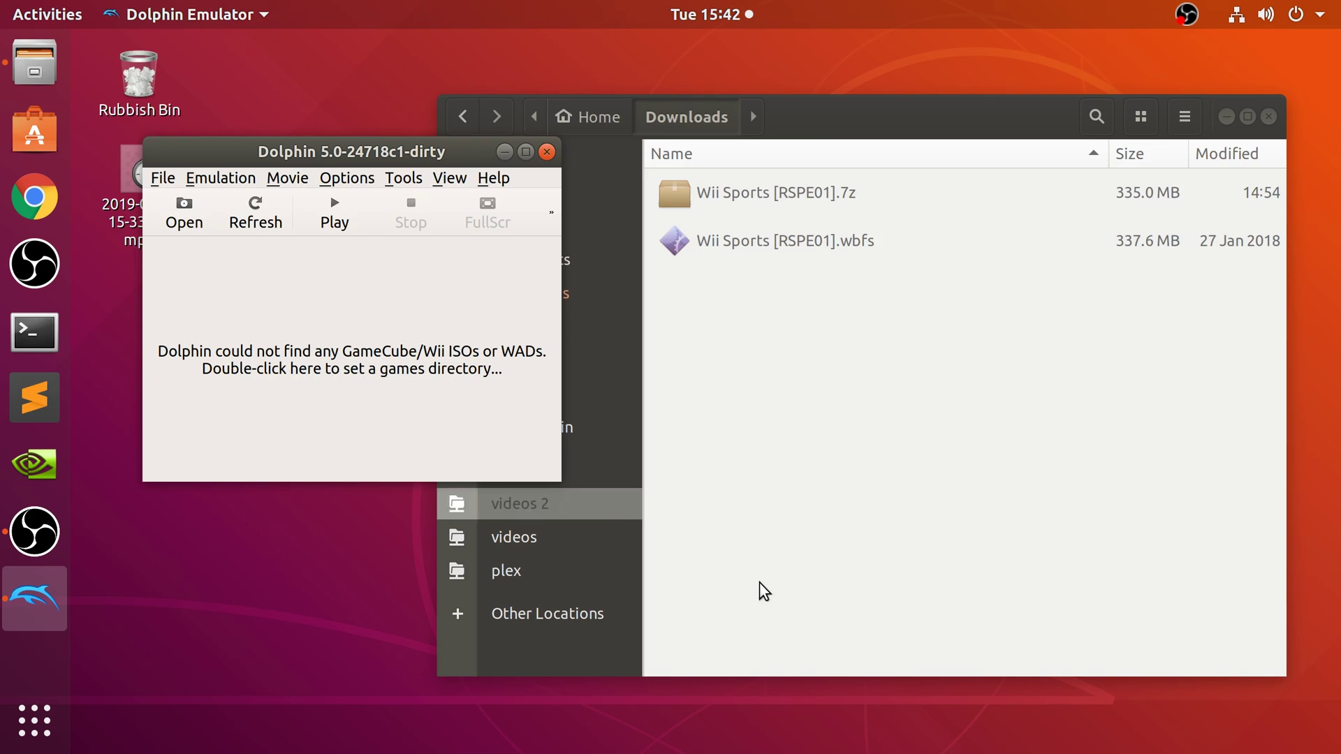
{"action": "double_click", "coordinate": [380, 295]}
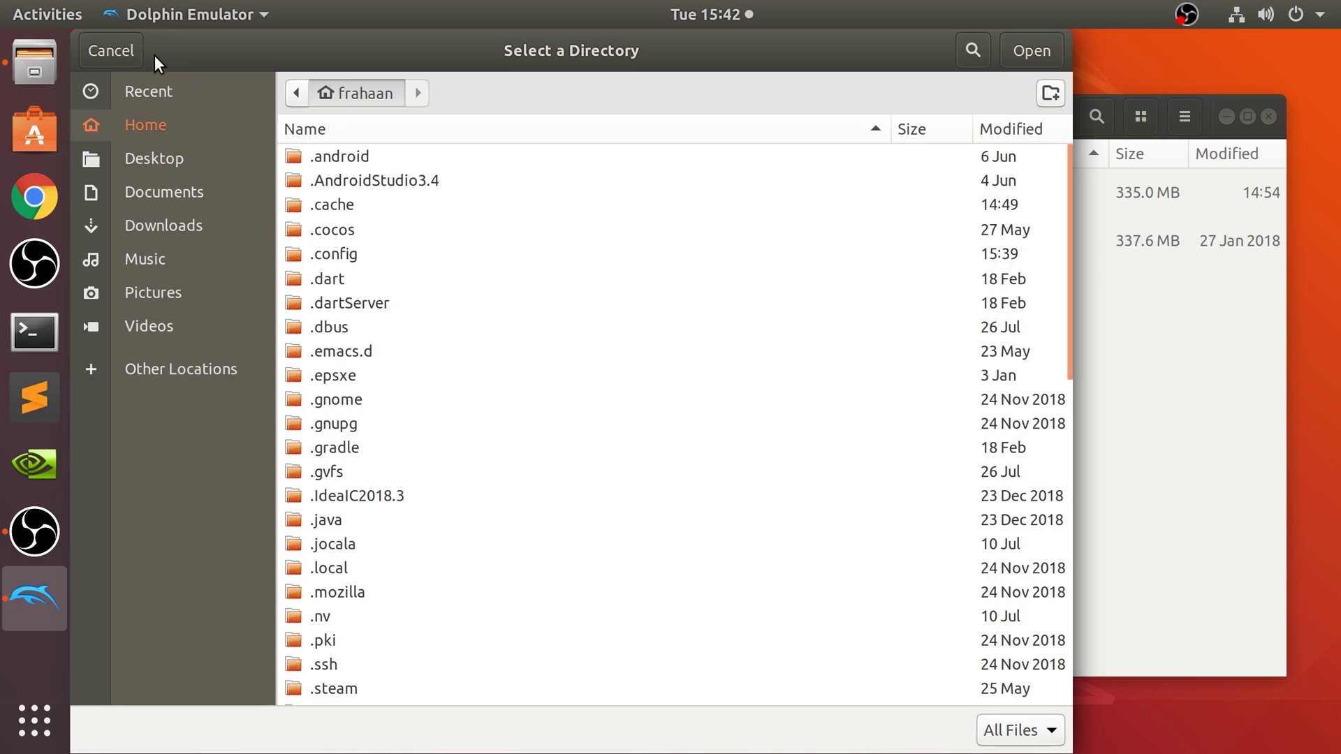
{"action": "left_click", "coordinate": [128, 50]}
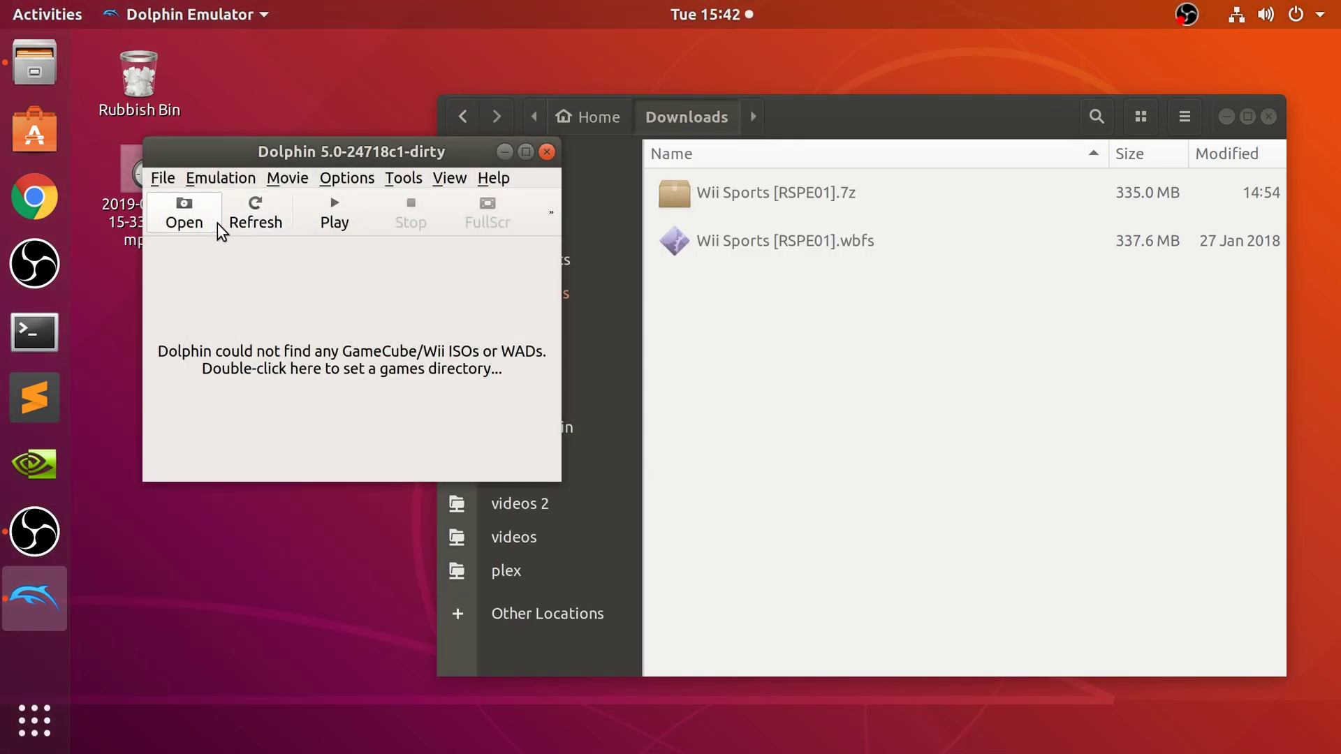